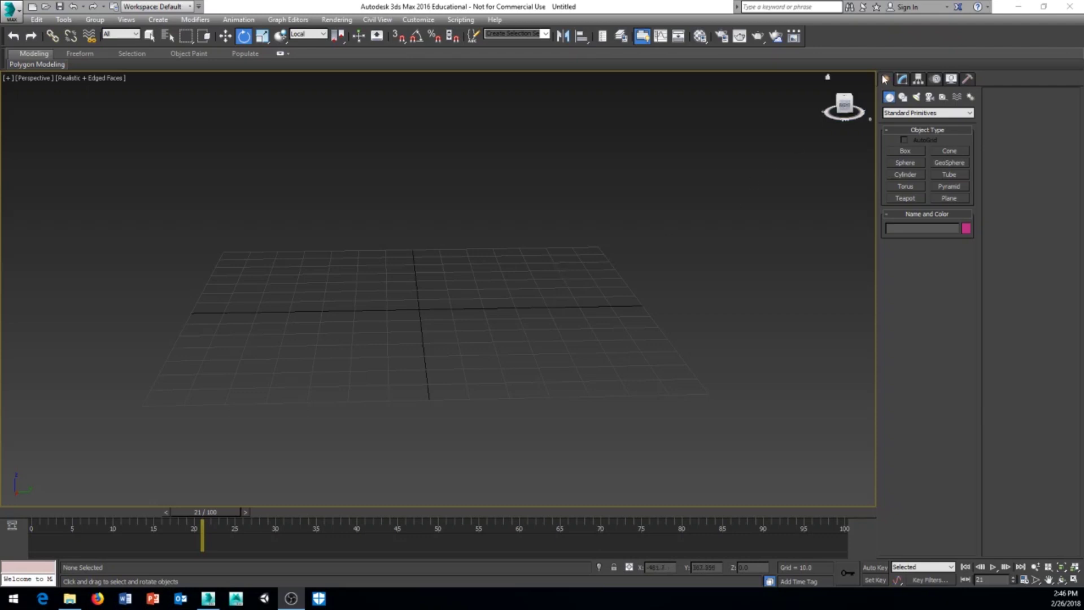
# - Create a CATParent rig from the Alien preset on the grid with a CATUnits ratio of about 0.17
pyautogui.click(972, 99)
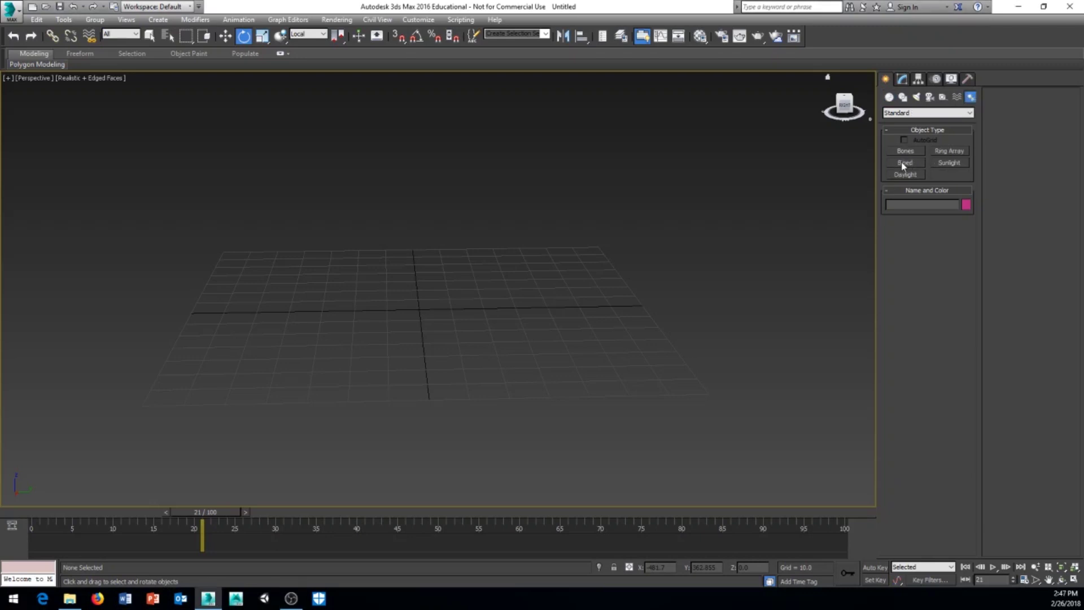
pyautogui.click(943, 98)
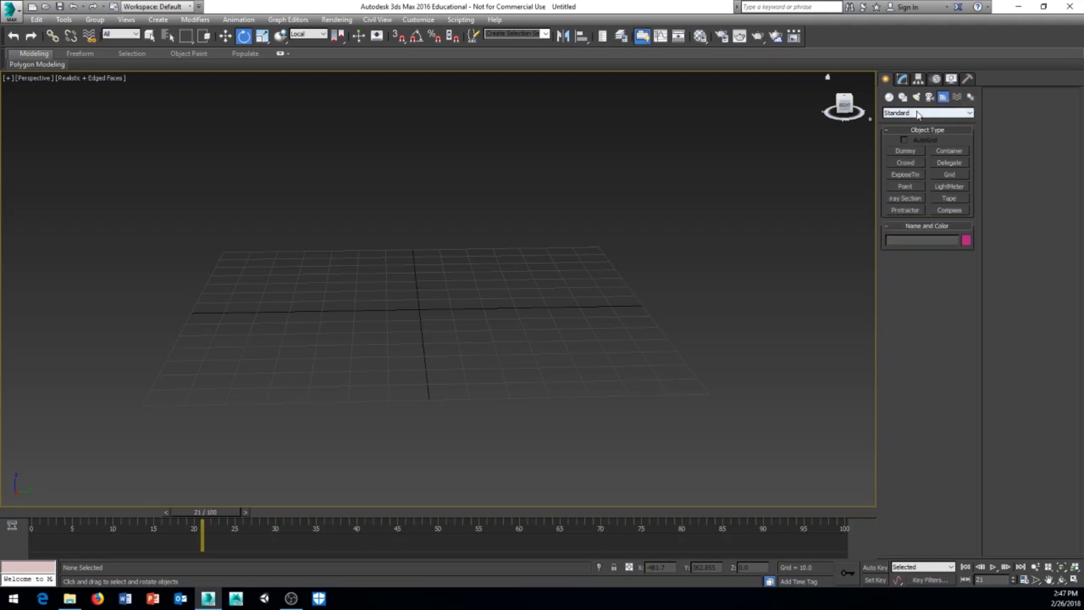
pyautogui.click(969, 113)
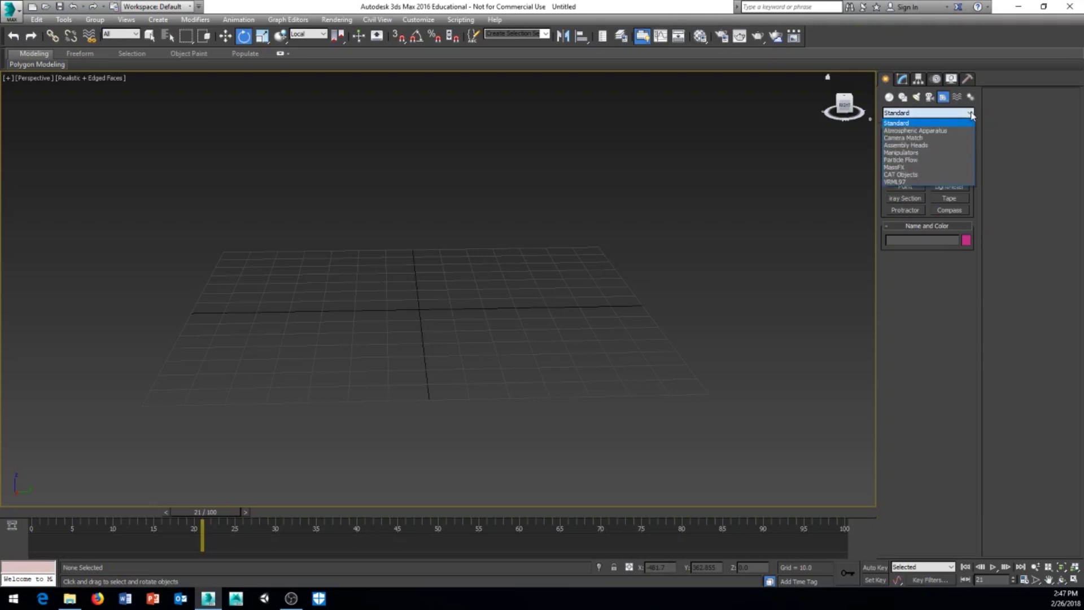
pyautogui.click(905, 175)
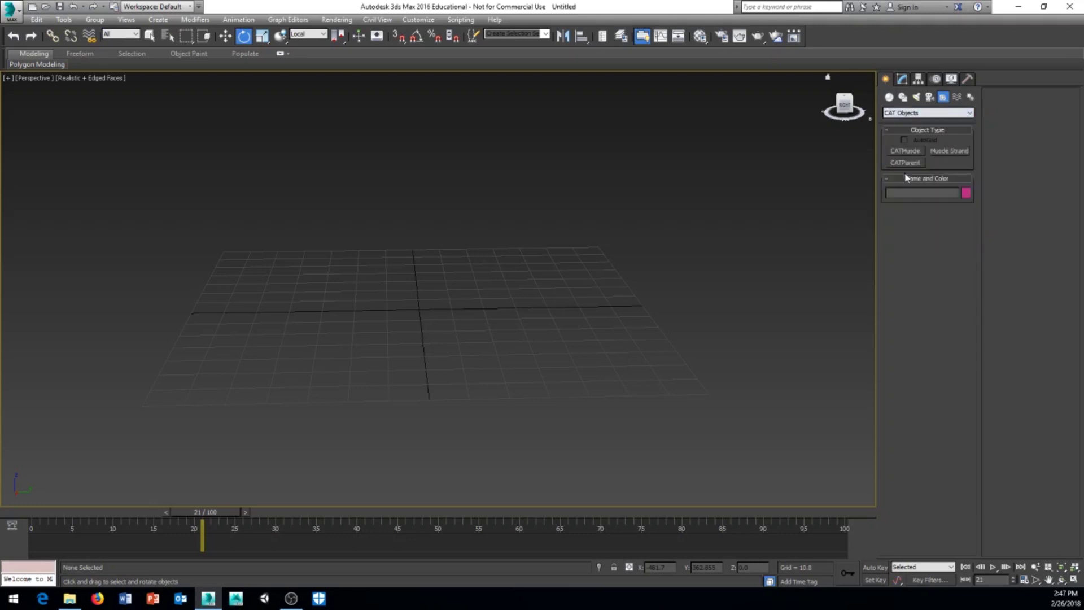
pyautogui.moveTo(647, 284); pyautogui.dragTo(610, 291, button='middle')
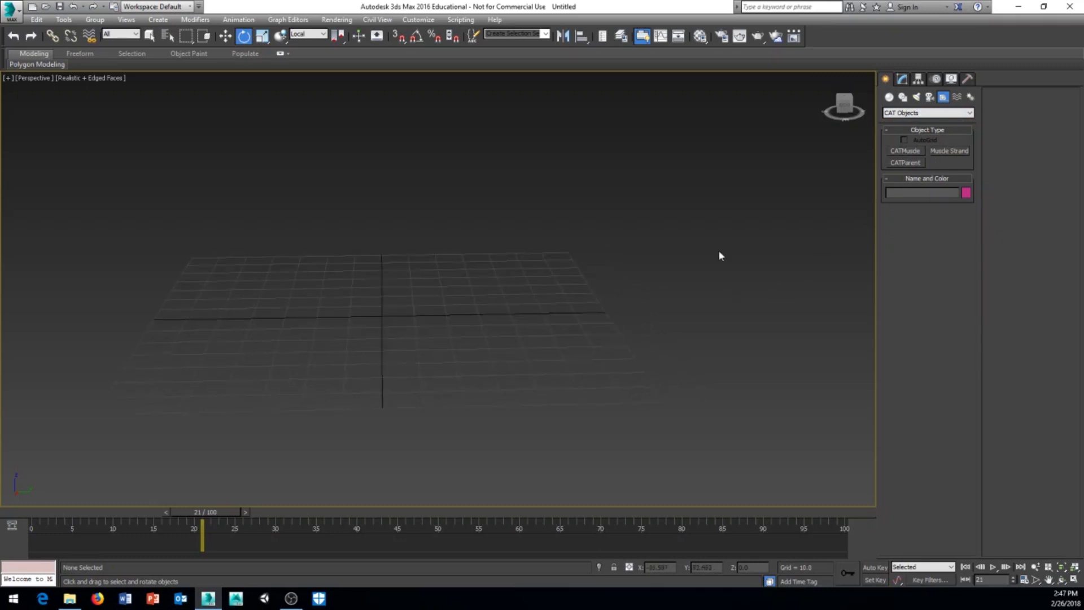
pyautogui.click(907, 164)
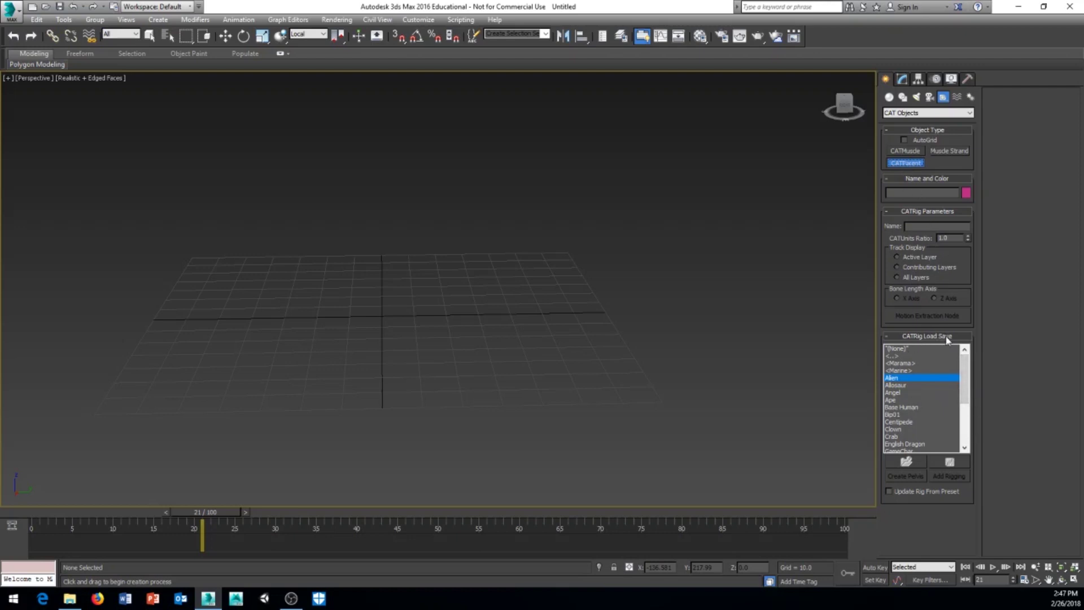
pyautogui.scroll(-3, 936, 443)
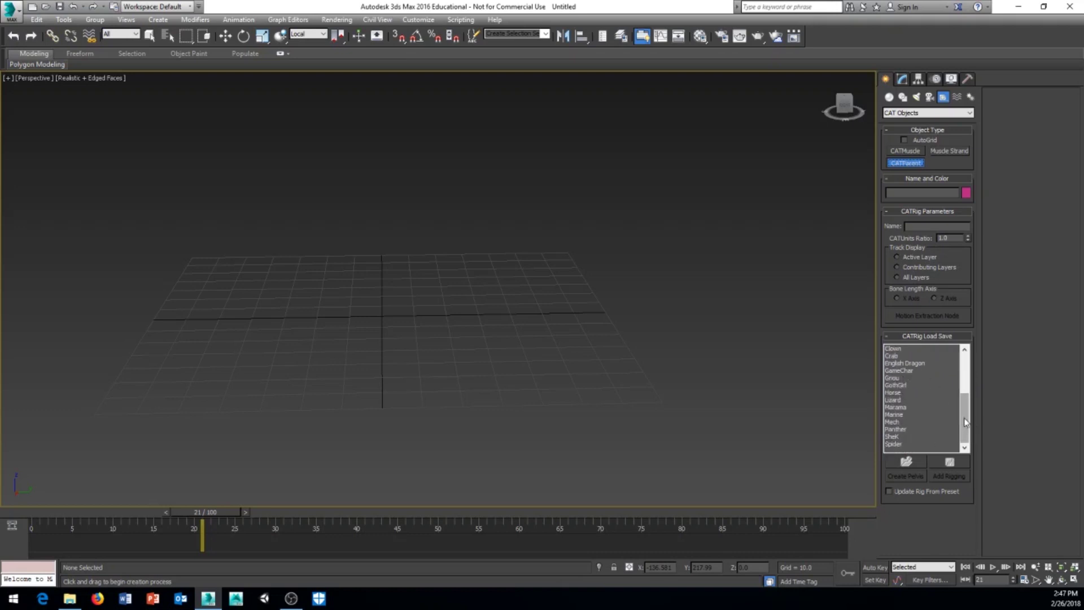
pyautogui.moveTo(966, 423); pyautogui.dragTo(969, 351)
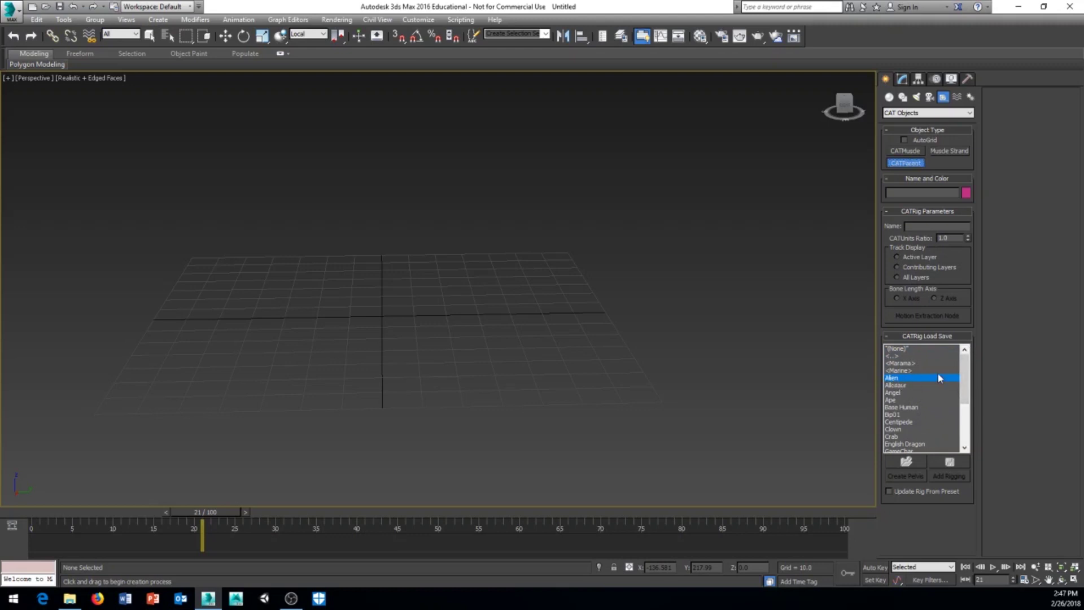
pyautogui.moveTo(494, 353); pyautogui.dragTo(479, 375, button='middle')
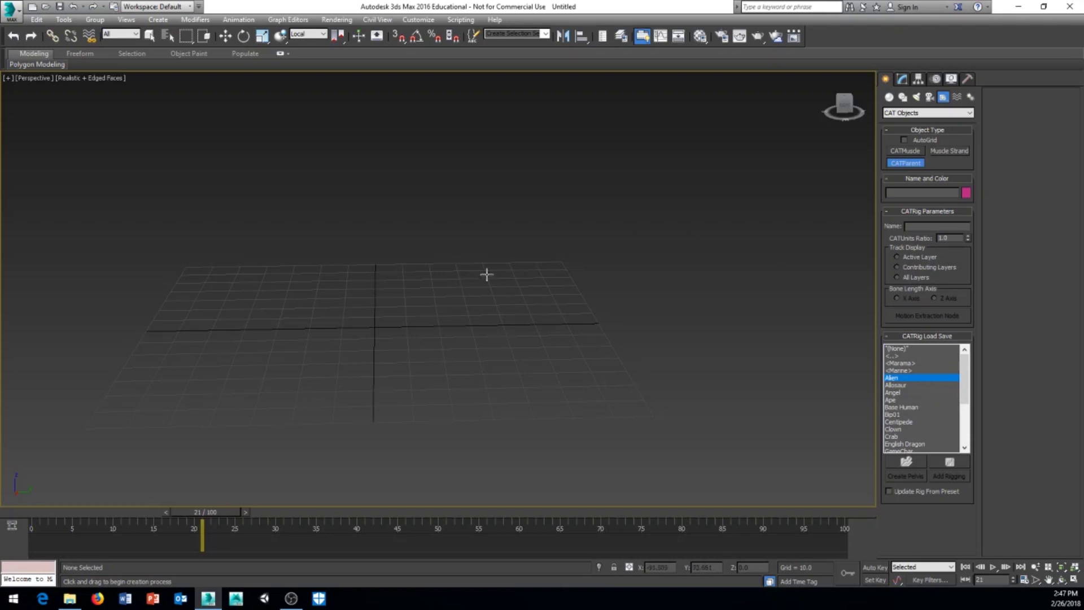
pyautogui.click(502, 324)
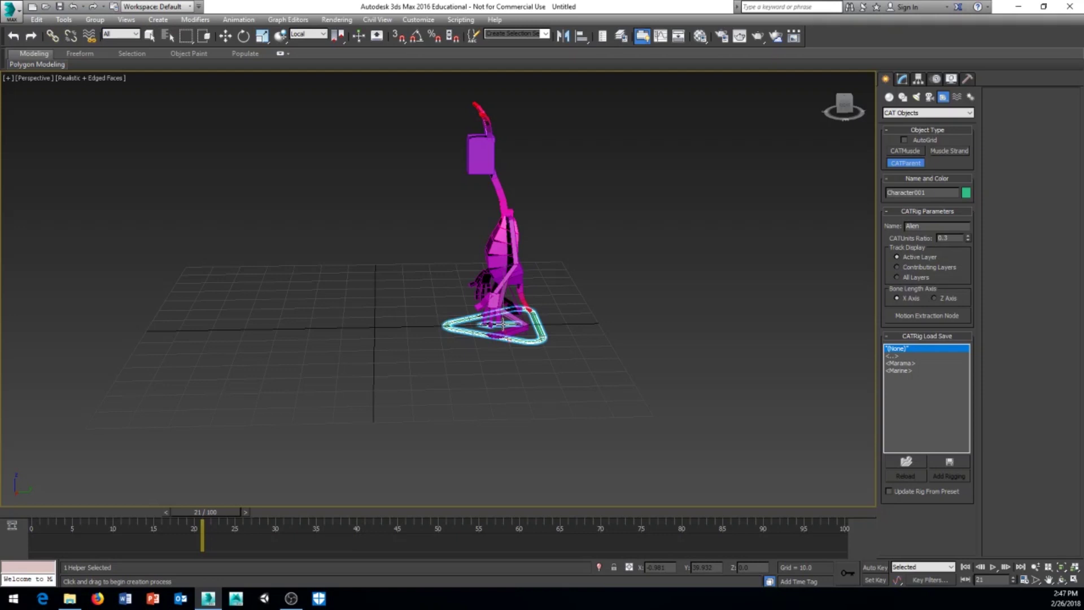
pyautogui.moveTo(502, 323); pyautogui.dragTo(566, 316)
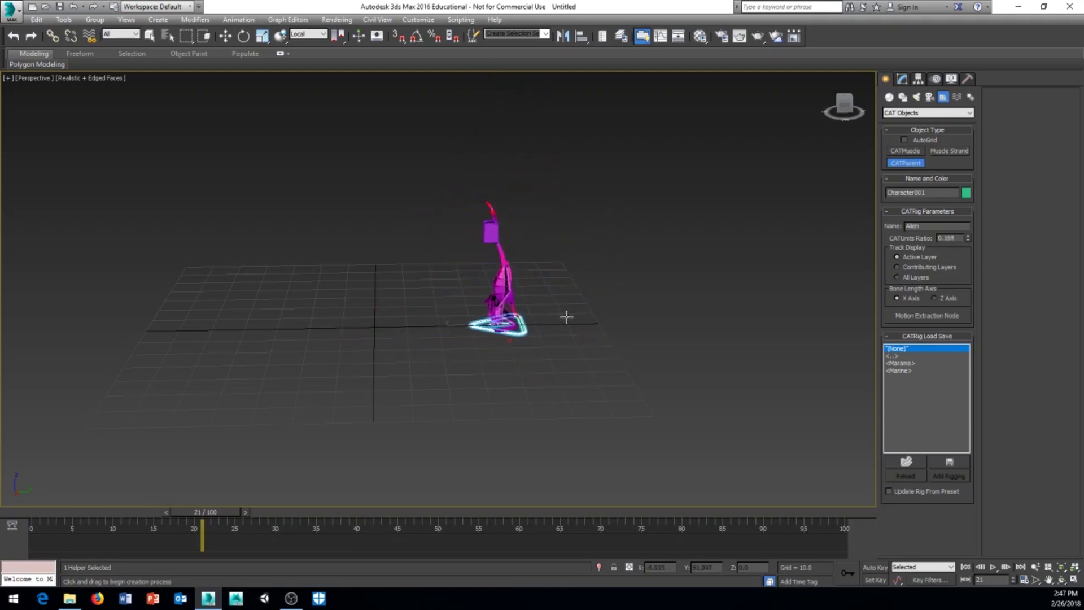
# - Move the alien rig along the X axis to about -34, away from the centre of the grid
pyautogui.keyDown('alt'); pyautogui.moveTo(539, 330); pyautogui.dragTo(498, 329, button='middle'); pyautogui.keyUp('alt')
pyautogui.scroll(3, 499, 329)
pyautogui.press('e')
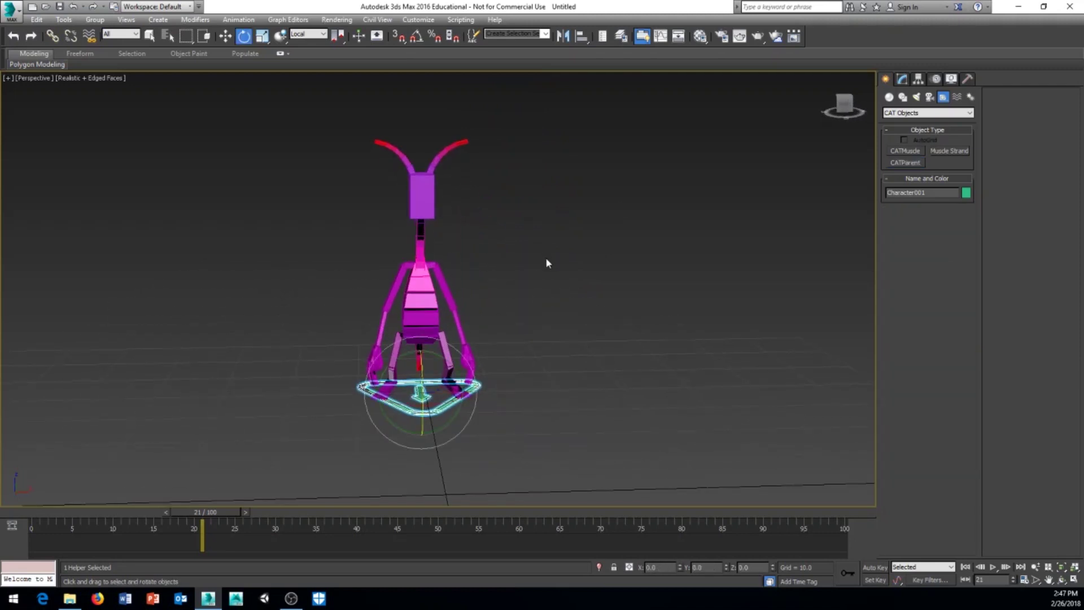
pyautogui.rightClick(547, 263)
pyautogui.click(560, 271)
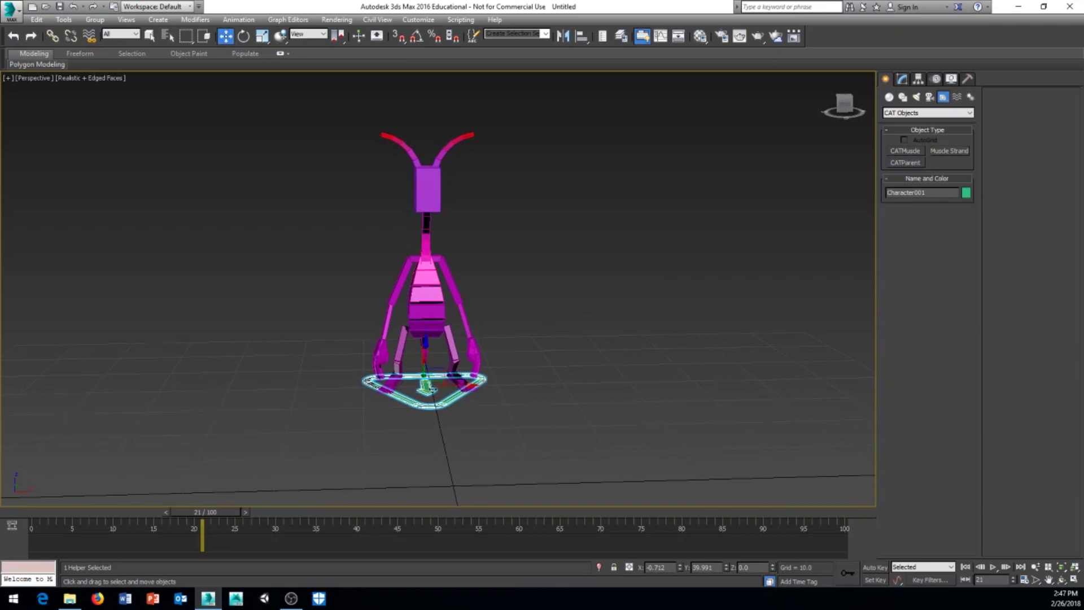
pyautogui.moveTo(426, 386); pyautogui.dragTo(205, 387)
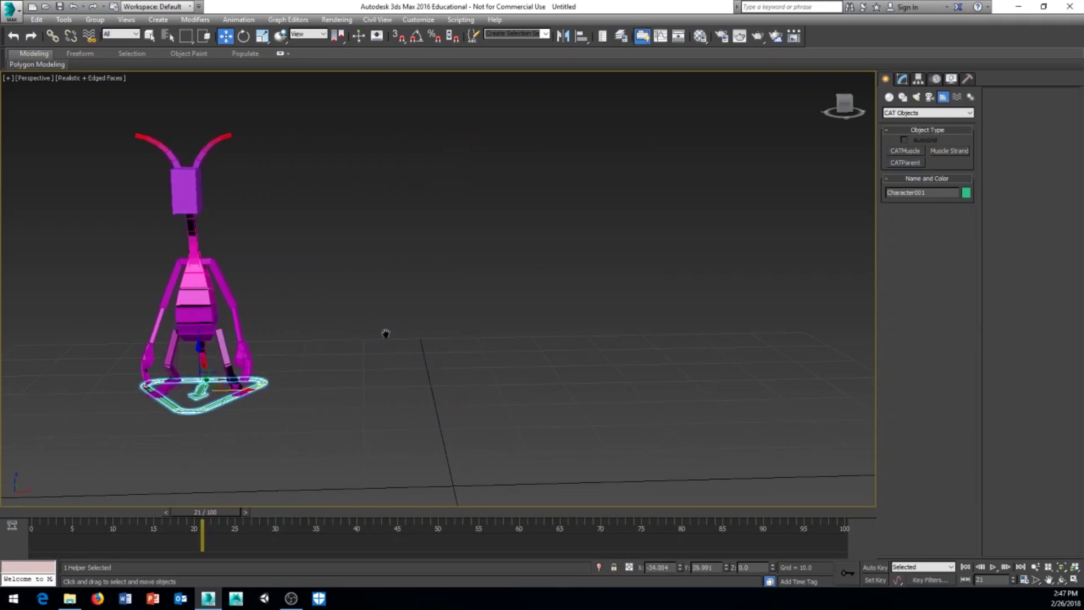
# - Create an empty CATParent using the [None] preset near the grid origin, with a CATUnits ratio of about 0.25
pyautogui.moveTo(386, 333); pyautogui.dragTo(492, 245, button='middle')
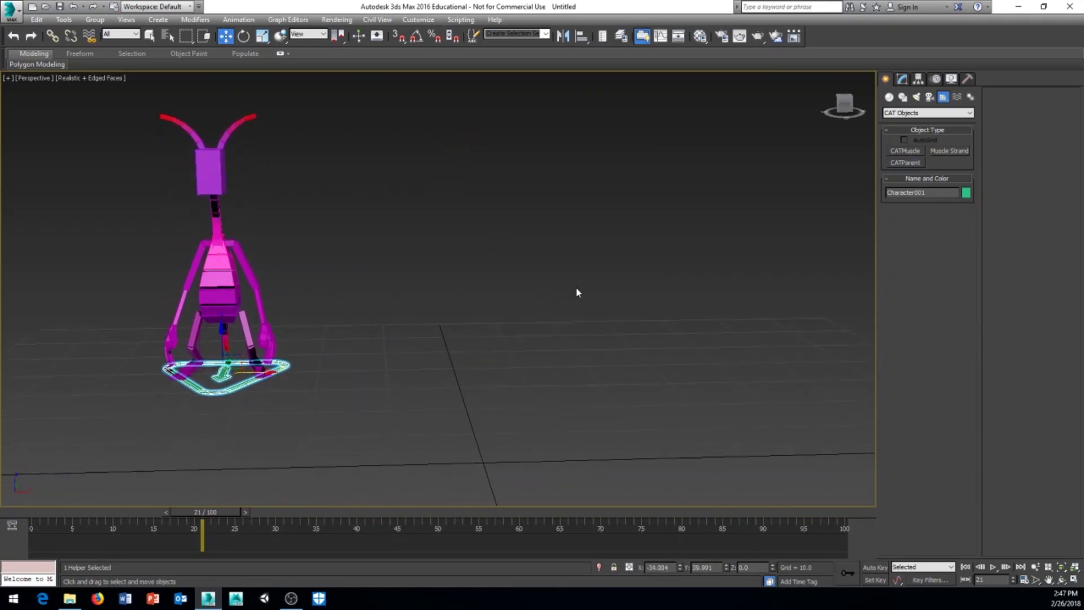
pyautogui.press('z')
pyautogui.scroll(-5, 425, 332)
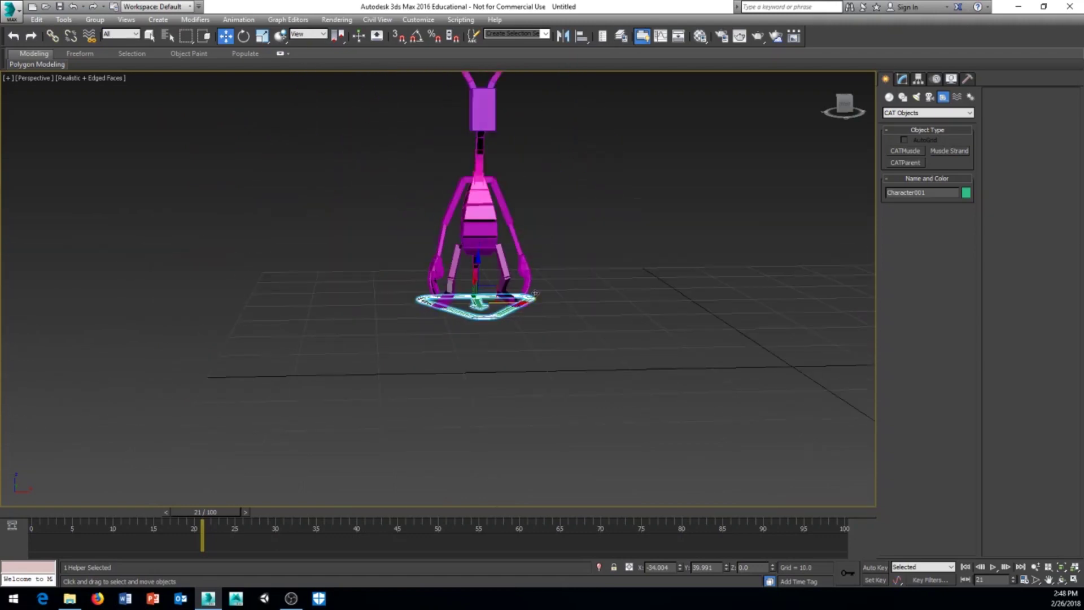
pyautogui.keyDown('alt'); pyautogui.moveTo(423, 327); pyautogui.dragTo(466, 314, button='middle'); pyautogui.keyUp('alt')
pyautogui.scroll(-4, 465, 315)
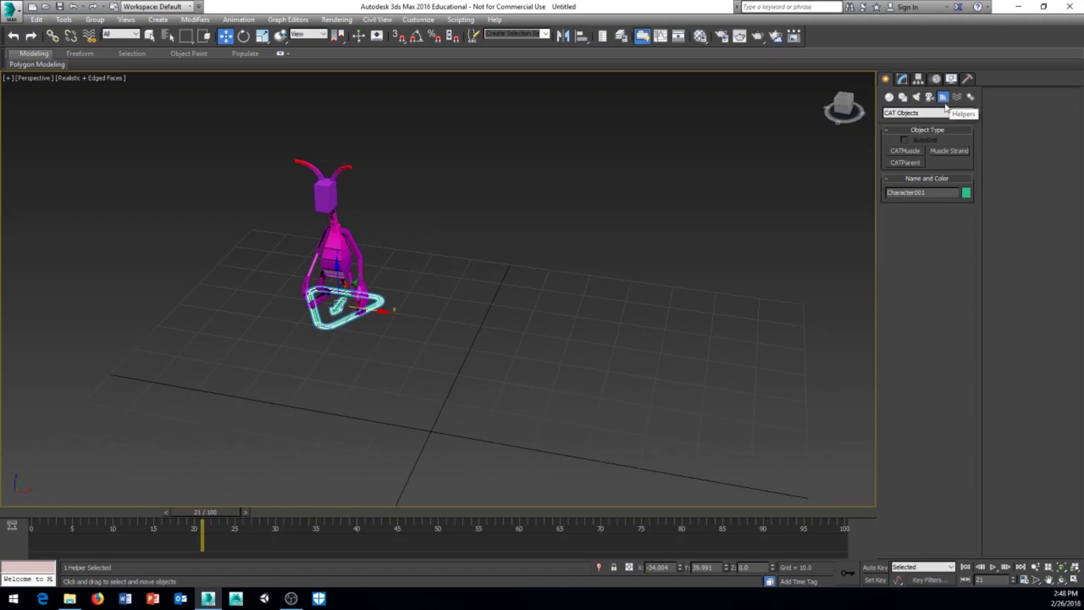
pyautogui.click(916, 162)
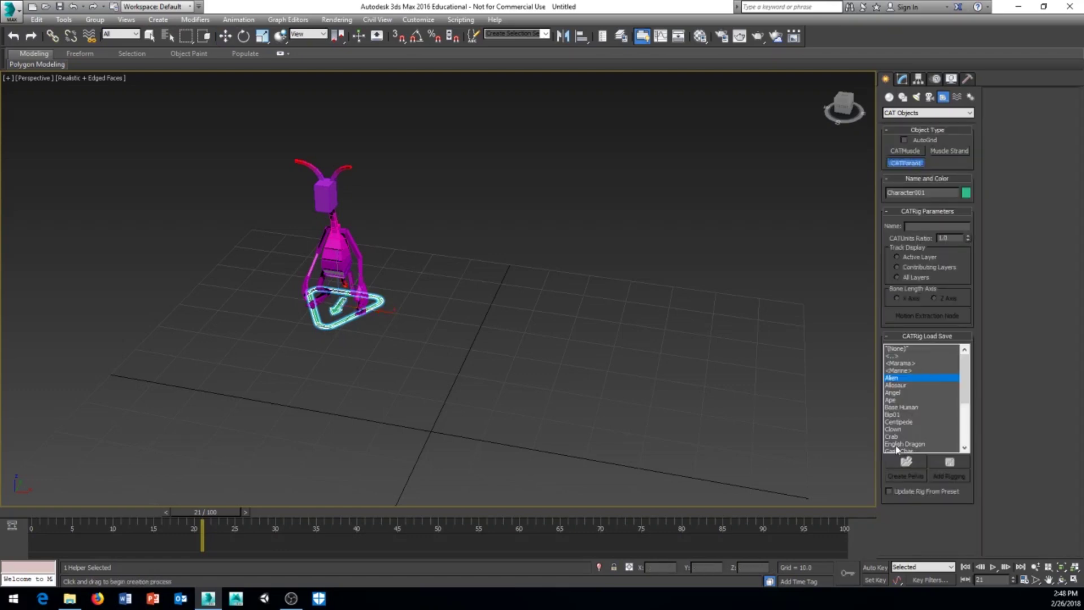
pyautogui.moveTo(966, 384); pyautogui.dragTo(966, 359)
pyautogui.click(898, 349)
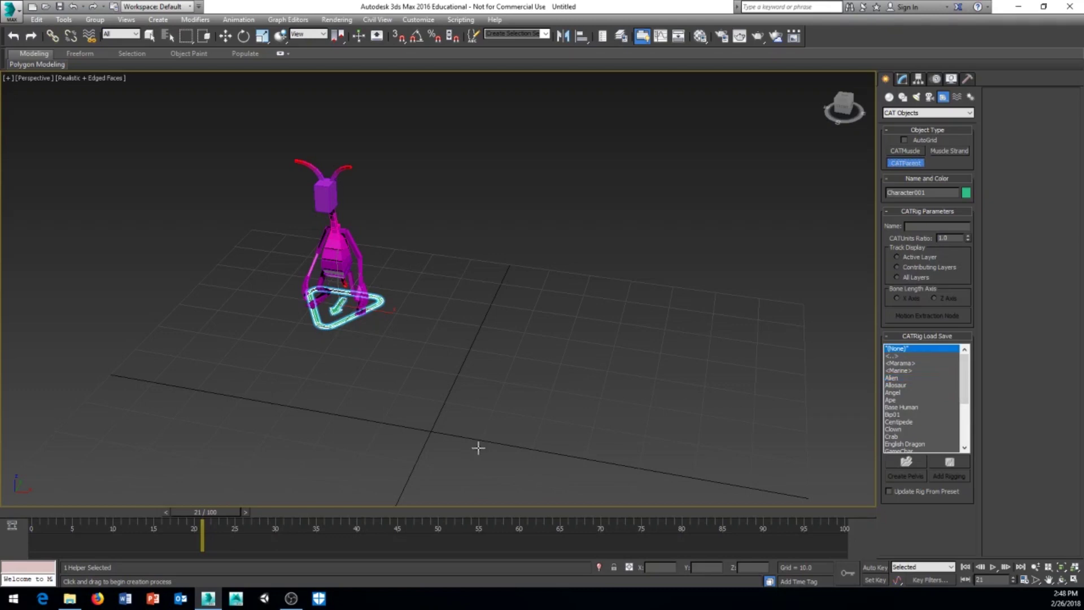
pyautogui.moveTo(477, 447); pyautogui.dragTo(493, 380, button='middle')
pyautogui.moveTo(457, 368); pyautogui.dragTo(622, 282)
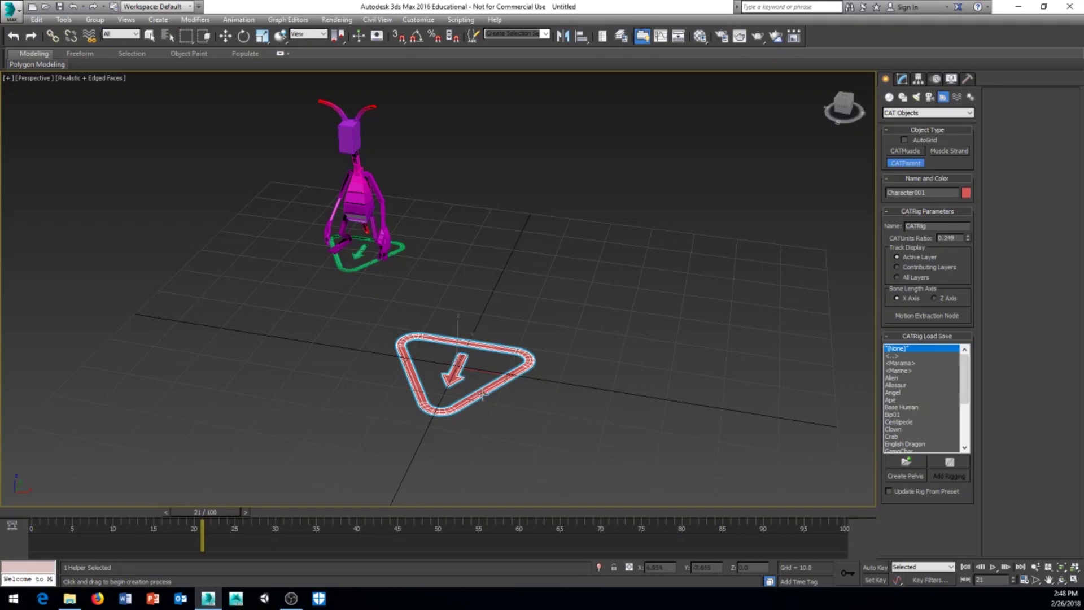
# - Create a pelvis hub for the empty CAT rig
pyautogui.click(902, 79)
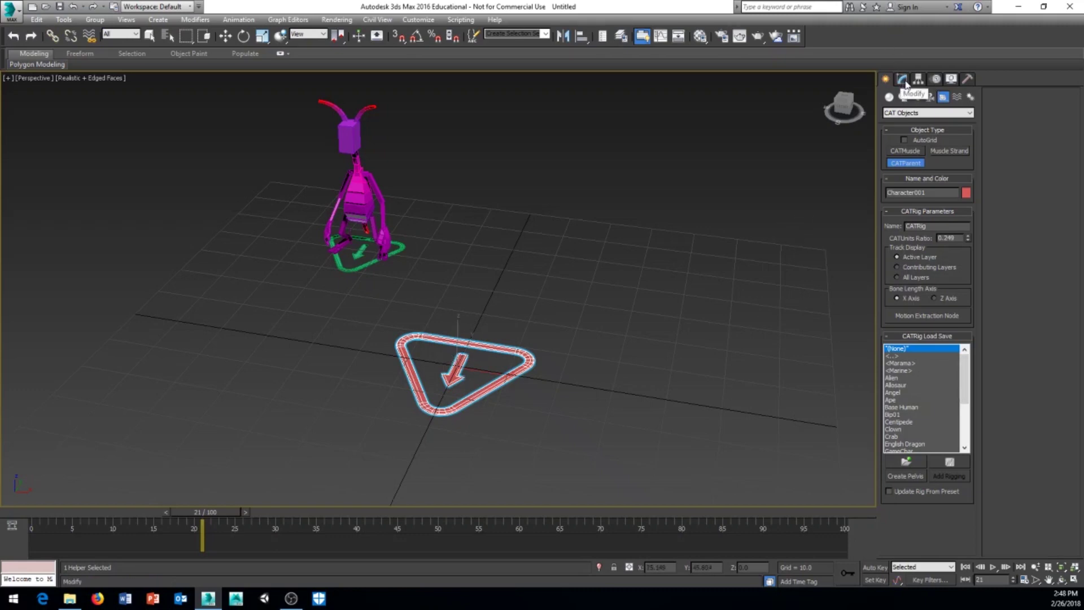
pyautogui.press('w')
pyautogui.moveTo(666, 412); pyautogui.dragTo(617, 315, button='middle')
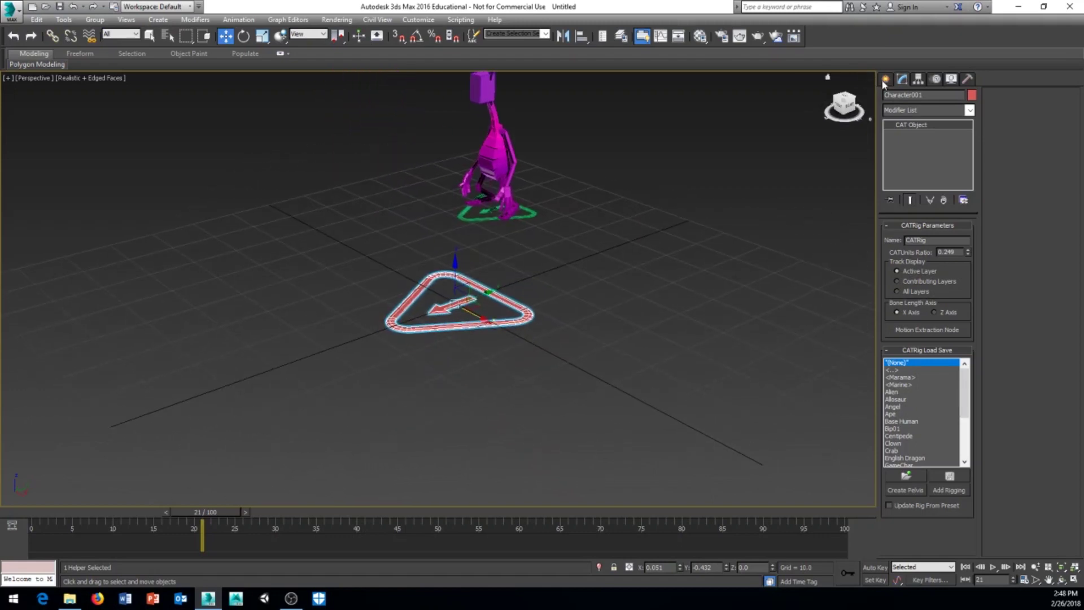
pyautogui.click(902, 490)
pyautogui.keyDown('alt'); pyautogui.moveTo(427, 375); pyautogui.dragTo(502, 378, button='middle'); pyautogui.keyUp('alt')
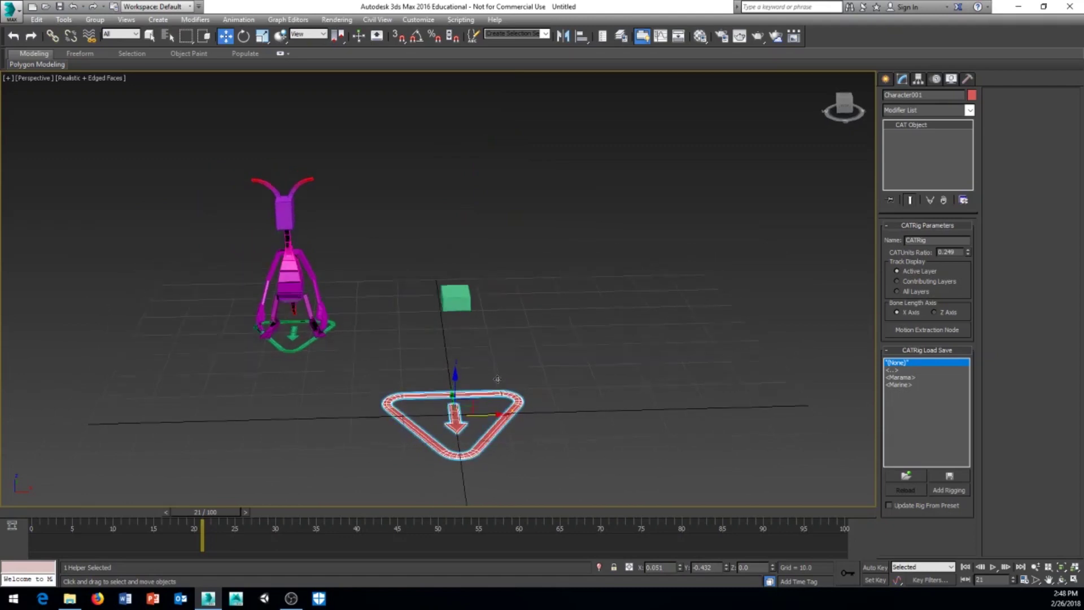
# - Rename the new hub above the red rig triangle as pelvis
pyautogui.rightClick(503, 306)
pyautogui.click(463, 297)
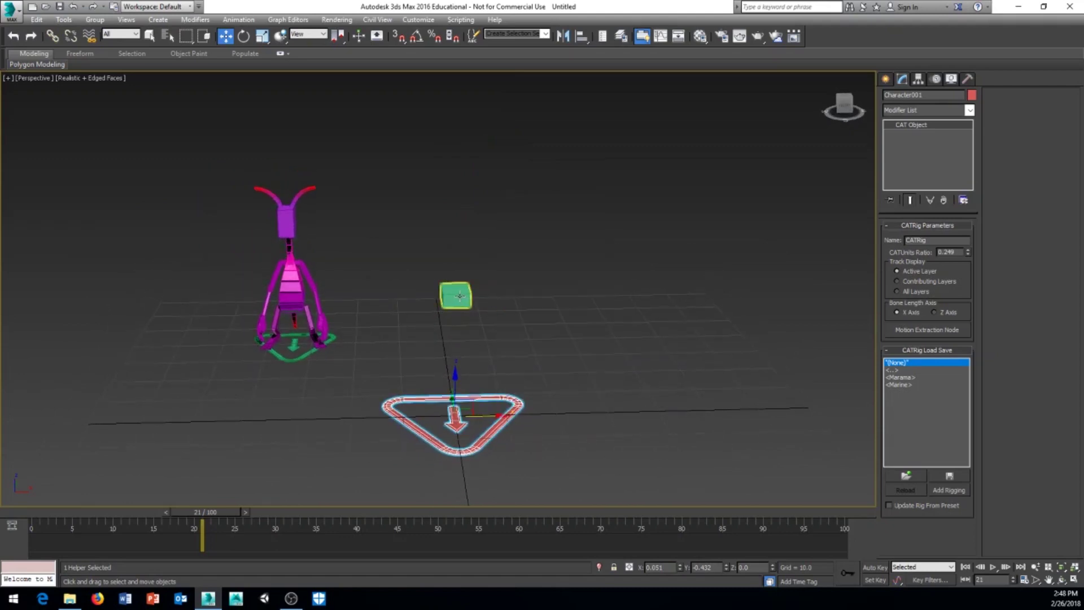
pyautogui.click(460, 295)
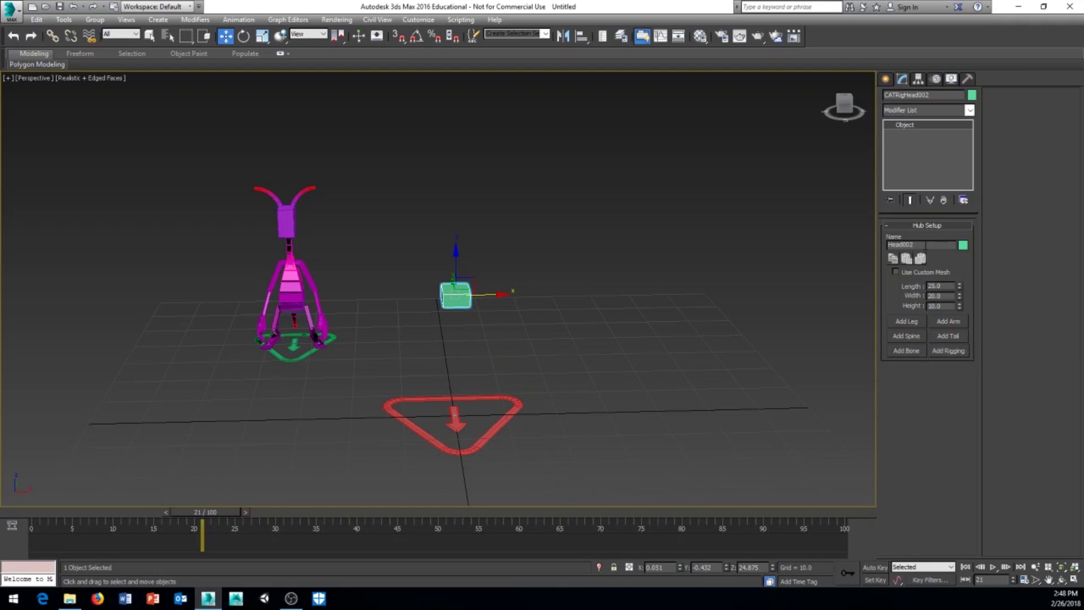
pyautogui.doubleClick(902, 245)
pyautogui.write('pl')
pyautogui.moveTo(431, 329); pyautogui.dragTo(485, 345, button='middle')
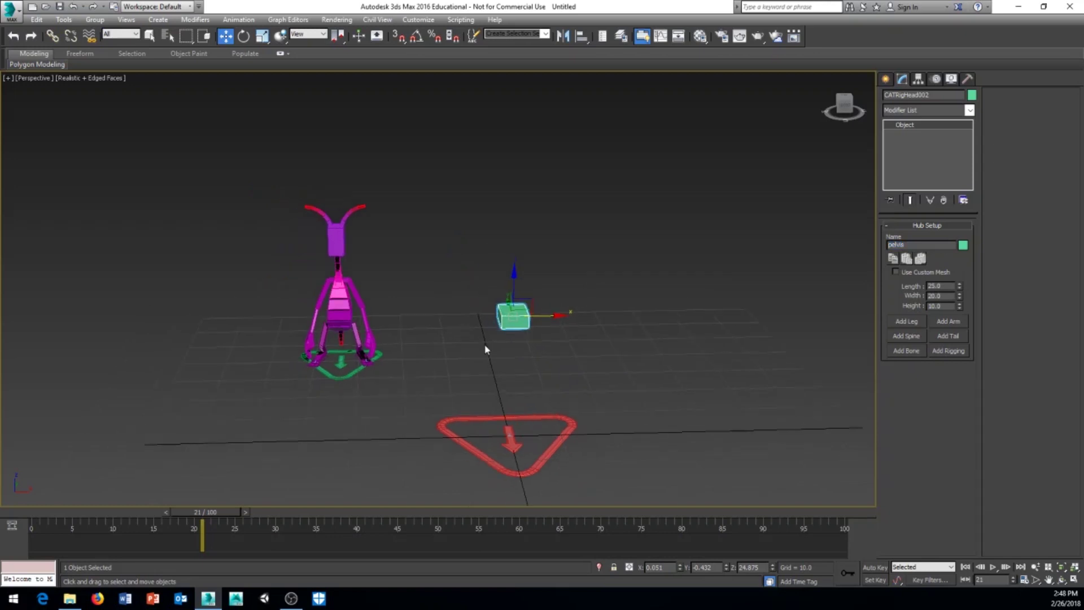
pyautogui.scroll(3, 485, 345)
pyautogui.moveTo(539, 286); pyautogui.dragTo(479, 303, button='middle')
pyautogui.scroll(6, 479, 304)
pyautogui.moveTo(419, 377); pyautogui.dragTo(486, 323, button='middle')
pyautogui.scroll(-5, 476, 319)
pyautogui.scroll(-3, 455, 313)
pyautogui.click(486, 323)
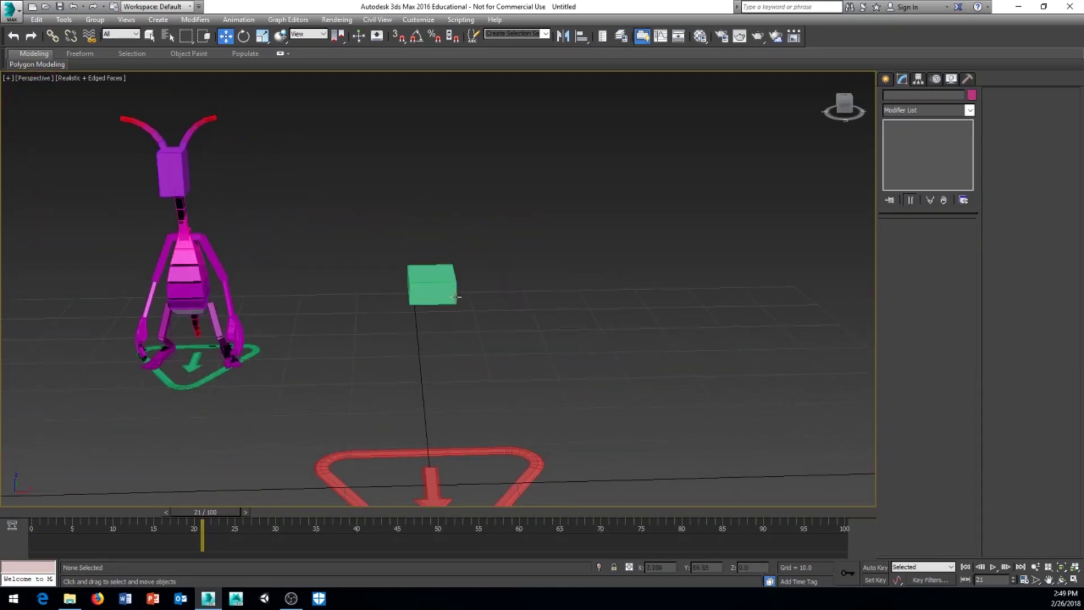
# - Add two legs to the pelvis hub, one on each side
pyautogui.click(444, 286)
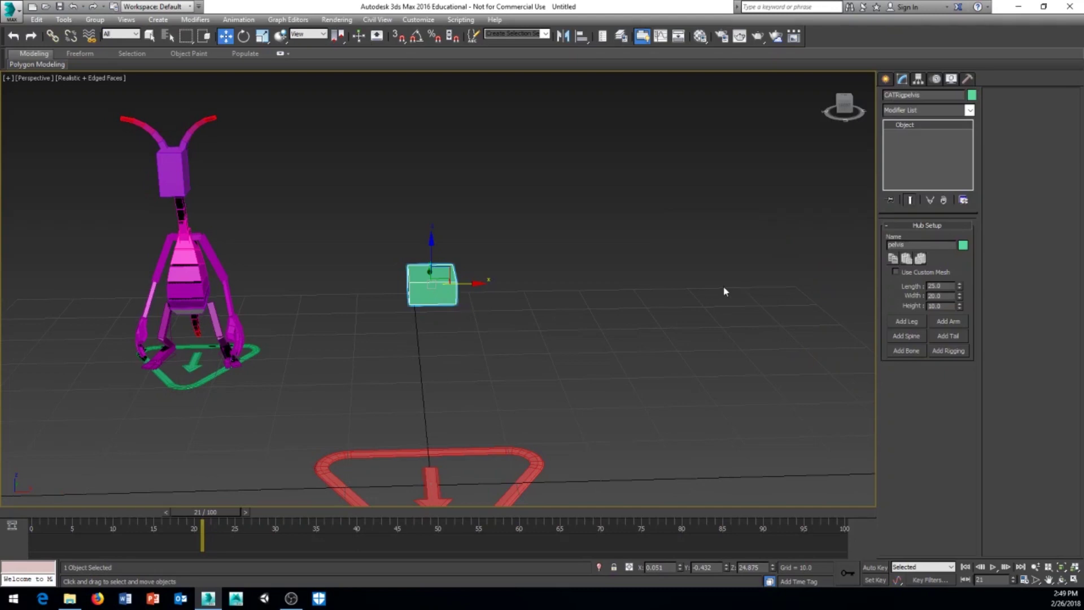
pyautogui.moveTo(627, 315); pyautogui.dragTo(634, 285, button='middle')
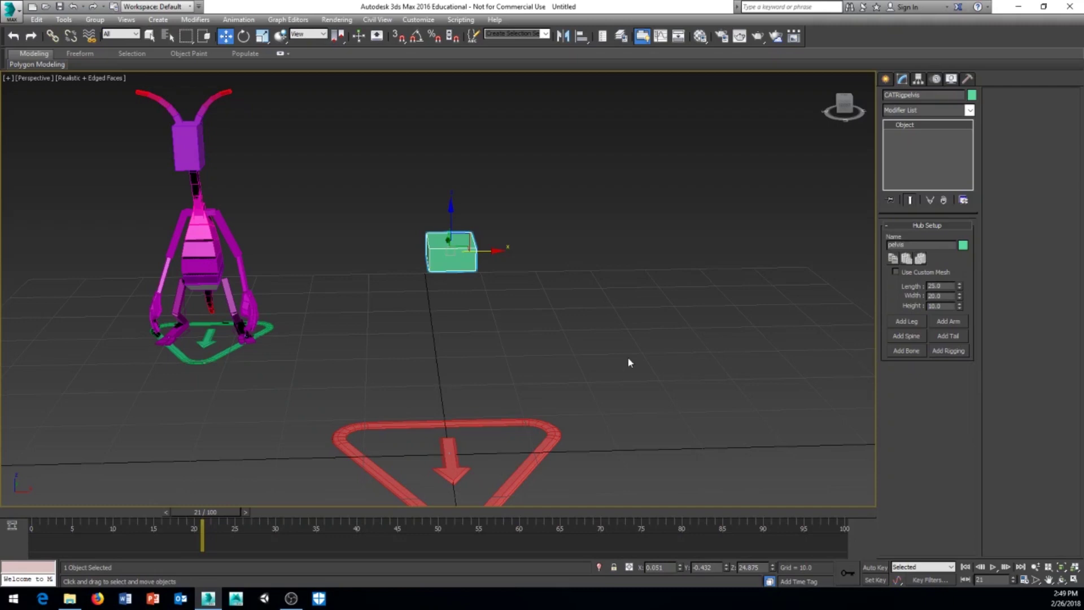
pyautogui.keyDown('alt'); pyautogui.moveTo(629, 362); pyautogui.dragTo(486, 332, button='middle'); pyautogui.keyUp('alt')
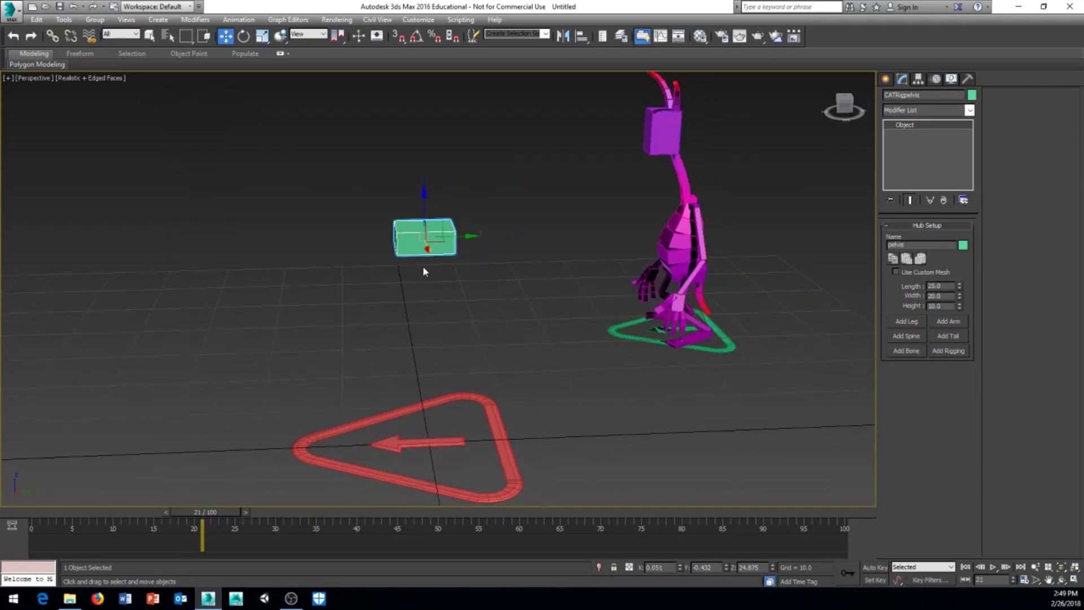
pyautogui.keyDown('alt'); pyautogui.moveTo(424, 271); pyautogui.dragTo(450, 273, button='middle'); pyautogui.keyUp('alt')
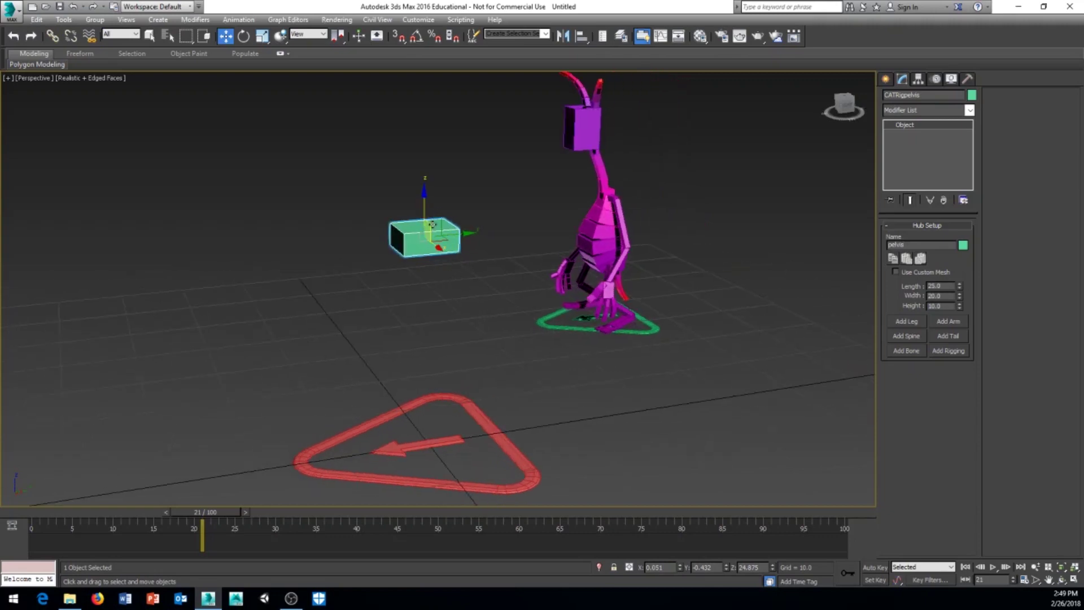
pyautogui.click(906, 321)
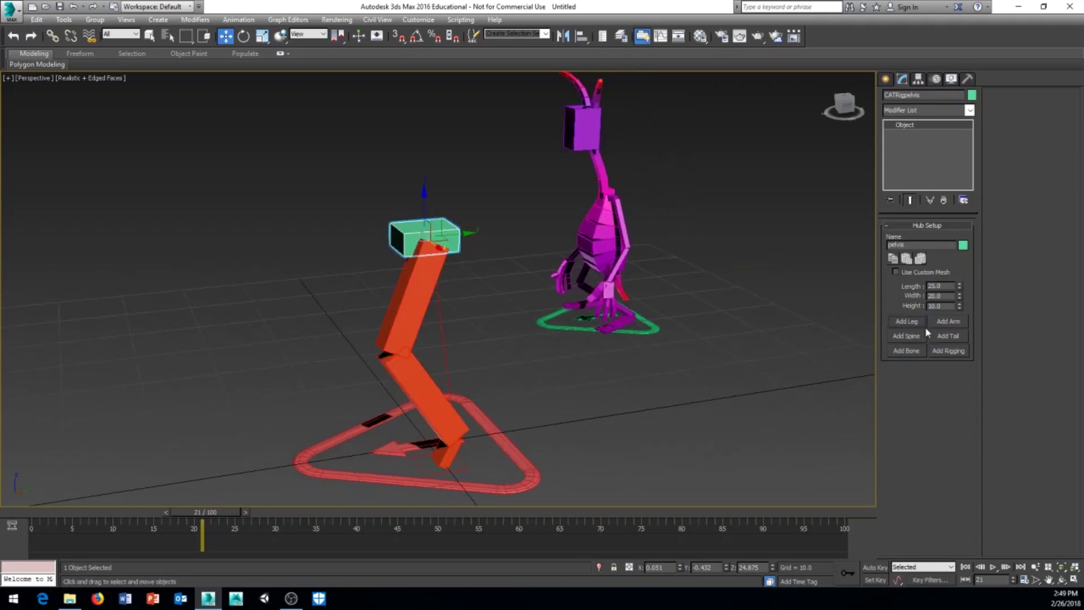
pyautogui.keyDown('alt'); pyautogui.moveTo(615, 379); pyautogui.dragTo(708, 377, button='middle'); pyautogui.keyUp('alt')
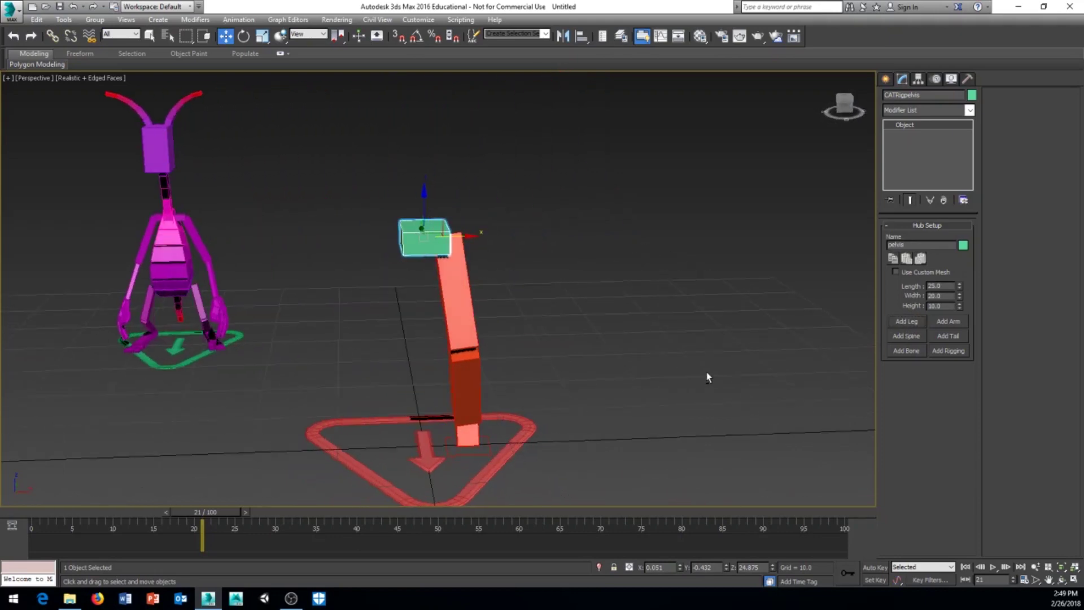
pyautogui.keyDown('alt'); pyautogui.moveTo(591, 336); pyautogui.dragTo(579, 341, button='middle'); pyautogui.keyUp('alt')
pyautogui.keyDown('alt'); pyautogui.moveTo(514, 334); pyautogui.dragTo(546, 344, button='middle'); pyautogui.keyUp('alt')
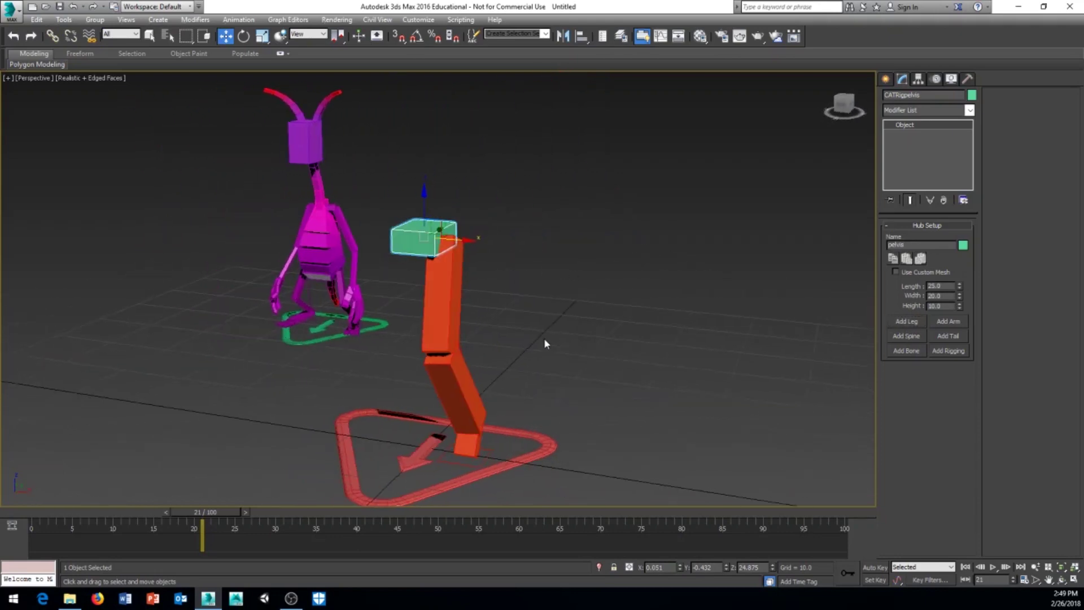
pyautogui.click(907, 322)
pyautogui.keyDown('alt'); pyautogui.moveTo(608, 332); pyautogui.dragTo(682, 324, button='middle'); pyautogui.keyUp('alt')
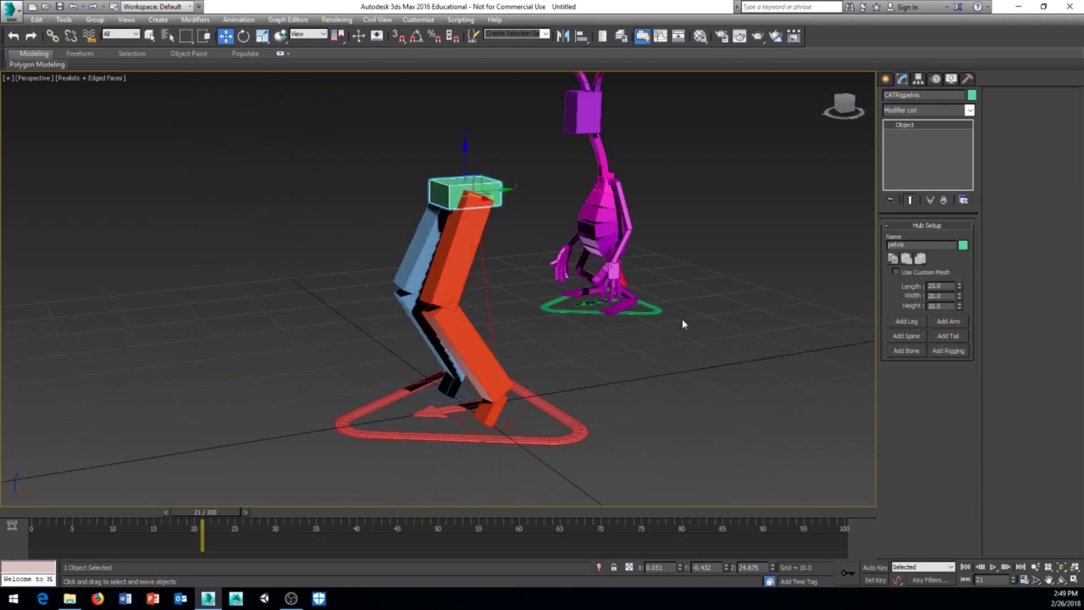
# - Add a spine to the pelvis hub and set its number of bones to 3
pyautogui.click(906, 336)
pyautogui.moveTo(726, 271); pyautogui.dragTo(724, 383, button='middle')
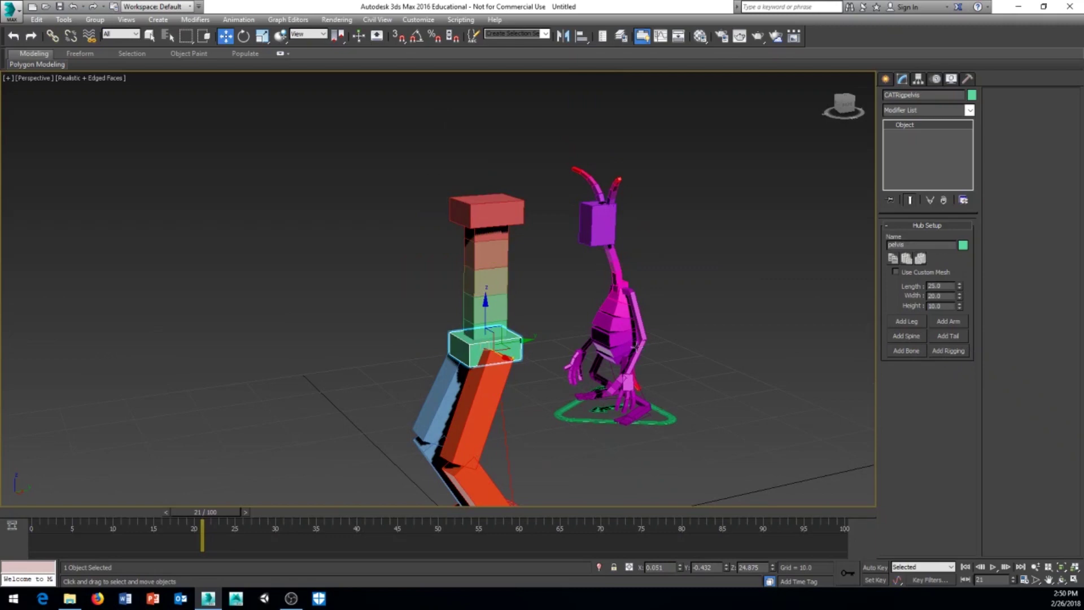
pyautogui.keyDown('alt'); pyautogui.moveTo(637, 346); pyautogui.dragTo(699, 344, button='middle'); pyautogui.keyUp('alt')
pyautogui.click(481, 333)
pyautogui.moveTo(706, 271); pyautogui.dragTo(717, 259, button='middle')
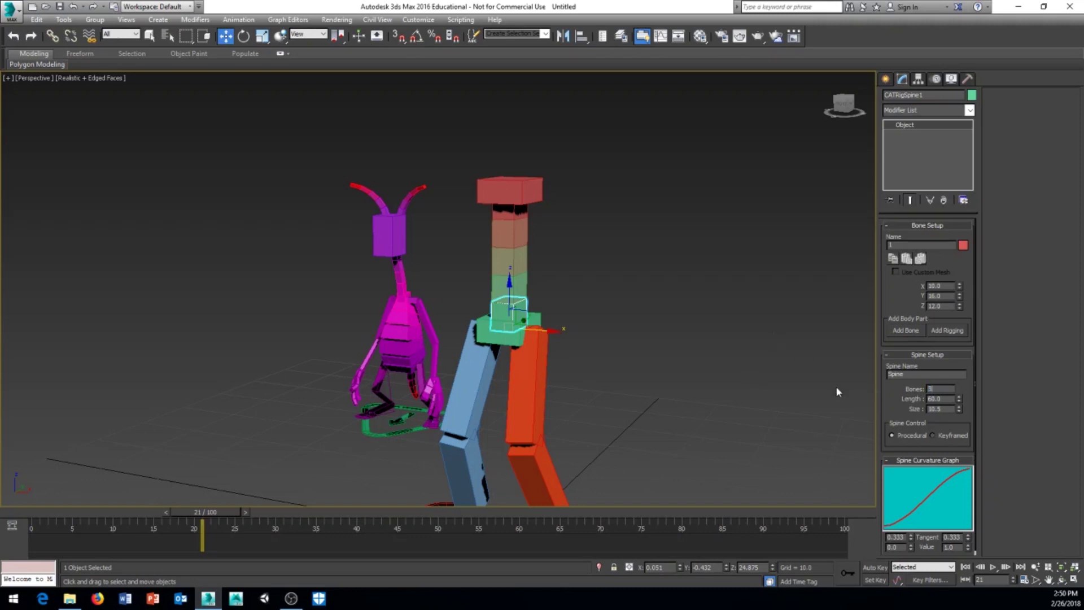
pyautogui.press('Return')
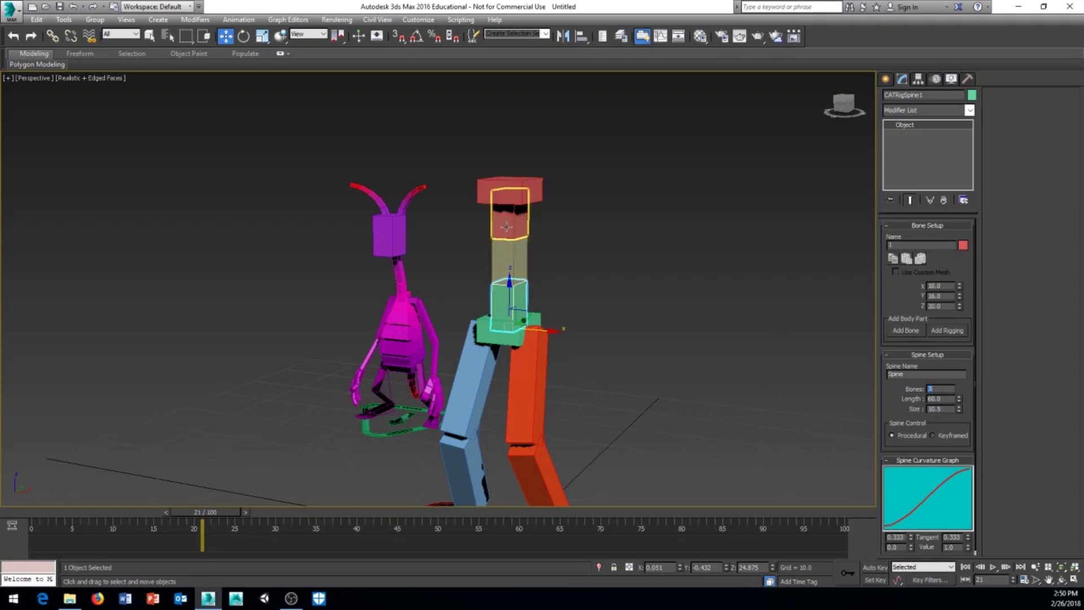
pyautogui.moveTo(579, 322); pyautogui.dragTo(599, 310, button='middle')
pyautogui.keyDown('alt'); pyautogui.moveTo(679, 365); pyautogui.dragTo(571, 382, button='middle'); pyautogui.keyUp('alt')
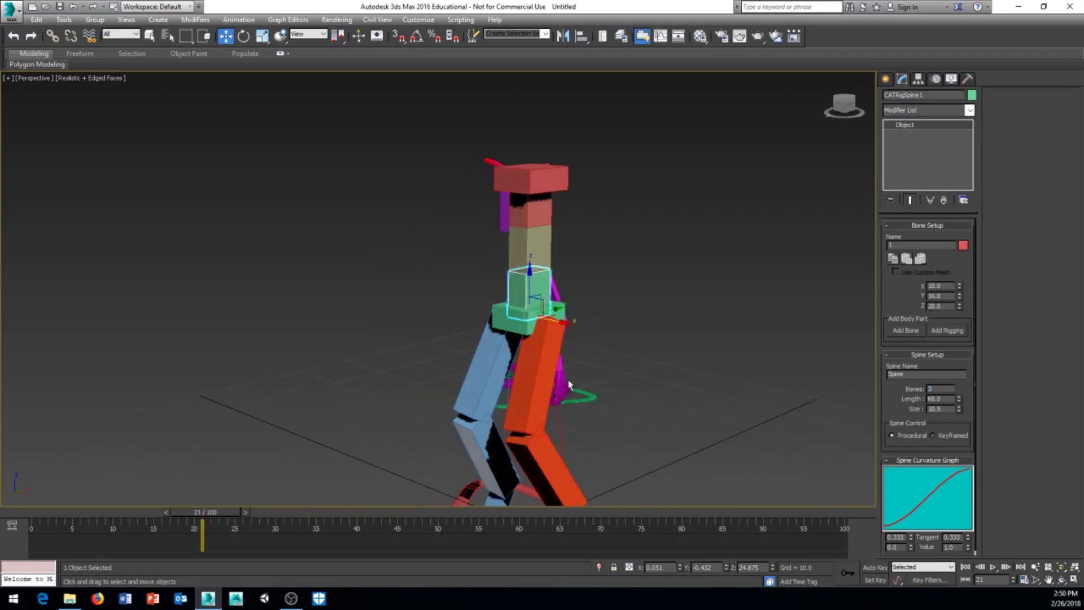
# - Split the orange leg's upper bone into 2 segments
pyautogui.click(540, 388)
pyautogui.moveTo(641, 388); pyautogui.dragTo(650, 307, button='middle')
pyautogui.keyDown('alt'); pyautogui.moveTo(650, 308); pyautogui.dragTo(579, 342, button='middle'); pyautogui.keyUp('alt')
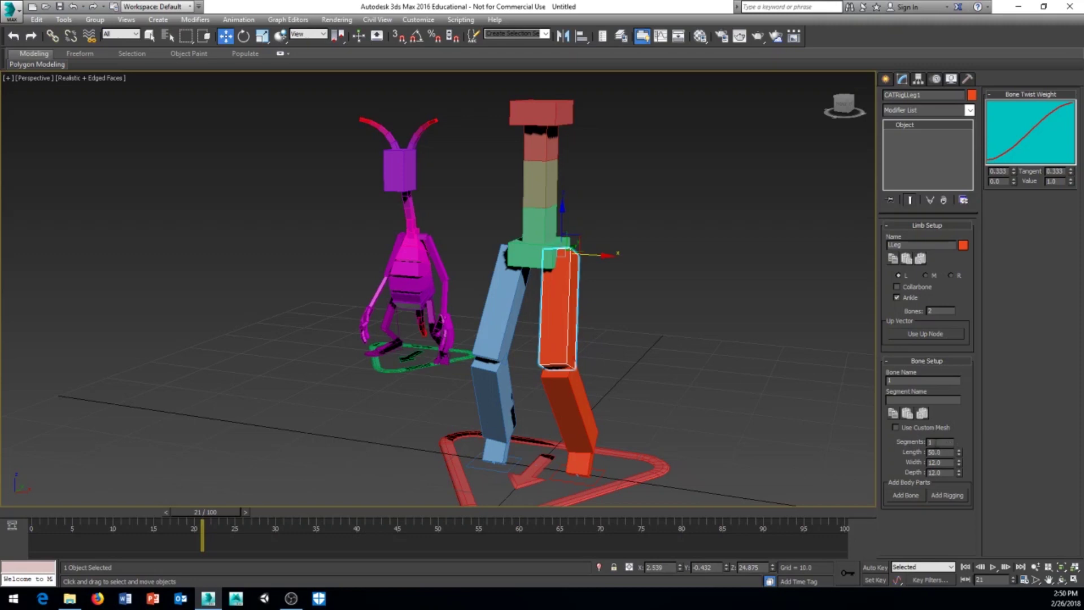
pyautogui.press('Return')
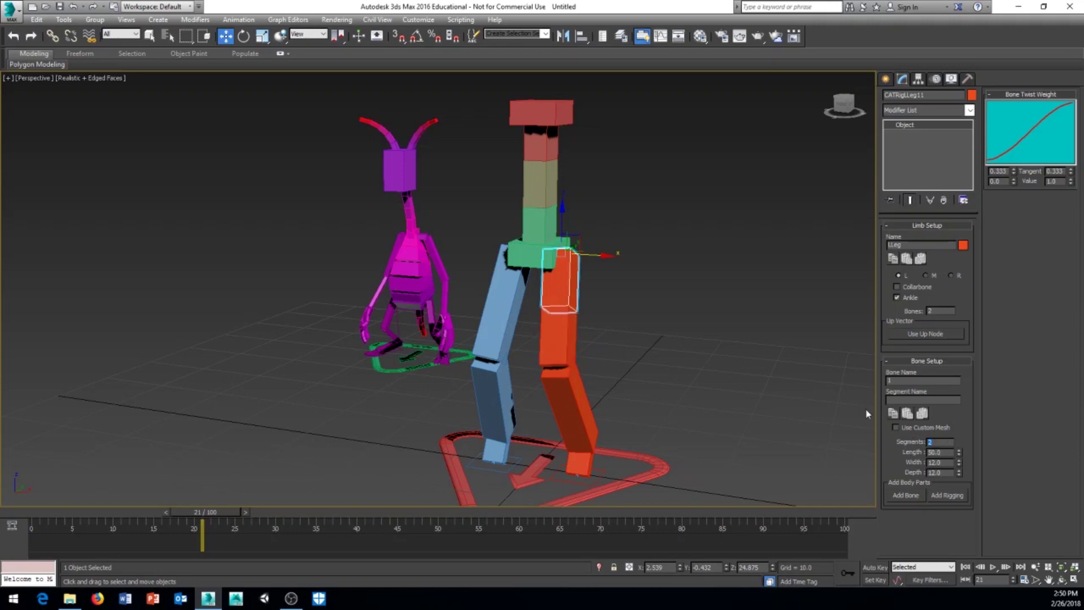
# - Set the orange upper leg bone back to 1 segment
pyautogui.click(566, 277)
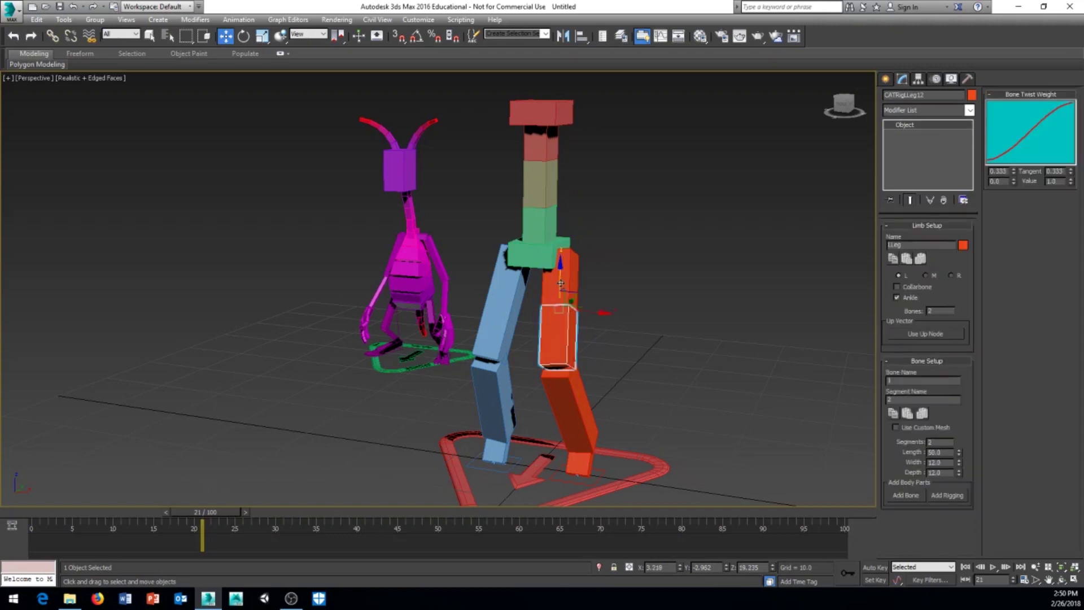
pyautogui.click(565, 277)
pyautogui.write('1')
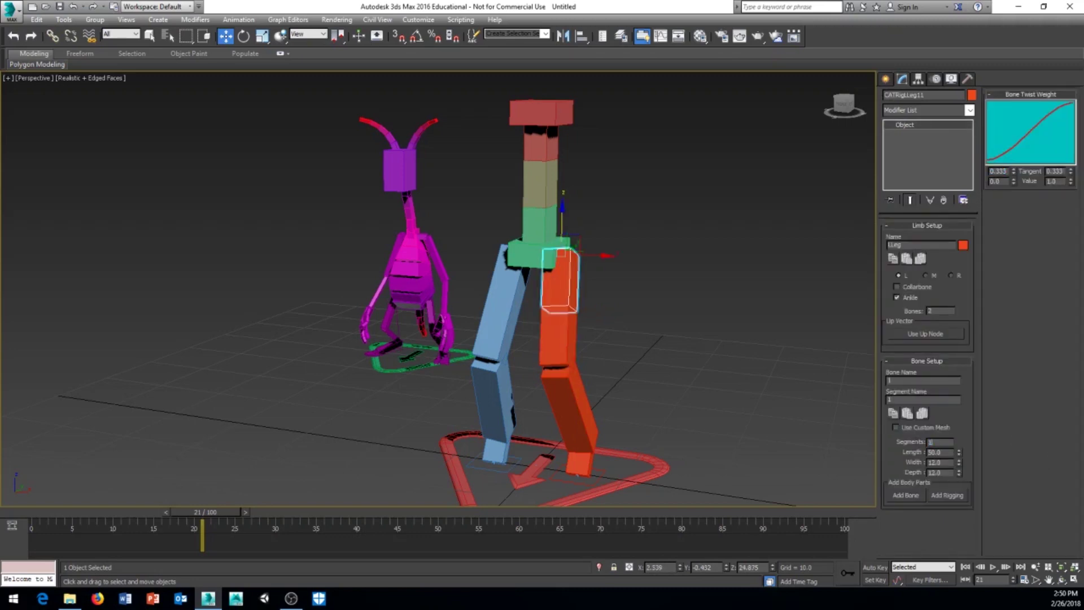
pyautogui.press('Return')
# - Examine the orange leg's ankle bone and its setup options from the front and the side
pyautogui.click(525, 251)
pyautogui.moveTo(682, 445); pyautogui.dragTo(693, 414, button='middle')
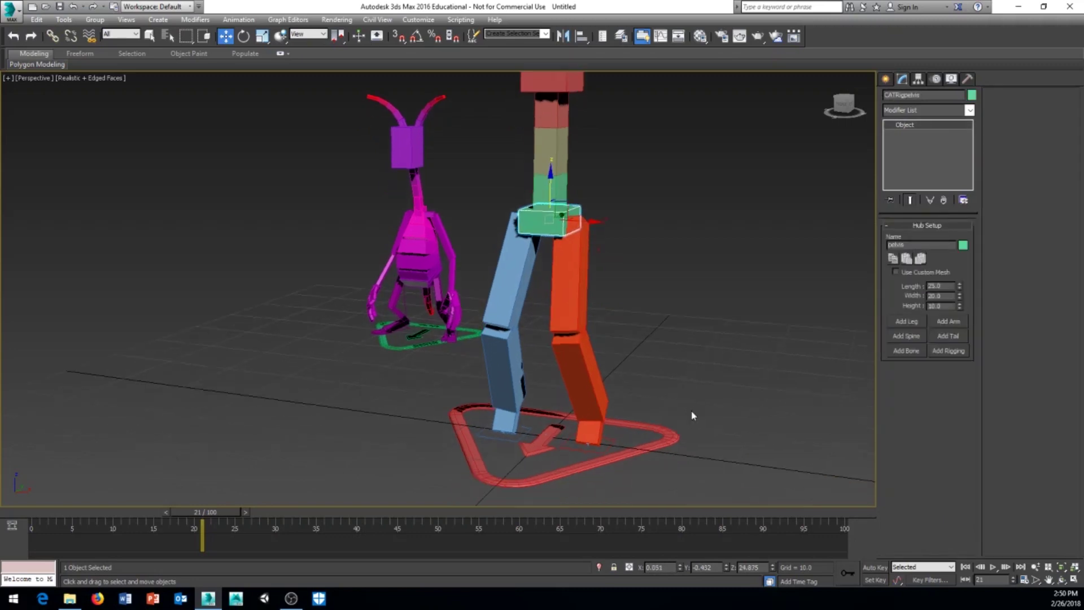
pyautogui.click(589, 430)
pyautogui.moveTo(623, 375); pyautogui.dragTo(636, 348, button='middle')
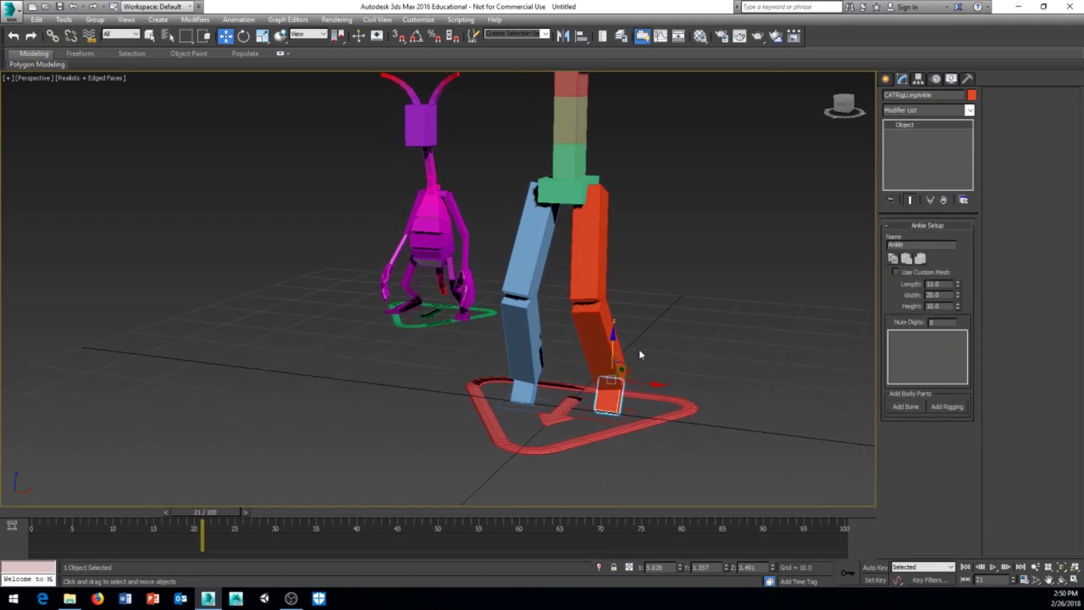
pyautogui.moveTo(638, 415)
pyautogui.keyDown('alt'); pyautogui.mouseDown(button='middle')
pyautogui.moveTo(653, 394)
pyautogui.moveTo(585, 413)
pyautogui.moveTo(639, 388)
pyautogui.moveTo(595, 435)
pyautogui.moveTo(677, 430)
pyautogui.moveTo(610, 408)
pyautogui.moveTo(675, 428)
pyautogui.moveTo(672, 418)
pyautogui.moveTo(634, 416)
pyautogui.moveTo(650, 415)
pyautogui.mouseUp(button='middle'); pyautogui.keyUp('alt')
pyautogui.scroll(5, 615, 386)
pyautogui.keyDown('alt'); pyautogui.moveTo(672, 371); pyautogui.dragTo(664, 422, button='middle'); pyautogui.keyUp('alt')
pyautogui.scroll(-4, 649, 343)
pyautogui.moveTo(609, 243); pyautogui.dragTo(558, 240, button='middle')
pyautogui.scroll(3, 564, 312)
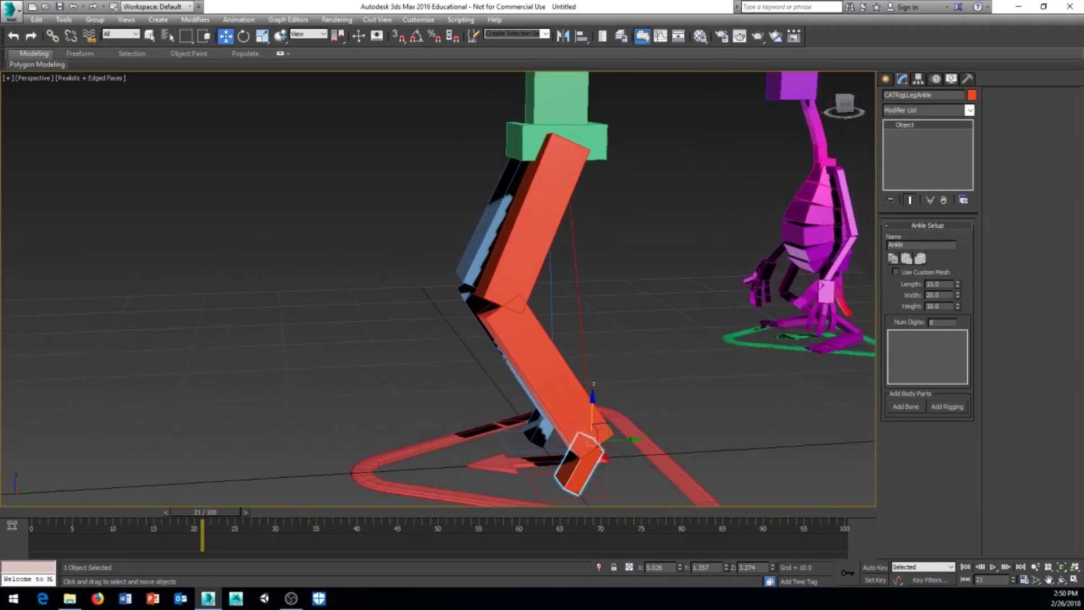
pyautogui.scroll(3, 654, 369)
pyautogui.scroll(-6, 644, 370)
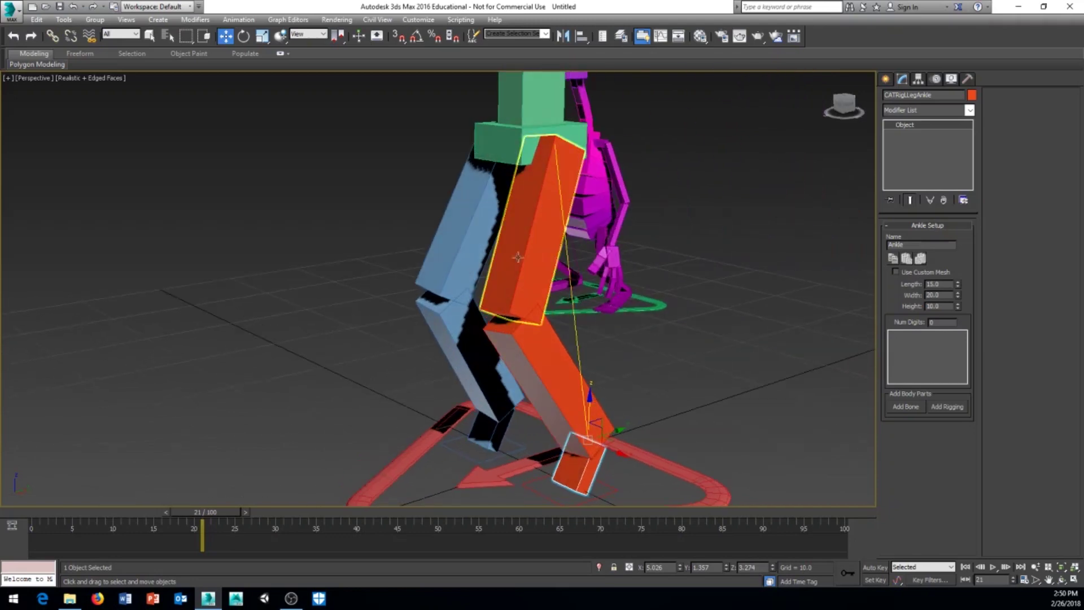
# - Rotate the pelvis hub and the hub at the spine's far end forward so the spine leans over
pyautogui.click(577, 274)
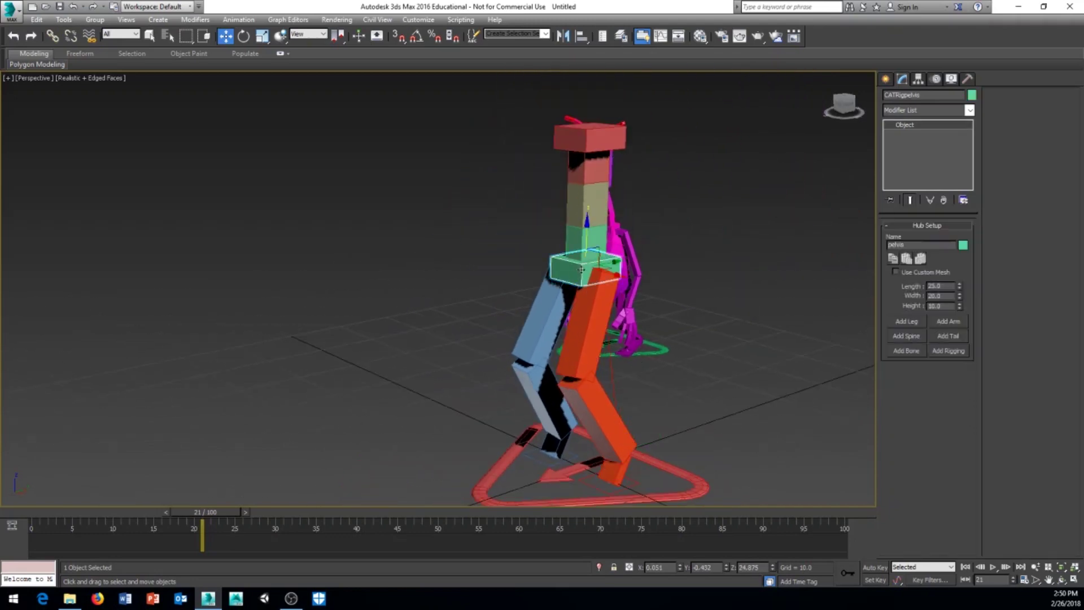
pyautogui.keyDown('alt'); pyautogui.moveTo(577, 274); pyautogui.dragTo(673, 257, button='middle'); pyautogui.keyUp('alt')
pyautogui.rightClick(669, 251)
pyautogui.click(682, 273)
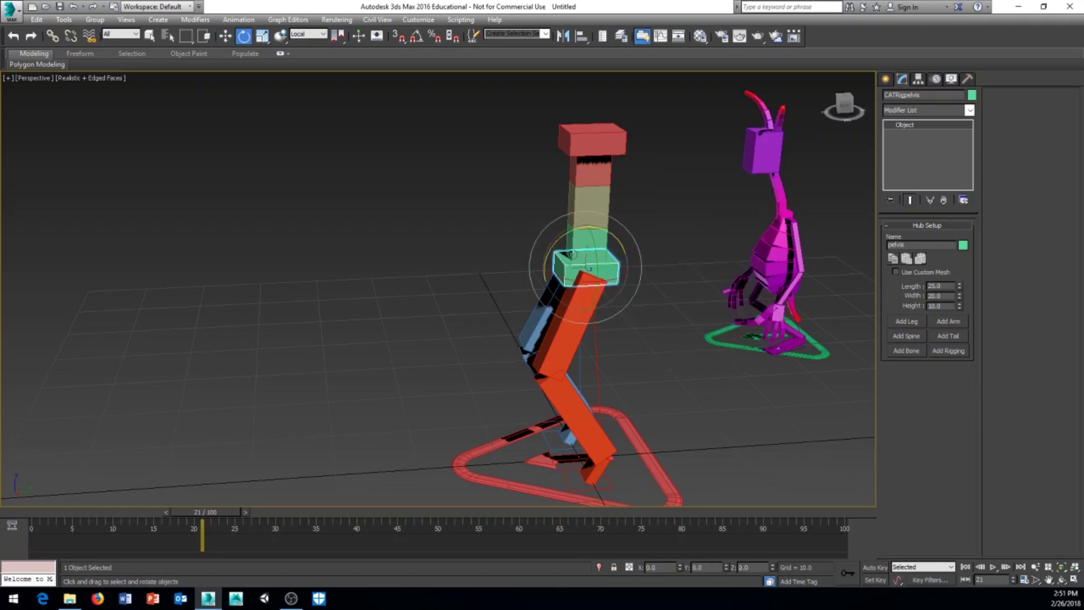
pyautogui.moveTo(563, 236); pyautogui.dragTo(513, 296)
pyautogui.click(531, 154)
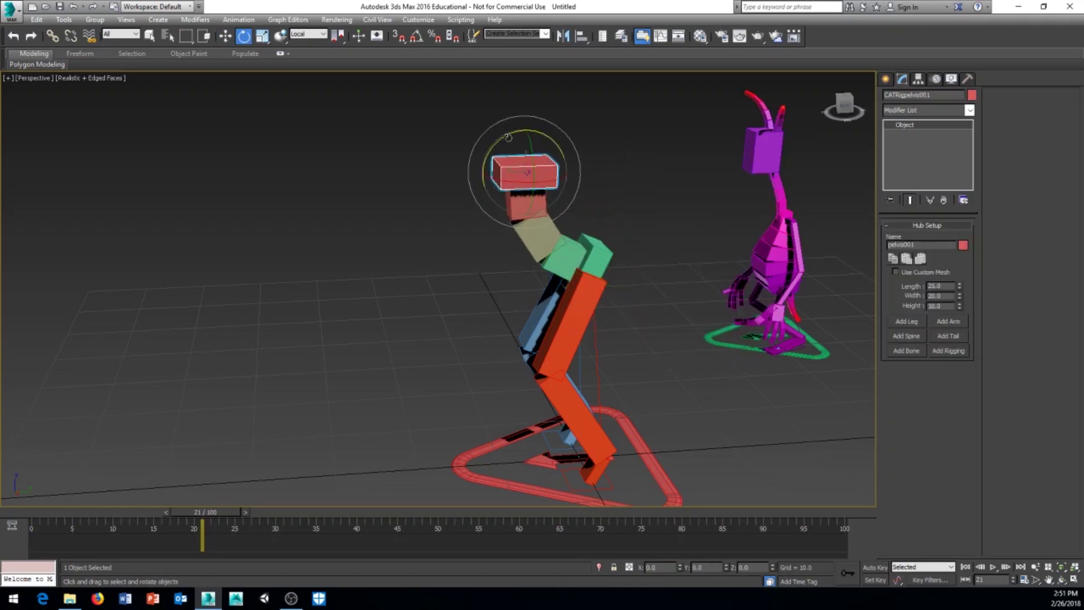
pyautogui.moveTo(508, 137); pyautogui.dragTo(439, 242)
# - Rotate the spine bone nearest the pelvis down about 19 degrees and bend the far end of the spine back up
pyautogui.click(566, 255)
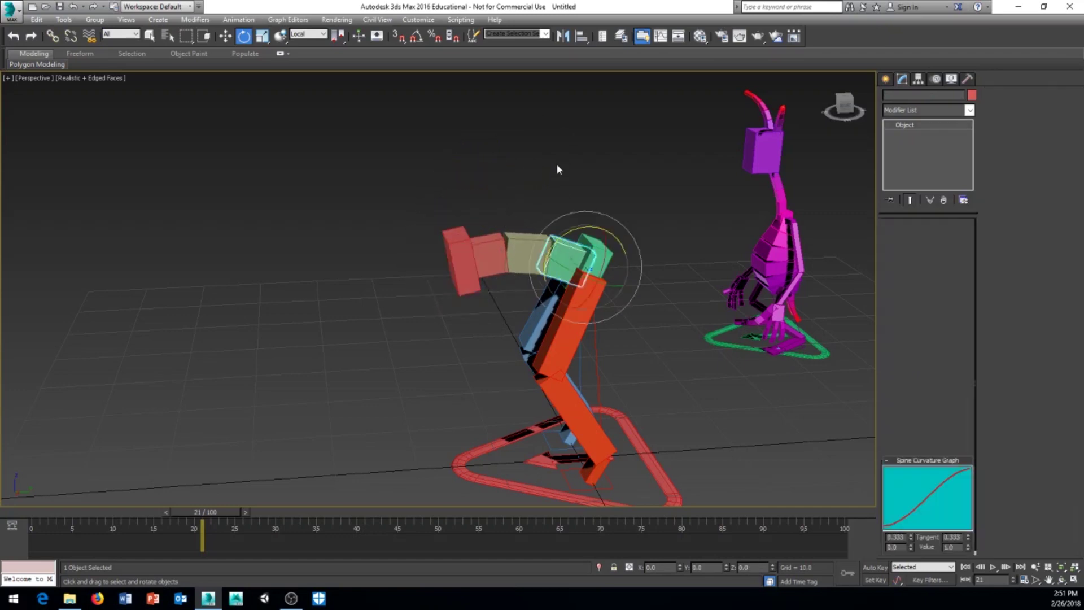
pyautogui.moveTo(572, 230); pyautogui.dragTo(556, 243)
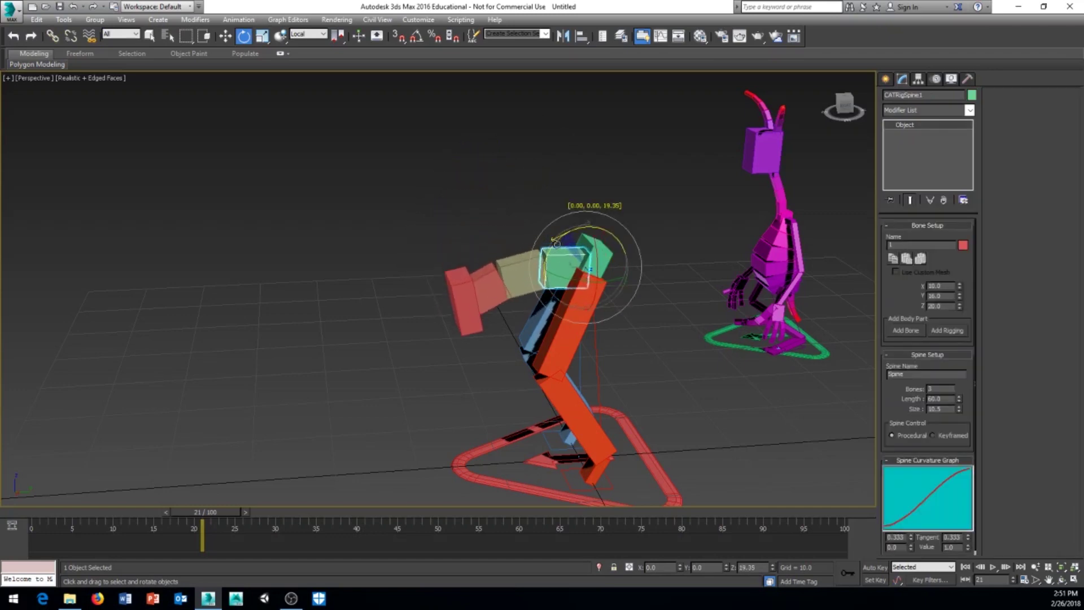
pyautogui.click(491, 285)
pyautogui.moveTo(469, 258); pyautogui.dragTo(497, 214)
pyautogui.click(518, 275)
pyautogui.click(485, 236)
pyautogui.click(462, 221)
pyautogui.click(522, 199)
pyautogui.click(497, 237)
# - Add a tail to the pelvis hub
pyautogui.click(590, 257)
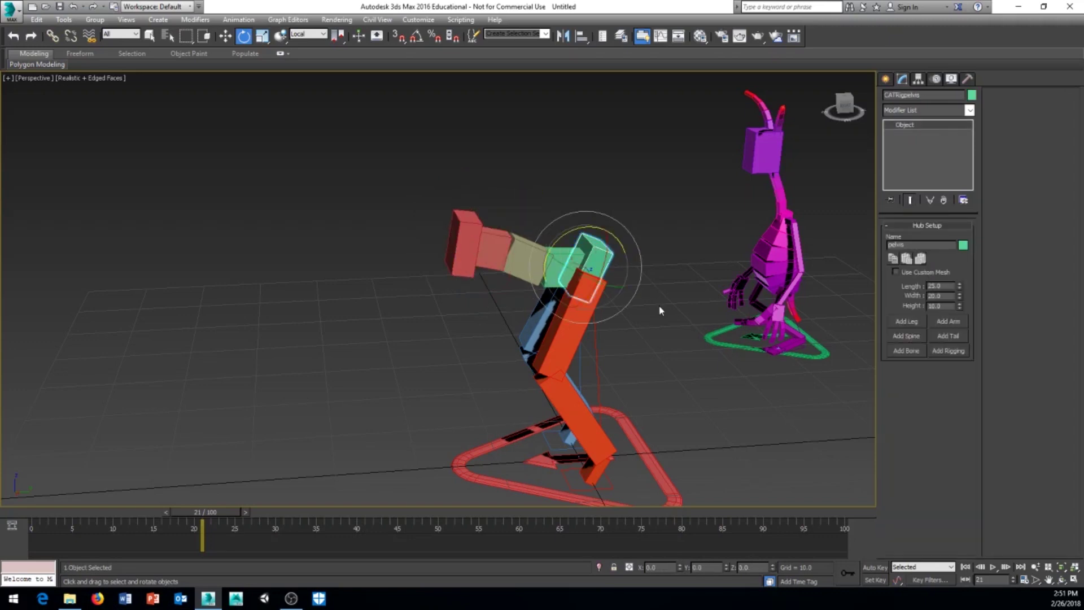
pyautogui.moveTo(690, 414); pyautogui.dragTo(666, 385, button='middle')
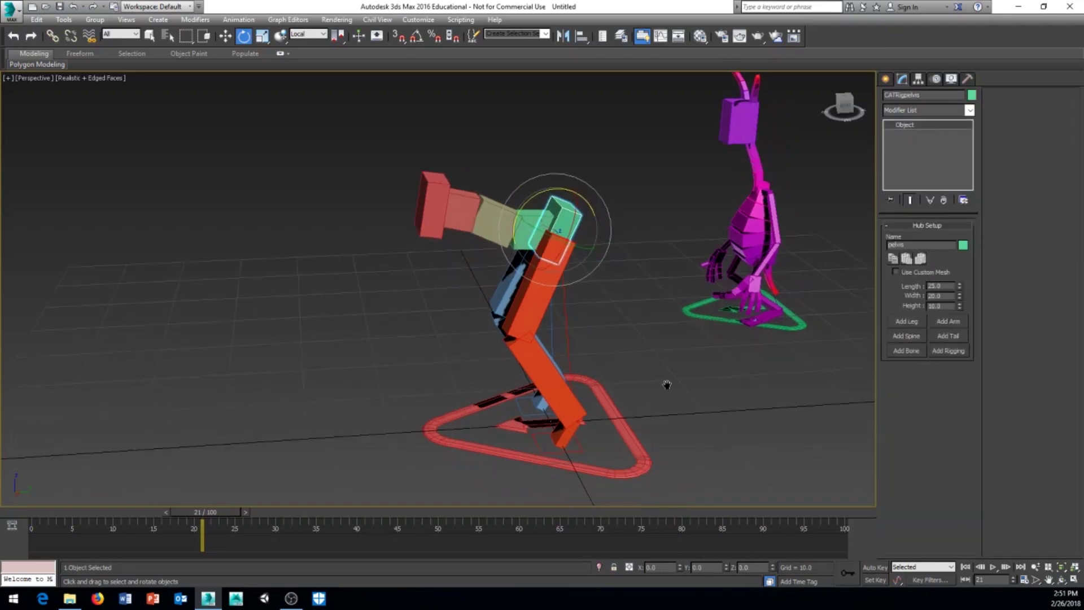
pyautogui.click(951, 339)
pyautogui.moveTo(615, 291); pyautogui.dragTo(598, 324, button='middle')
pyautogui.click(608, 226)
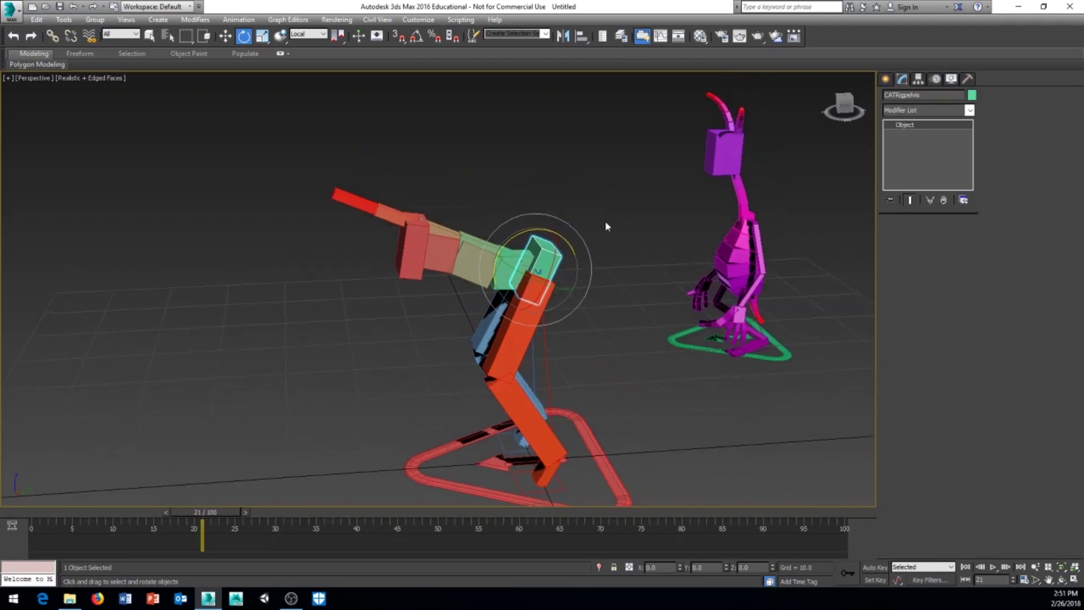
# - Rotate the tail's first bone to point backward, and move its base up against the back of the pelvis
pyautogui.click(502, 250)
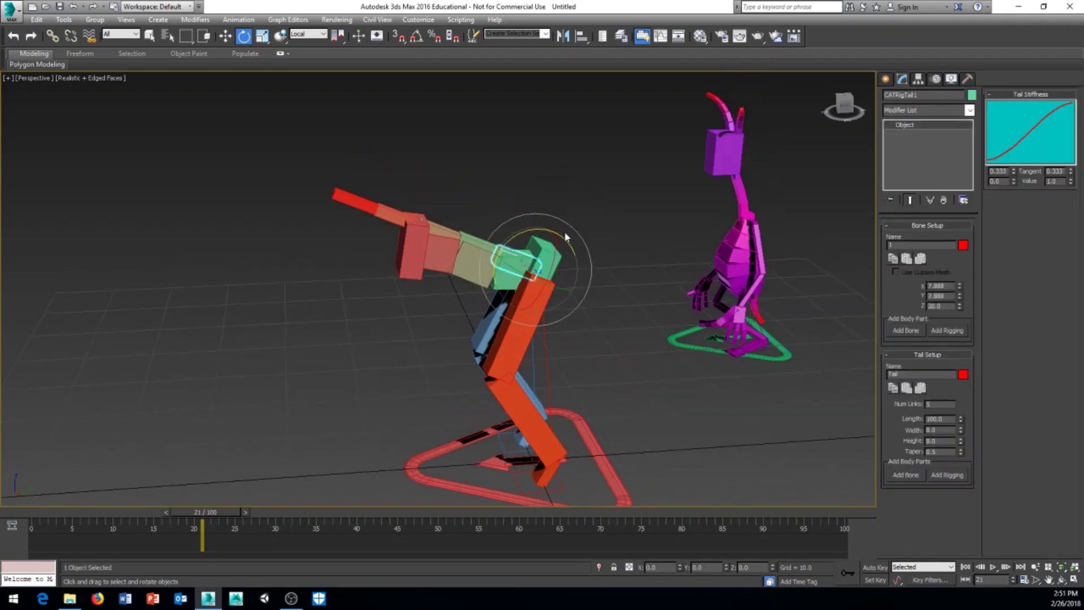
pyautogui.moveTo(535, 232); pyautogui.dragTo(661, 377)
pyautogui.rightClick(662, 377)
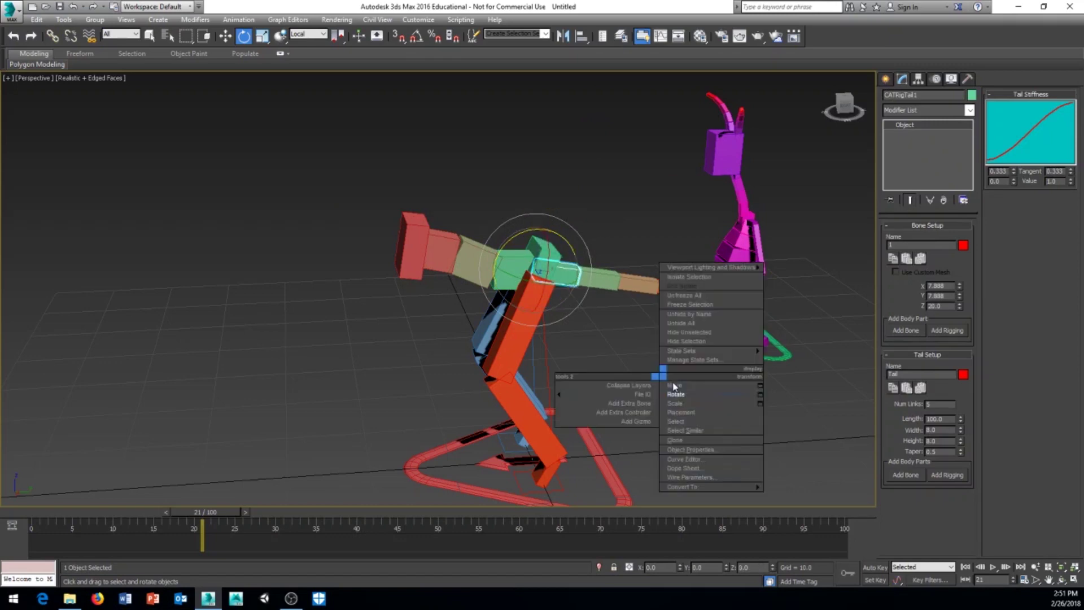
pyautogui.click(705, 388)
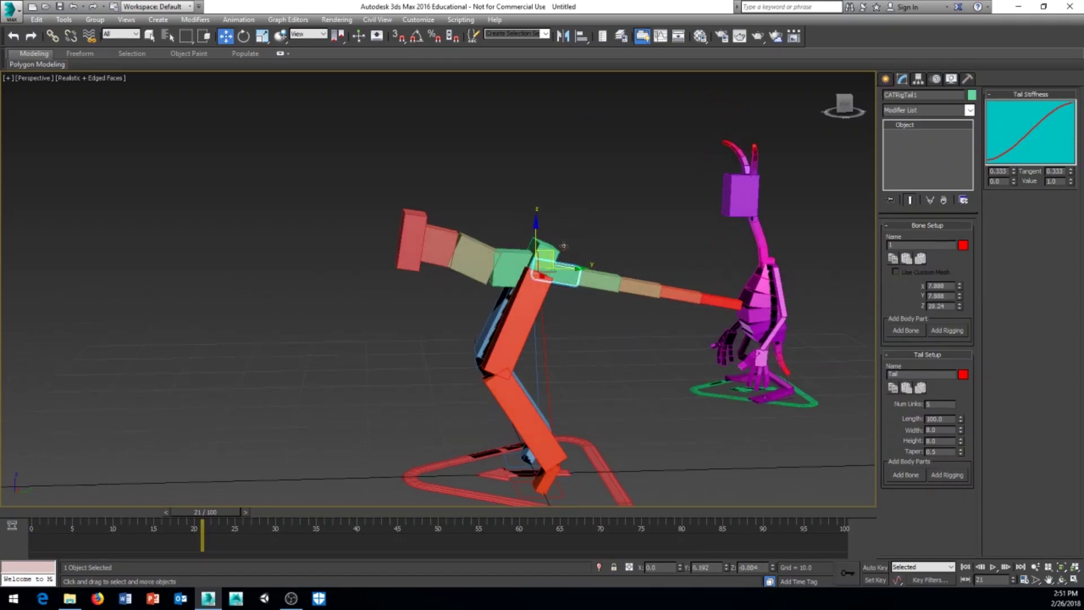
pyautogui.moveTo(563, 246); pyautogui.dragTo(598, 277)
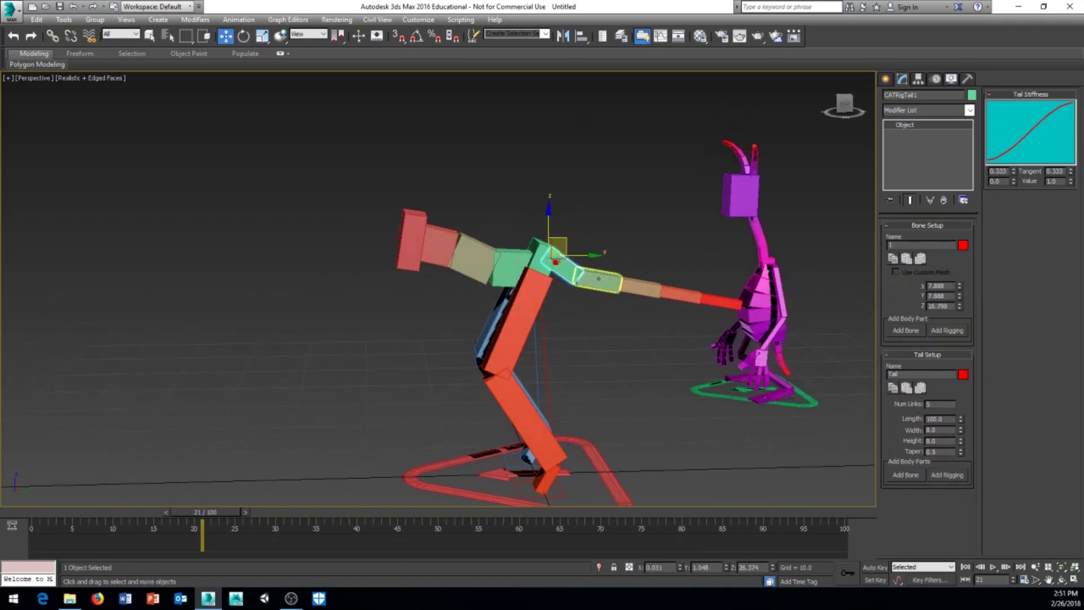
# - Select all five tail bones and rotate them together so the tail curves downward
pyautogui.click(598, 278)
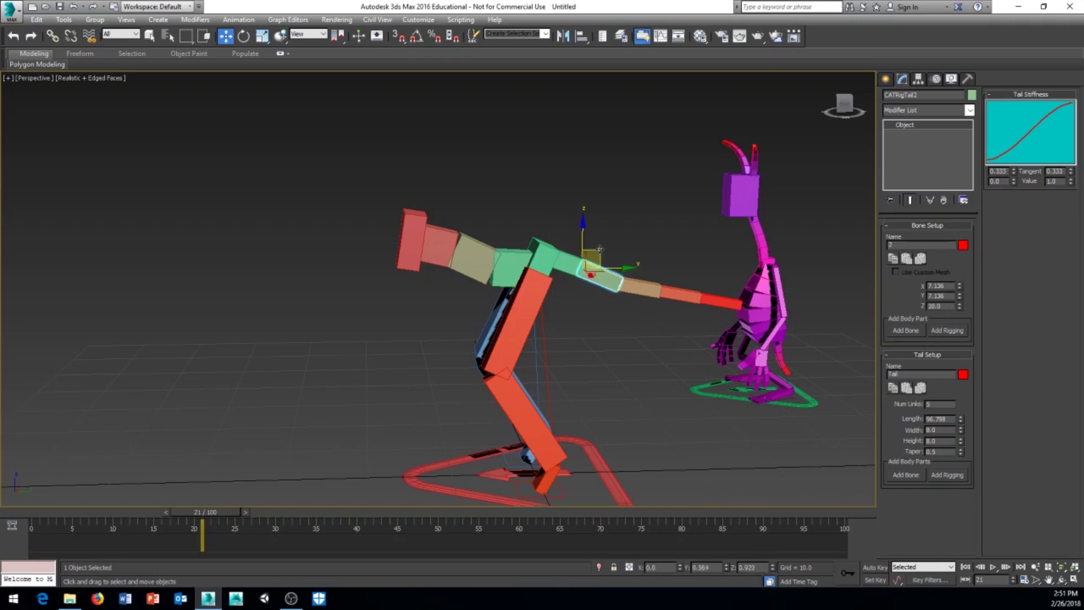
pyautogui.doubleClick(599, 278)
pyautogui.rightClick(616, 201)
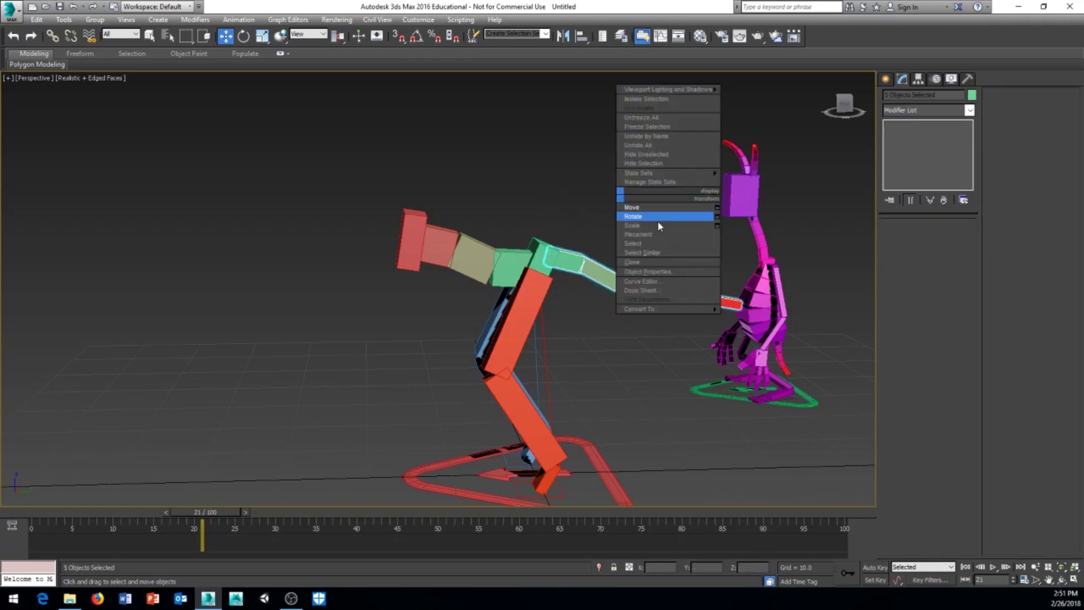
pyautogui.click(663, 216)
pyautogui.moveTo(605, 240); pyautogui.dragTo(630, 344)
pyautogui.click(677, 315)
# - Adjust the tail's curve by slightly rotating individual bones along its upper half
pyautogui.moveTo(658, 323); pyautogui.dragTo(497, 250, button='middle')
pyautogui.keyDown('alt'); pyautogui.moveTo(548, 293); pyautogui.dragTo(582, 279, button='middle'); pyautogui.keyUp('alt')
pyautogui.click(535, 271)
pyautogui.moveTo(553, 220); pyautogui.dragTo(546, 214)
pyautogui.click(558, 308)
pyautogui.moveTo(569, 263); pyautogui.dragTo(572, 268)
pyautogui.moveTo(635, 368); pyautogui.dragTo(637, 346, button='middle')
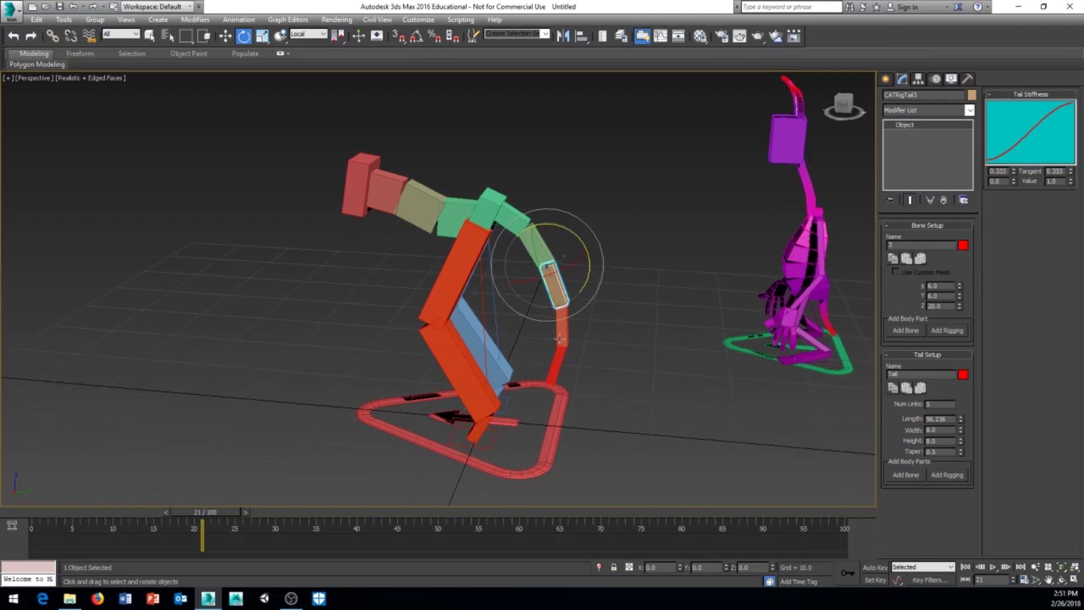
pyautogui.keyDown('alt'); pyautogui.moveTo(630, 380); pyautogui.dragTo(642, 348, button='middle'); pyautogui.keyUp('alt')
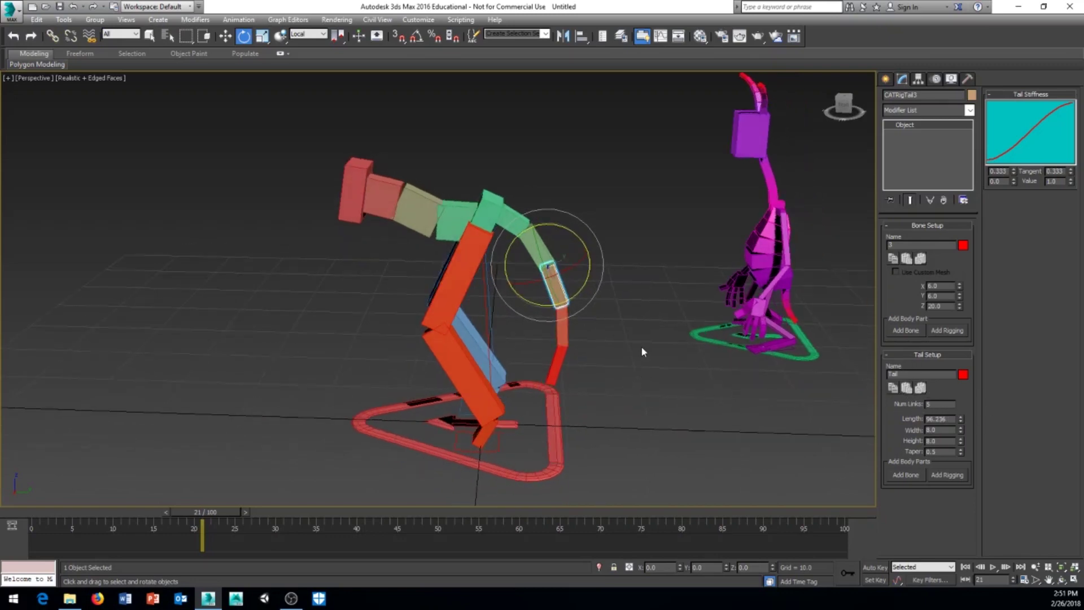
pyautogui.moveTo(562, 386); pyautogui.dragTo(578, 396, button='middle')
pyautogui.keyDown('alt'); pyautogui.moveTo(453, 314); pyautogui.dragTo(468, 310, button='middle'); pyautogui.keyUp('alt')
pyautogui.moveTo(469, 310); pyautogui.dragTo(524, 322, button='middle')
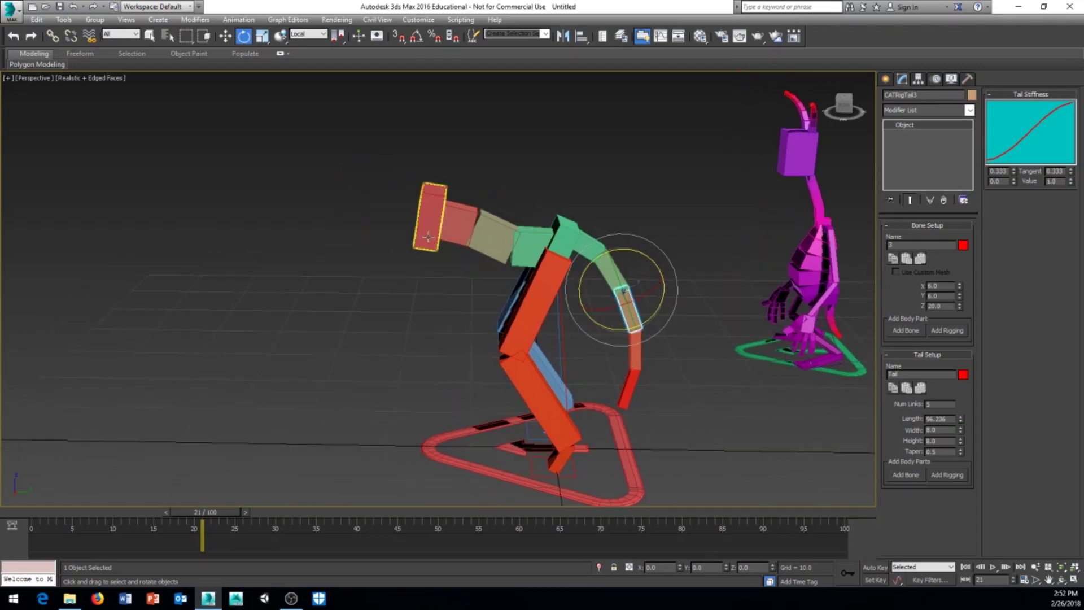
# - Rotate the middle spine bone down to level the spine, and turn the front hub about 12 degrees
pyautogui.click(429, 218)
pyautogui.keyDown('alt'); pyautogui.moveTo(448, 310); pyautogui.dragTo(476, 310, button='middle'); pyautogui.keyUp('alt')
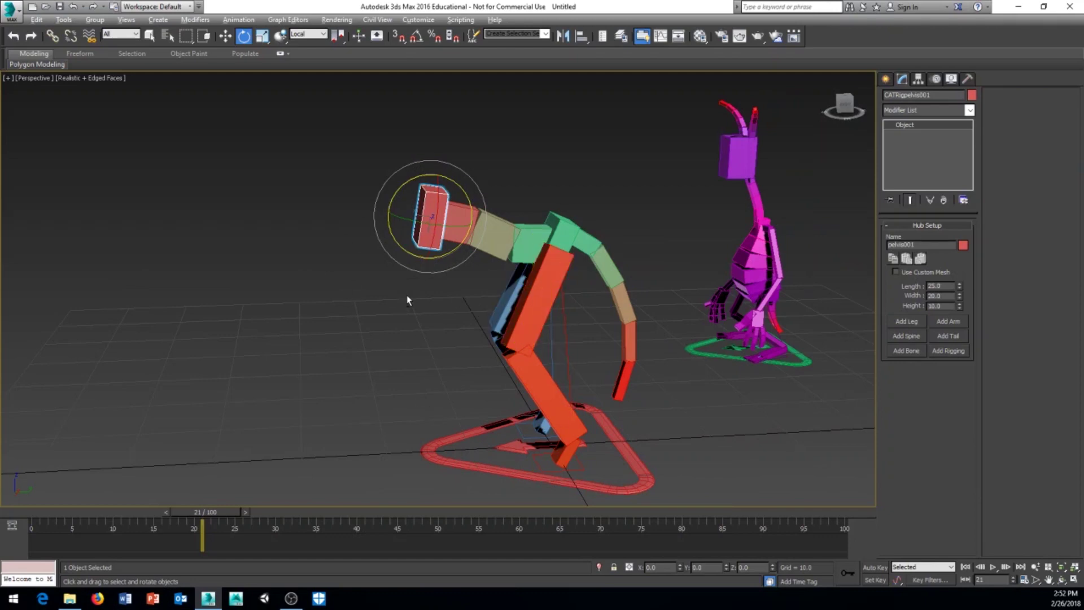
pyautogui.keyDown('alt'); pyautogui.moveTo(408, 300); pyautogui.dragTo(415, 294, button='middle'); pyautogui.keyUp('alt')
pyautogui.click(491, 234)
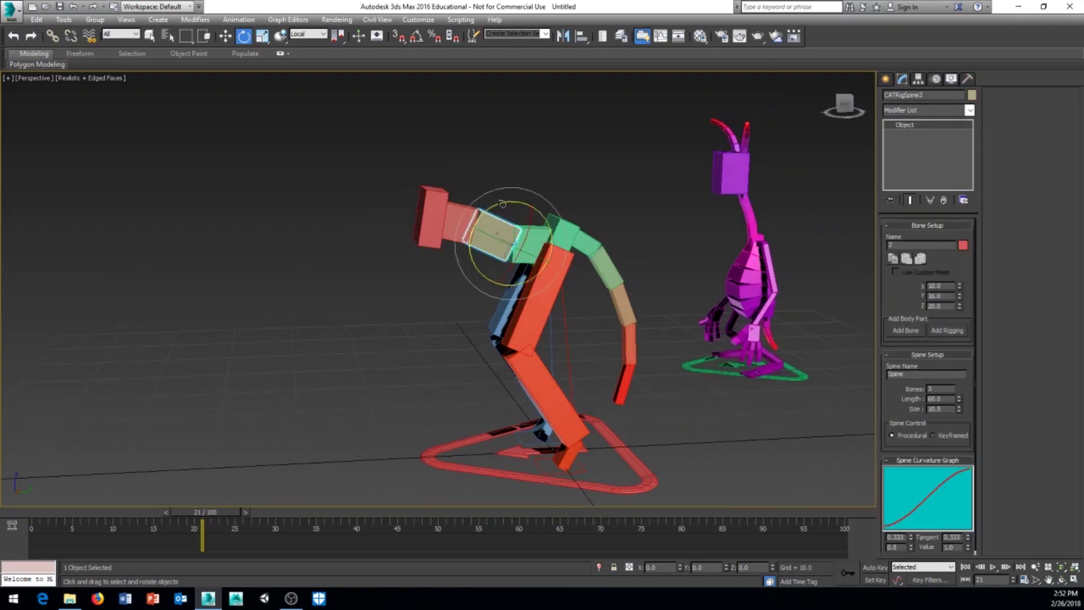
pyautogui.moveTo(502, 203); pyautogui.dragTo(386, 215)
pyautogui.click(420, 233)
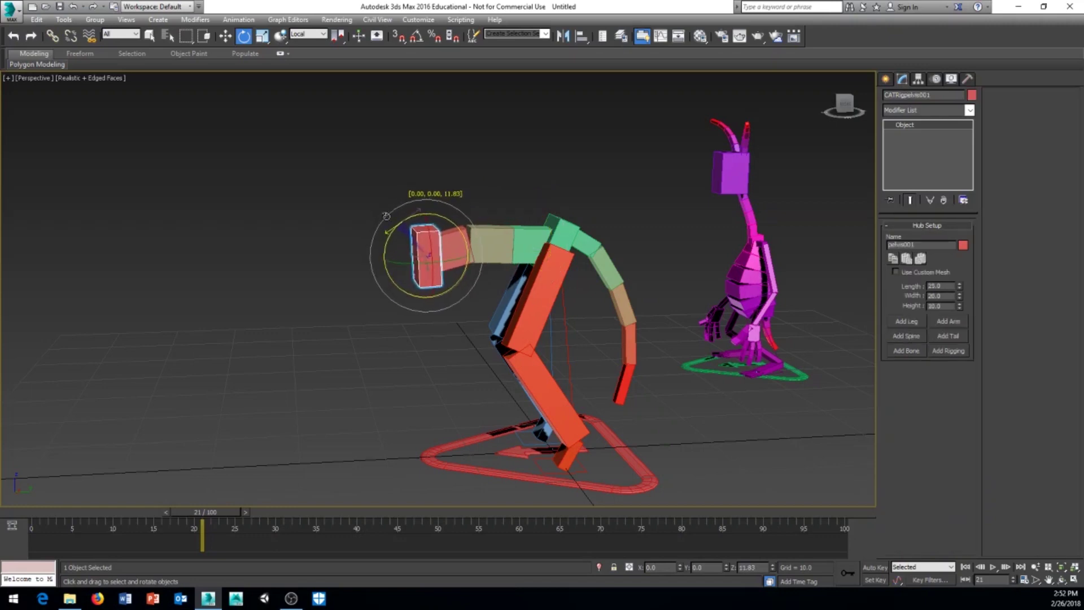
# - Add two legs to the front hub at the end of the spine
pyautogui.click(909, 321)
pyautogui.click(909, 321)
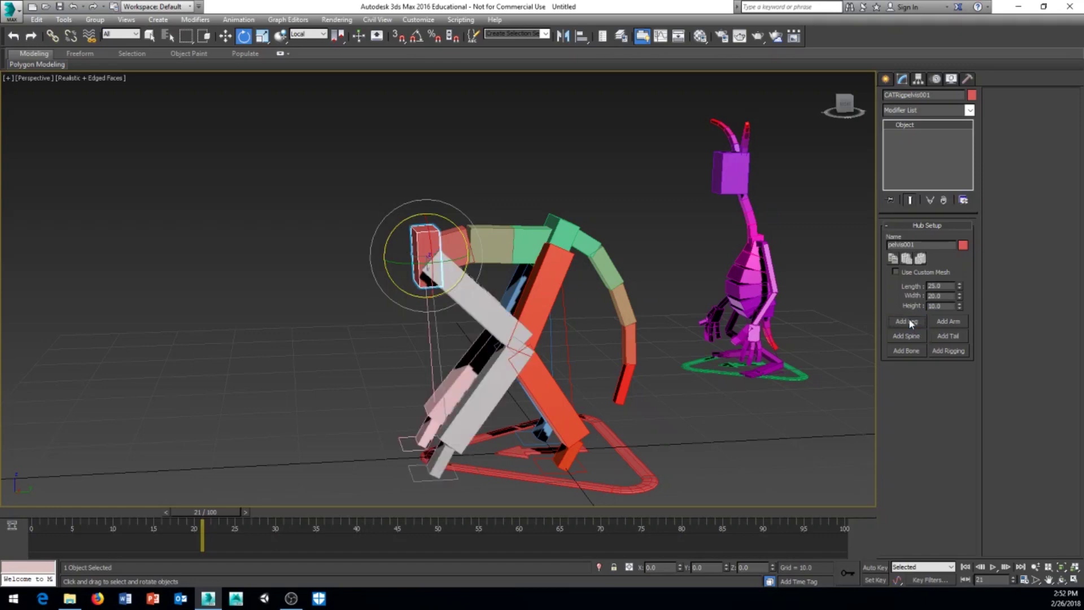
pyautogui.moveTo(518, 408)
pyautogui.keyDown('alt'); pyautogui.mouseDown(button='middle')
pyautogui.moveTo(629, 416)
pyautogui.moveTo(517, 412)
pyautogui.mouseUp(button='middle'); pyautogui.keyUp('alt')
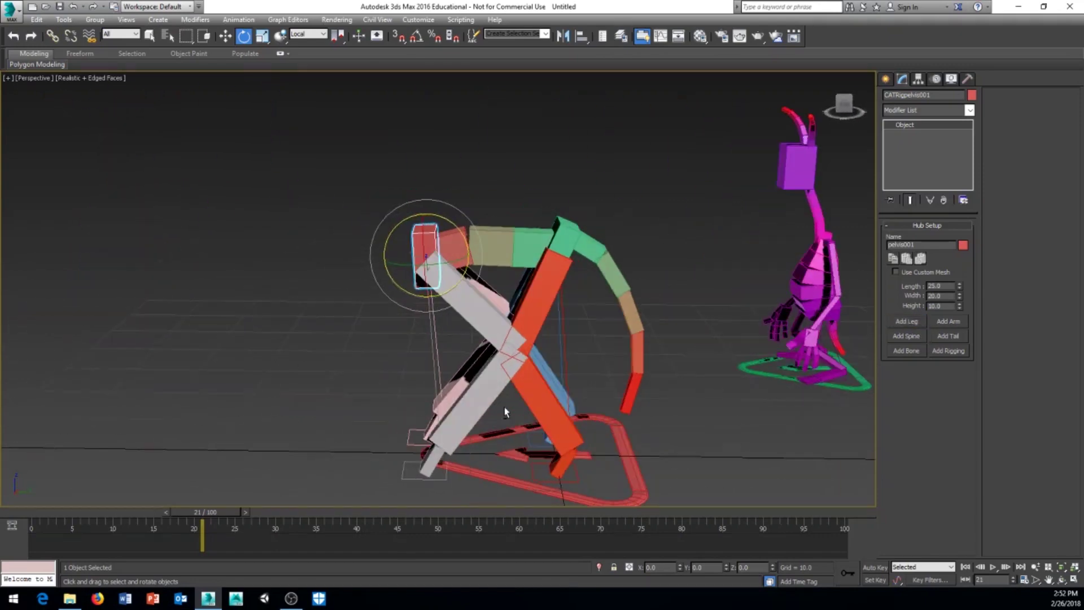
pyautogui.click(492, 324)
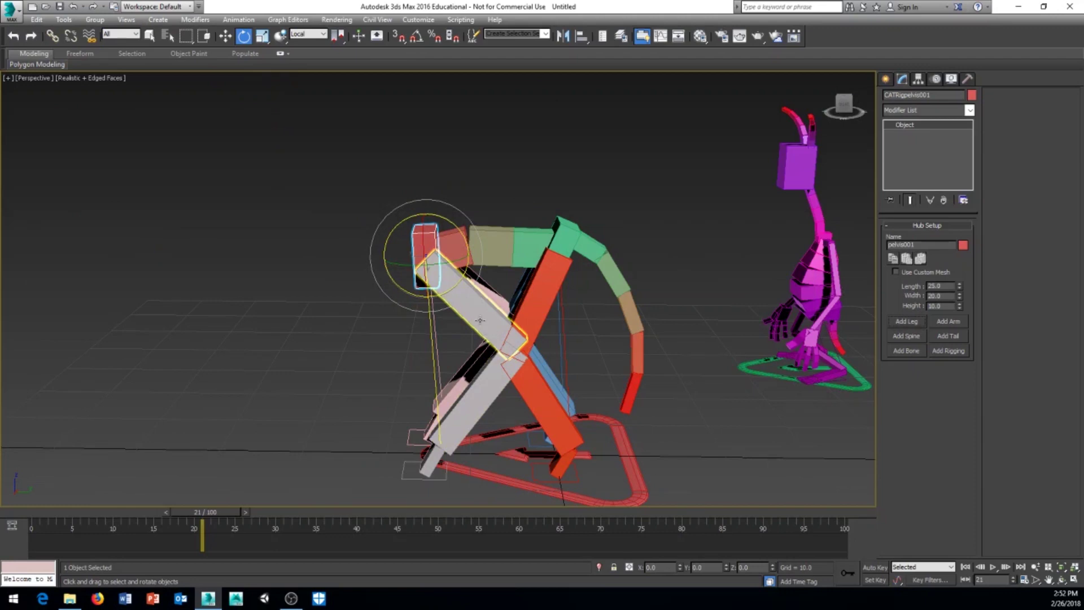
# - Scale the front left leg's upper bone down to about 42 units long and its lower bone to about 47 units
pyautogui.click(480, 320)
pyautogui.moveTo(479, 320); pyautogui.dragTo(485, 334, button='middle')
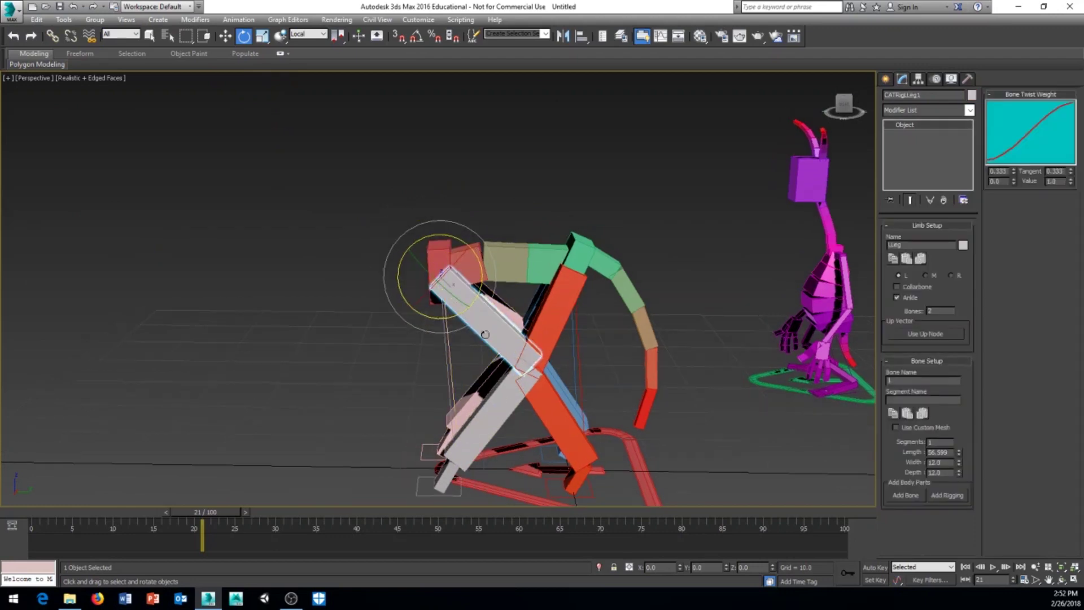
pyautogui.rightClick(502, 186)
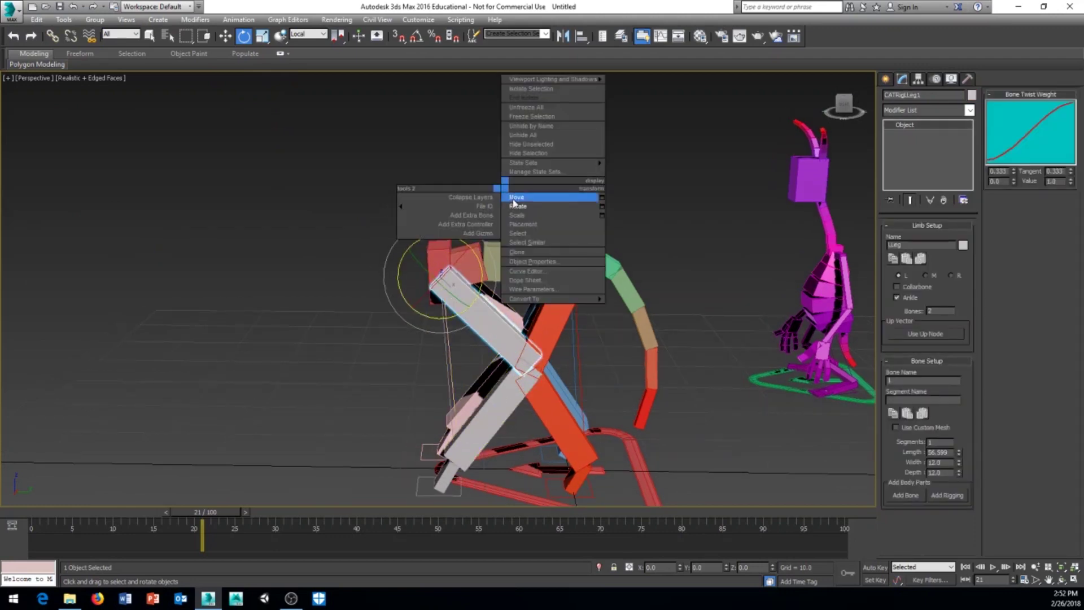
pyautogui.click(520, 215)
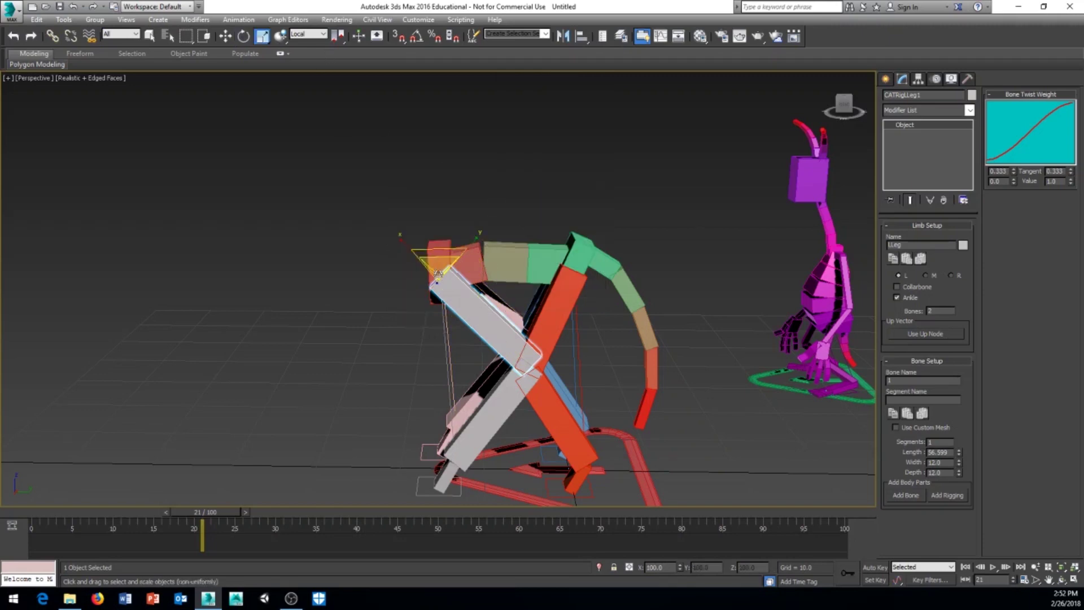
pyautogui.moveTo(406, 243); pyautogui.dragTo(409, 254)
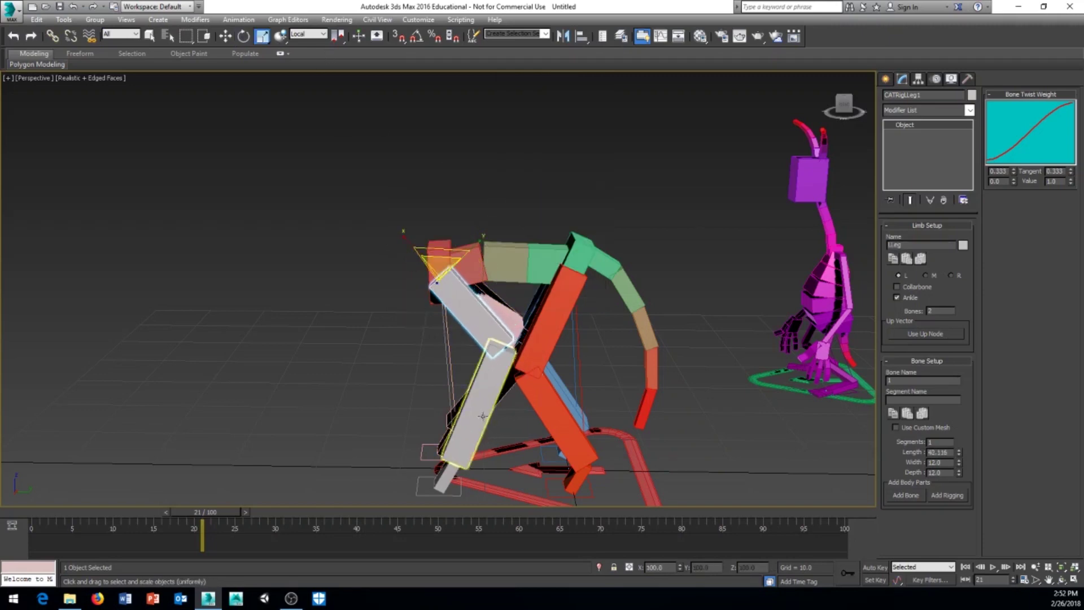
pyautogui.click(500, 346)
pyautogui.moveTo(526, 309); pyautogui.dragTo(418, 375)
pyautogui.keyDown('alt'); pyautogui.moveTo(419, 374); pyautogui.dragTo(535, 331, button='middle'); pyautogui.keyUp('alt')
# - Move the front left upper leg bone outward along X so it sits beside the front hub
pyautogui.click(491, 301)
pyautogui.keyDown('alt'); pyautogui.moveTo(523, 293); pyautogui.dragTo(577, 305, button='middle'); pyautogui.keyUp('alt')
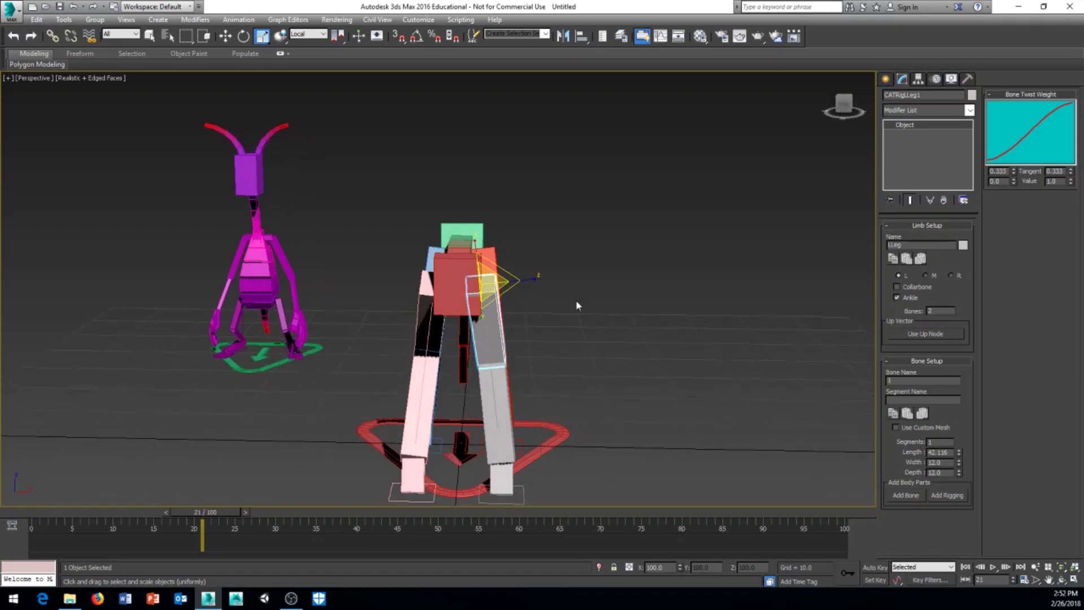
pyautogui.rightClick(576, 304)
pyautogui.click(595, 313)
pyautogui.moveTo(520, 284); pyautogui.dragTo(532, 284)
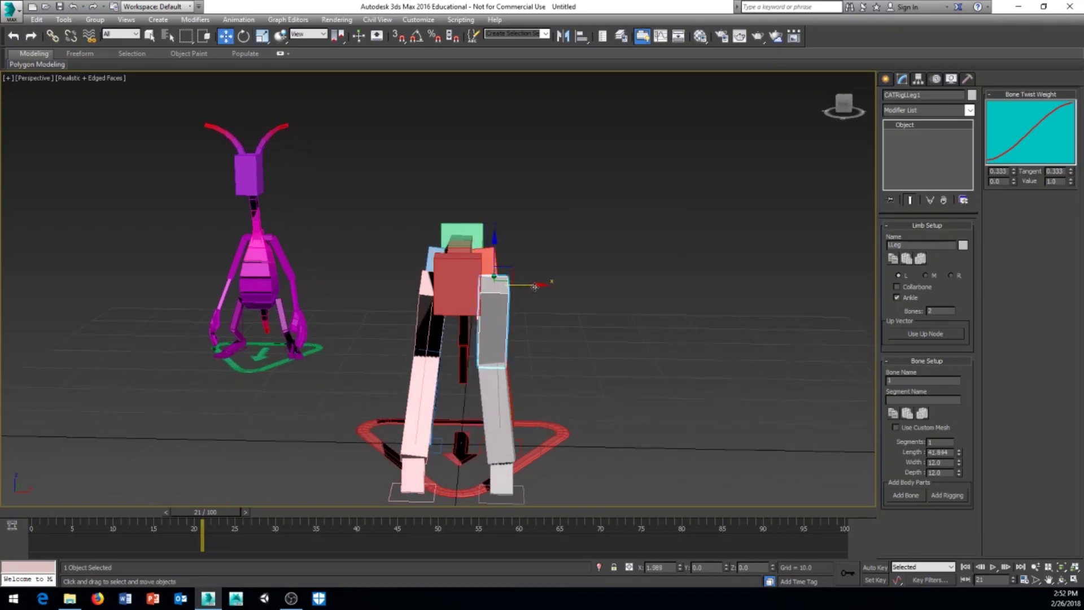
# - Move the front left lower leg bone slightly outward along X to line it up with the upper bone
pyautogui.click(510, 388)
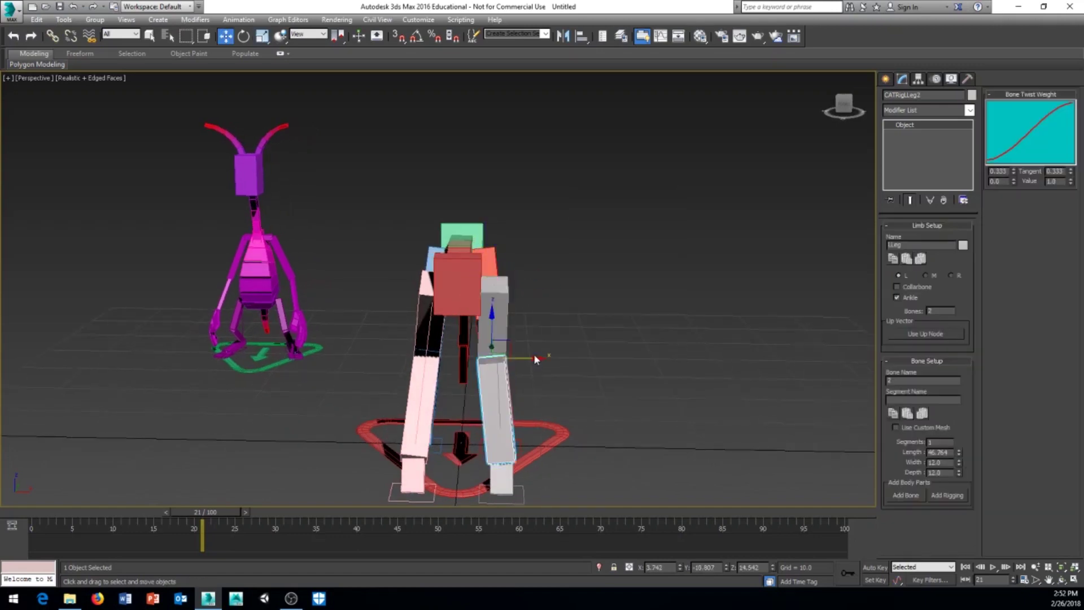
pyautogui.click(539, 356)
pyautogui.click(489, 395)
pyautogui.moveTo(528, 360); pyautogui.dragTo(536, 367)
pyautogui.moveTo(605, 386)
pyautogui.keyDown('alt'); pyautogui.mouseDown(button='middle')
pyautogui.moveTo(563, 385)
pyautogui.moveTo(609, 391)
pyautogui.mouseUp(button='middle'); pyautogui.keyUp('alt')
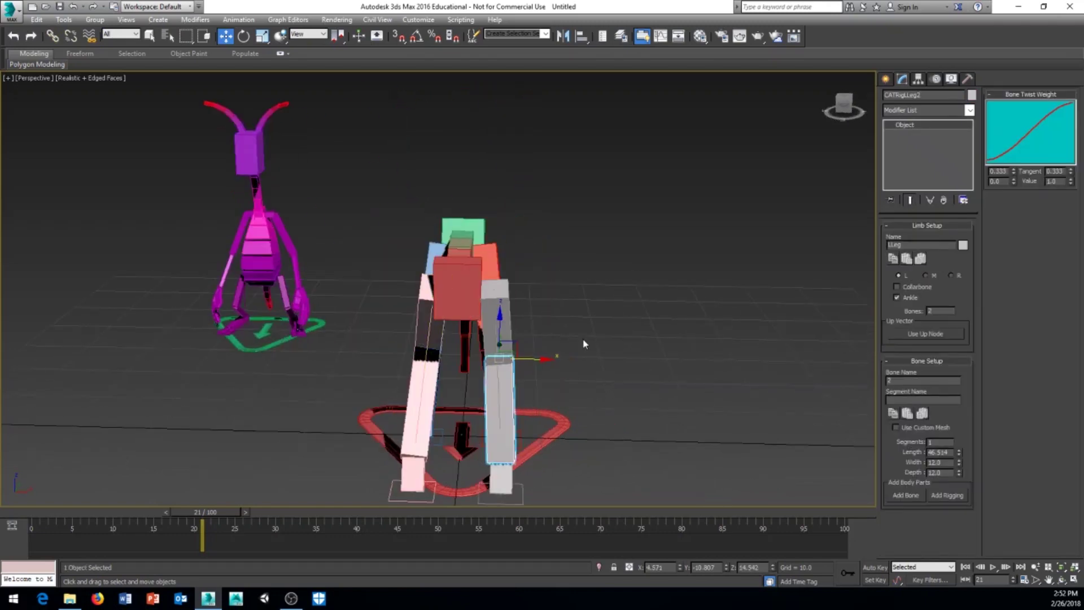
# - Copy the front left upper leg bone's settings and paste them mirrored onto the front right upper leg bone
pyautogui.click(511, 300)
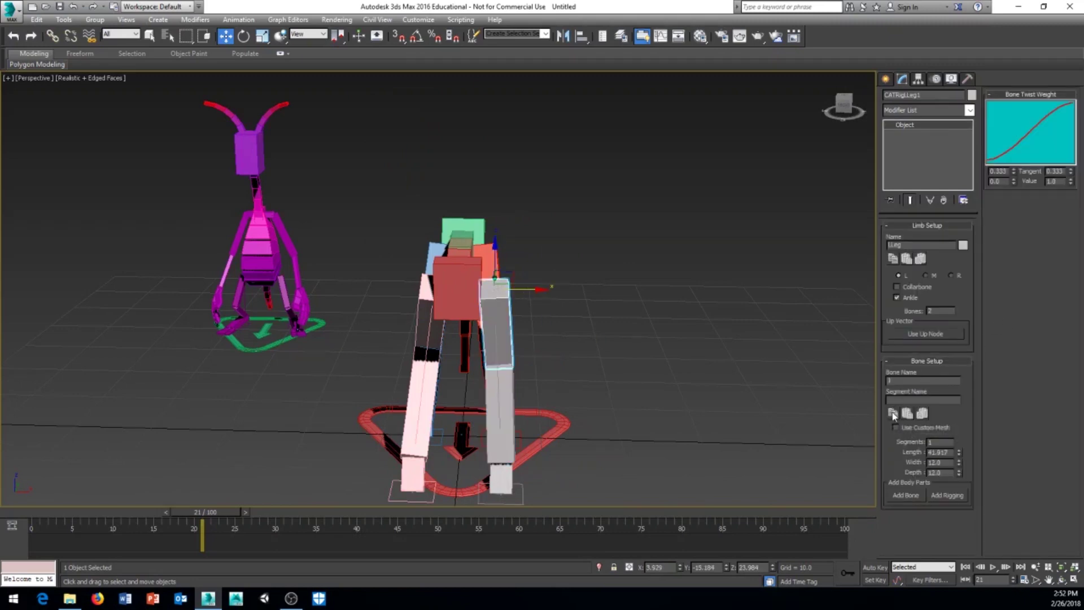
pyautogui.click(892, 414)
pyautogui.click(432, 302)
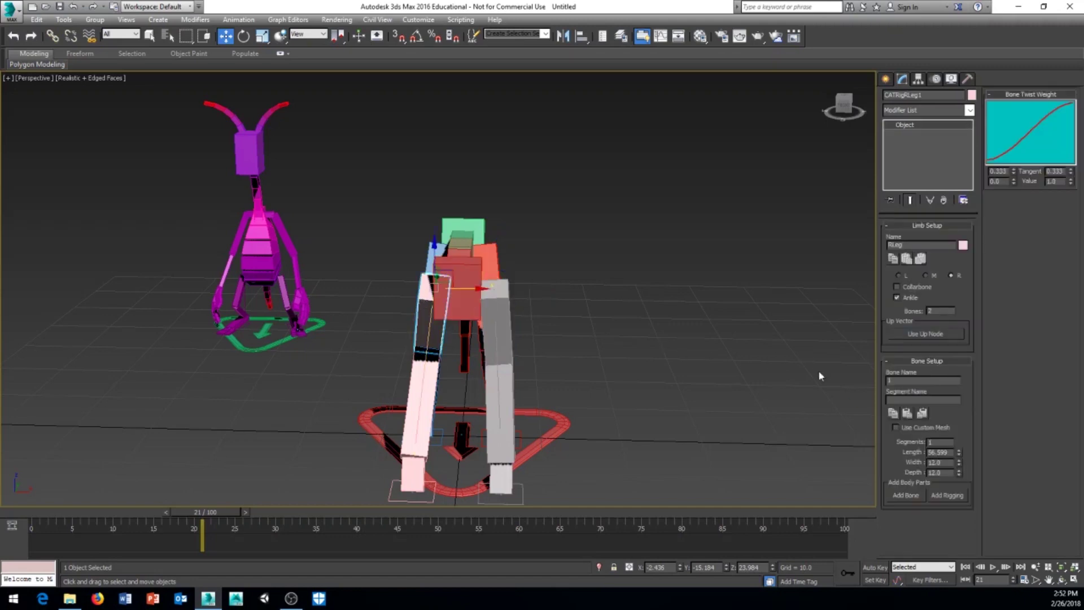
pyautogui.click(922, 413)
pyautogui.moveTo(646, 348); pyautogui.dragTo(652, 325, button='middle')
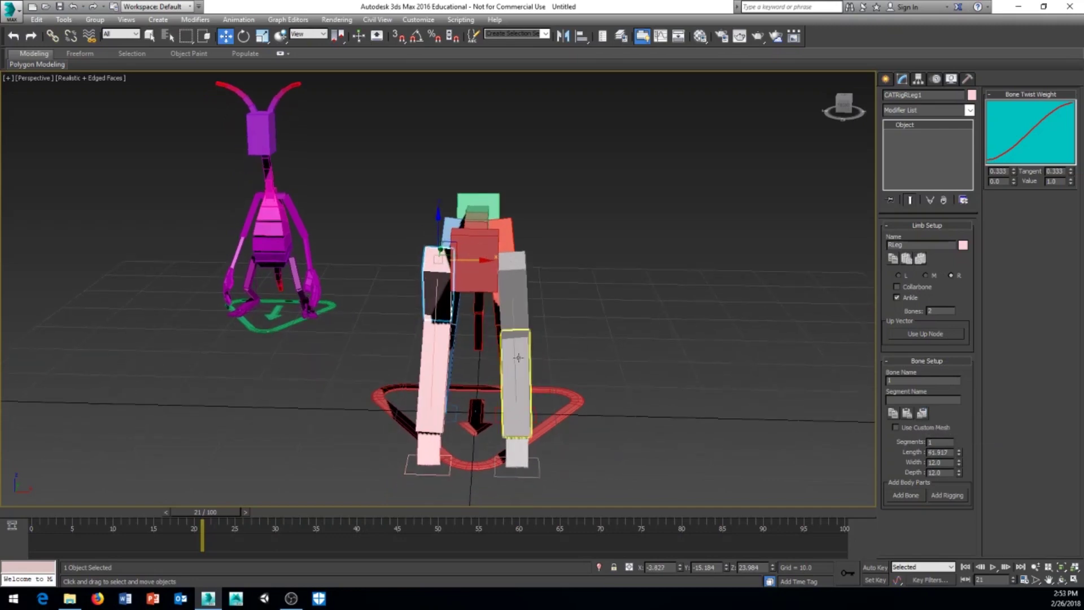
# - Copy the front left lower leg bone's settings and paste them mirrored onto the front right lower leg bone
pyautogui.click(518, 357)
pyautogui.click(434, 367)
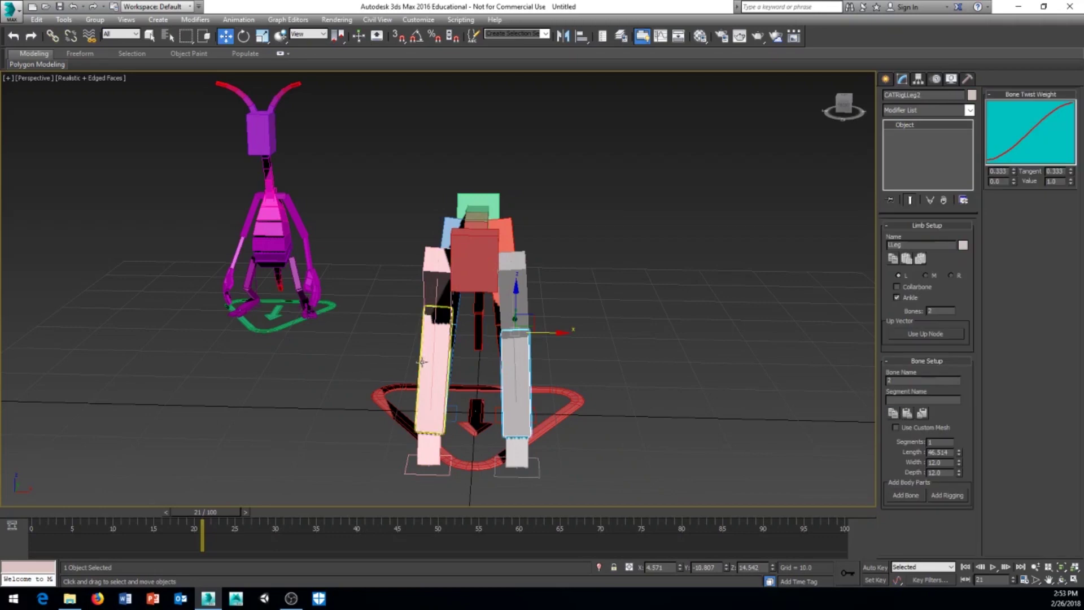
pyautogui.click(923, 413)
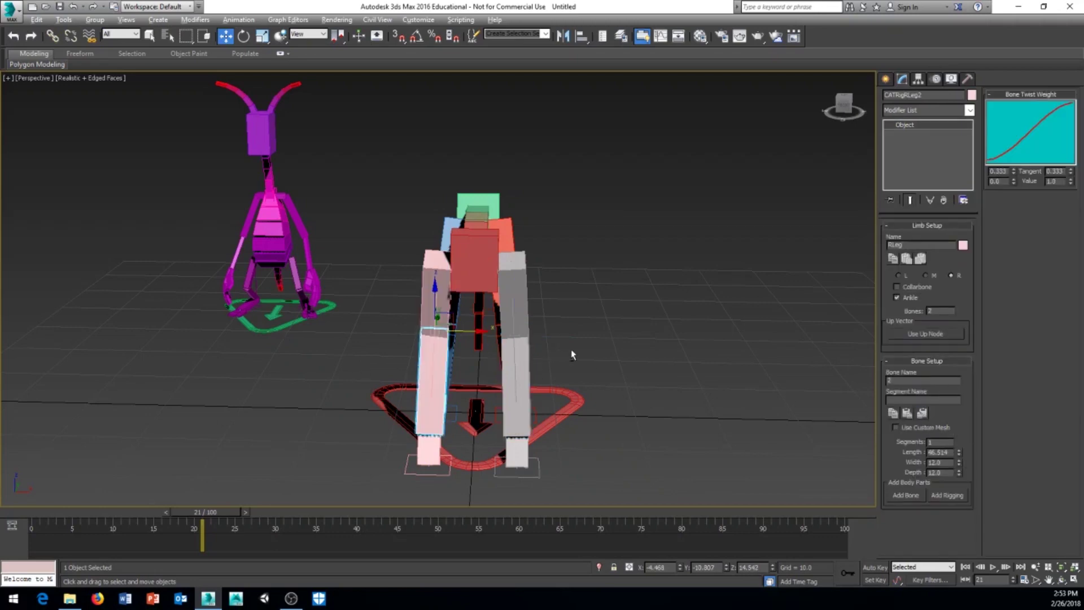
# - Give the front left ankle three digits
pyautogui.keyDown('alt'); pyautogui.moveTo(572, 354); pyautogui.dragTo(455, 370, button='middle'); pyautogui.keyUp('alt')
pyautogui.scroll(5, 480, 417)
pyautogui.moveTo(494, 253); pyautogui.dragTo(514, 360, button='middle')
pyautogui.moveTo(476, 468); pyautogui.dragTo(516, 353, button='middle')
pyautogui.click(519, 352)
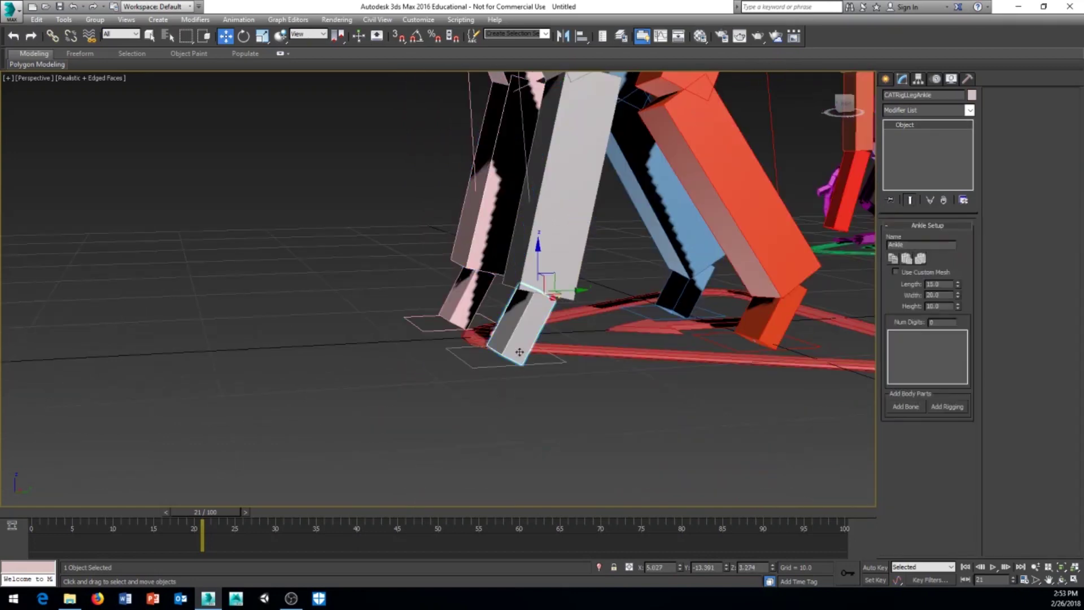
pyautogui.moveTo(542, 382); pyautogui.dragTo(508, 442, button='middle')
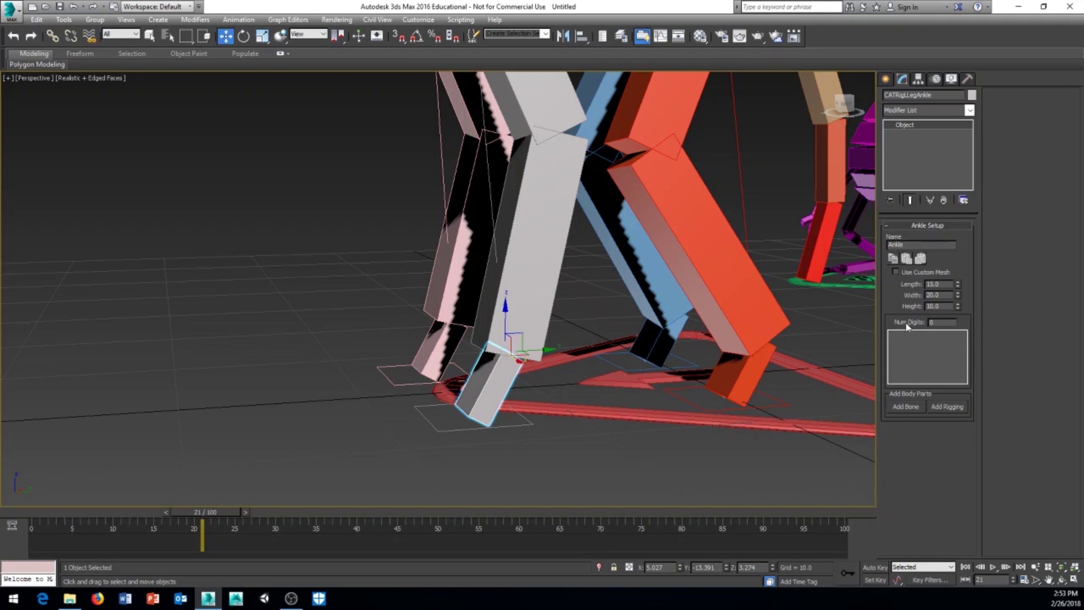
pyautogui.keyDown('alt'); pyautogui.moveTo(582, 411); pyautogui.dragTo(584, 414, button='middle'); pyautogui.keyUp('alt')
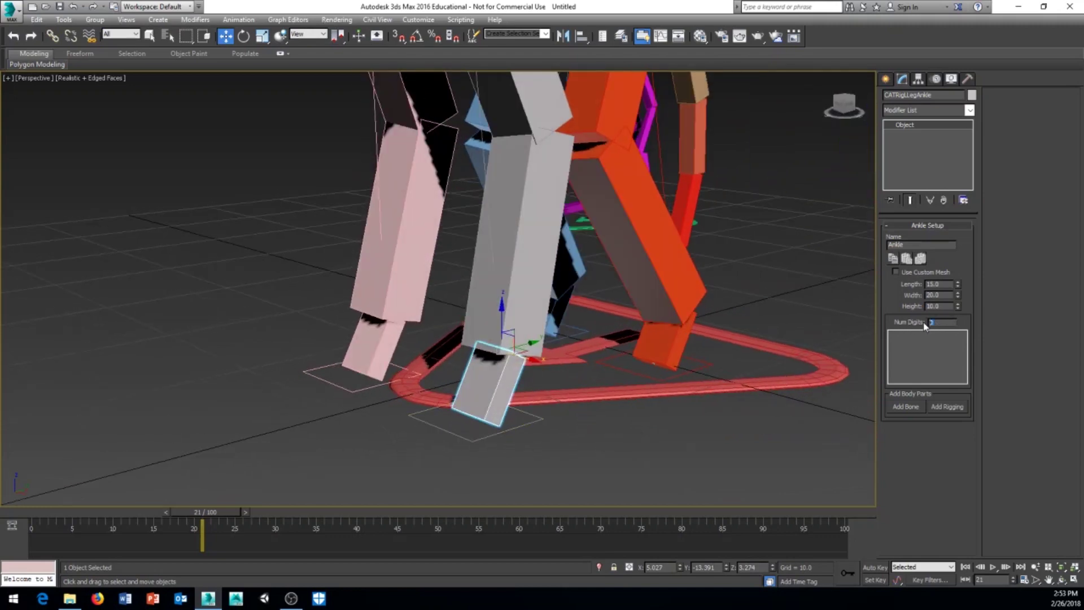
pyautogui.press('Return')
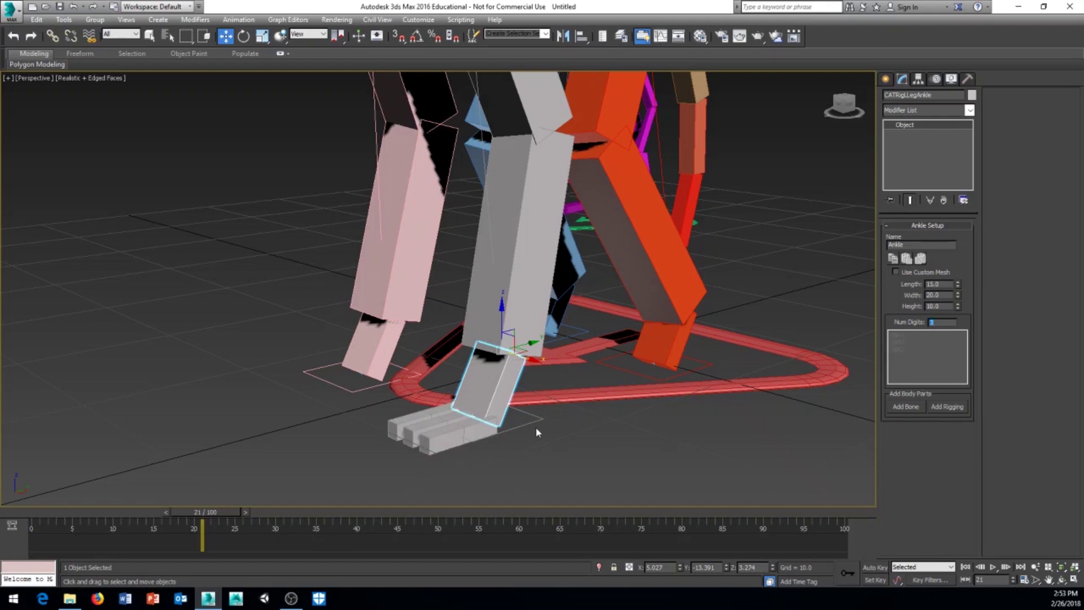
# - Try one and three bones for the front left foot's outer toe, and restore its bone count to 2
pyautogui.scroll(8, 536, 429)
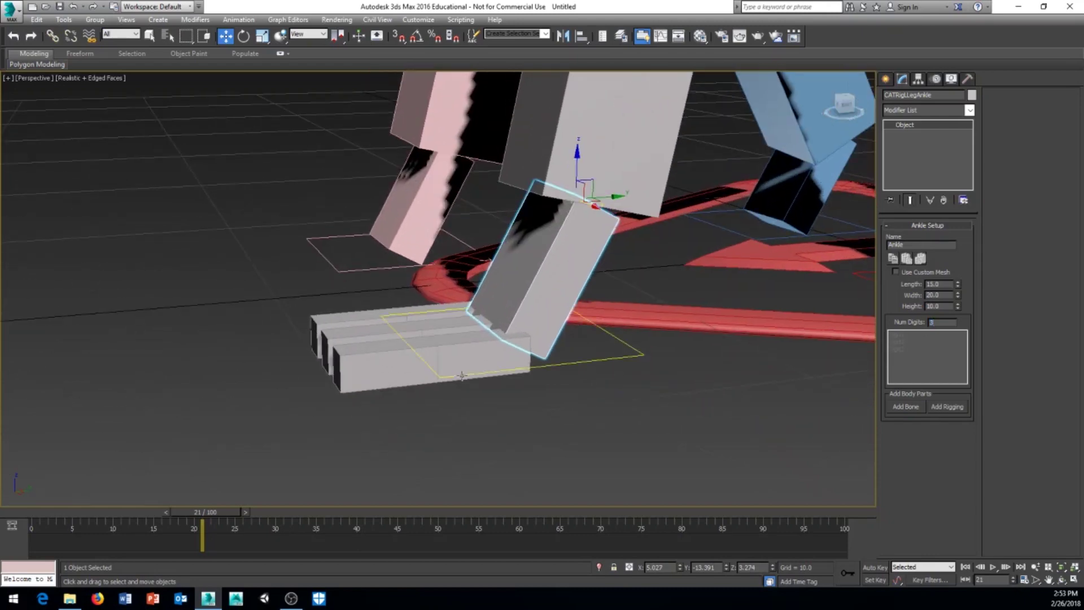
pyautogui.keyDown('alt'); pyautogui.moveTo(462, 375); pyautogui.dragTo(446, 362, button='middle'); pyautogui.keyUp('alt')
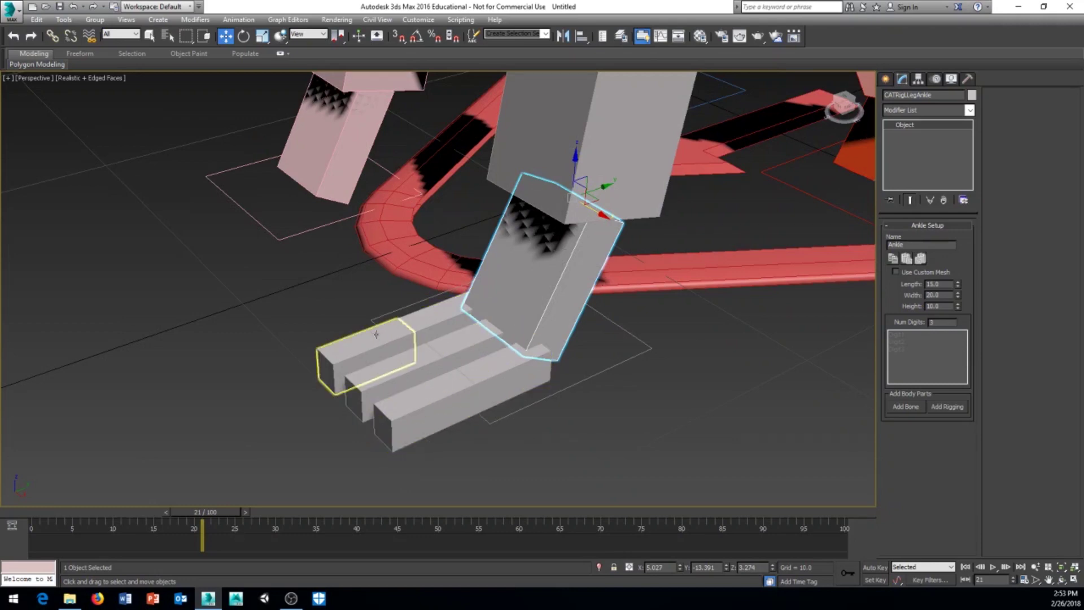
pyautogui.click(489, 376)
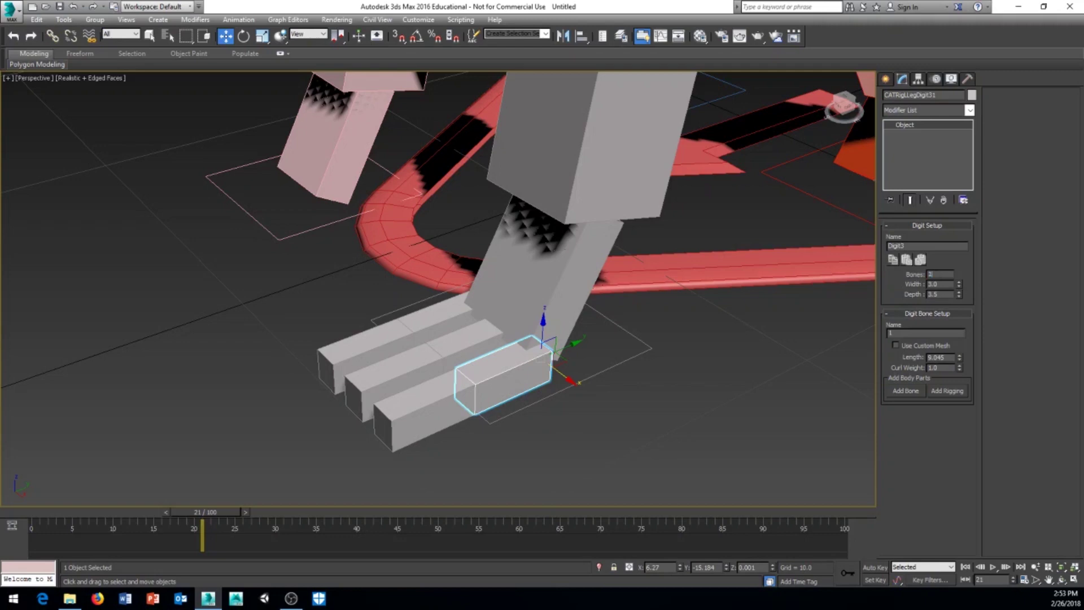
pyautogui.press('Return')
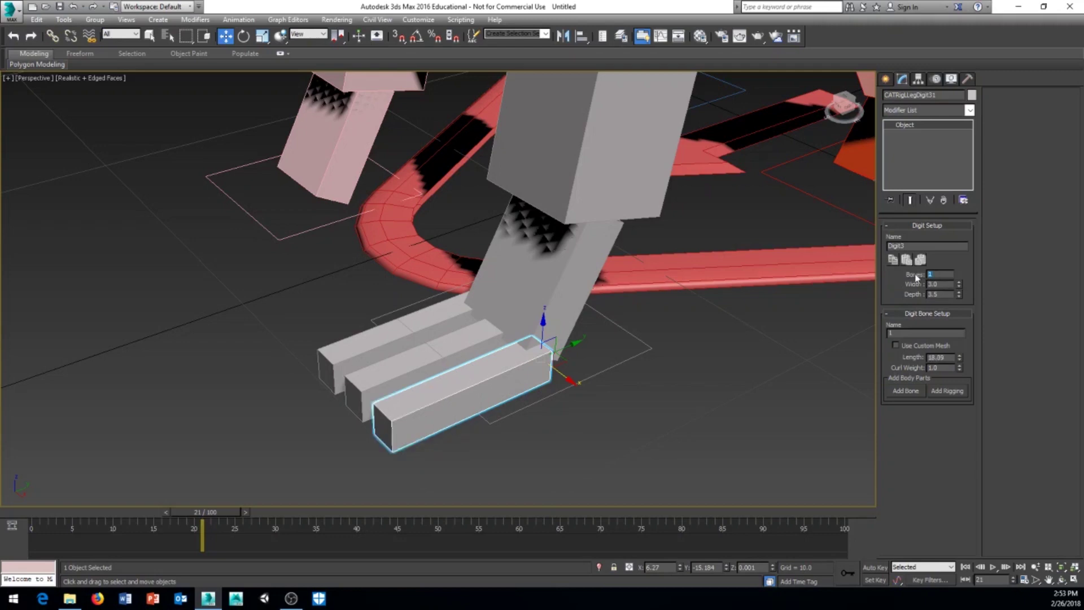
pyautogui.write('3')
pyautogui.press('Return')
pyautogui.keyDown('alt'); pyautogui.moveTo(481, 425); pyautogui.dragTo(547, 421, button='middle'); pyautogui.keyUp('alt')
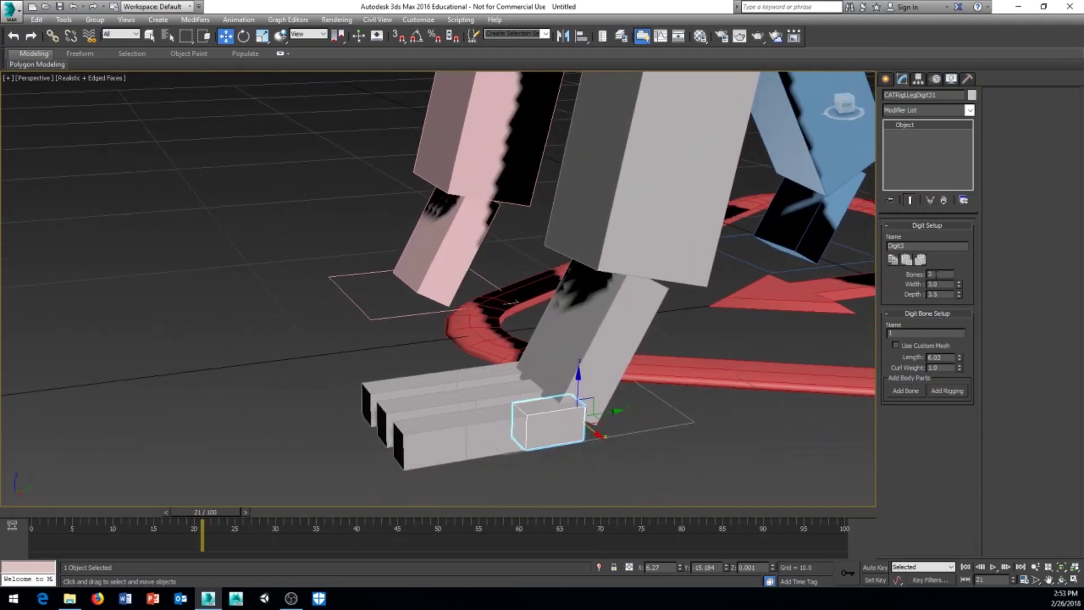
pyautogui.write('2')
pyautogui.press('Return')
# - Select the base bones of all three front left toes and rotate them together so the toes tilt upward
pyautogui.keyDown('alt'); pyautogui.moveTo(555, 473); pyautogui.dragTo(529, 432, button='middle'); pyautogui.keyUp('alt')
pyautogui.keyDown('ctrl'); pyautogui.click(525, 348); pyautogui.keyUp('ctrl')
pyautogui.keyDown('ctrl'); pyautogui.click(505, 326); pyautogui.keyUp('ctrl')
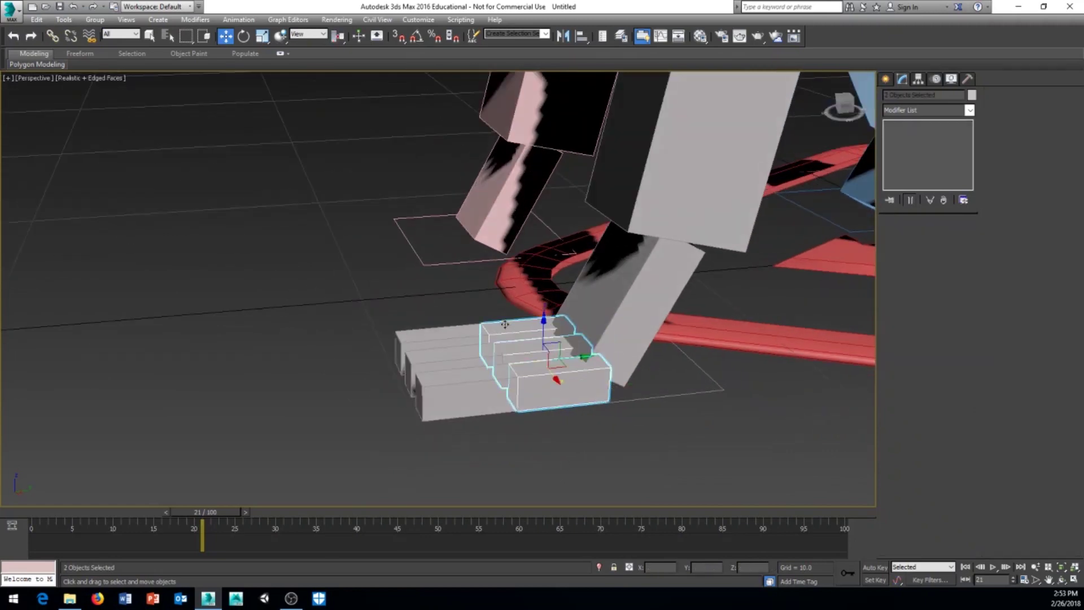
pyautogui.rightClick(466, 285)
pyautogui.click(480, 306)
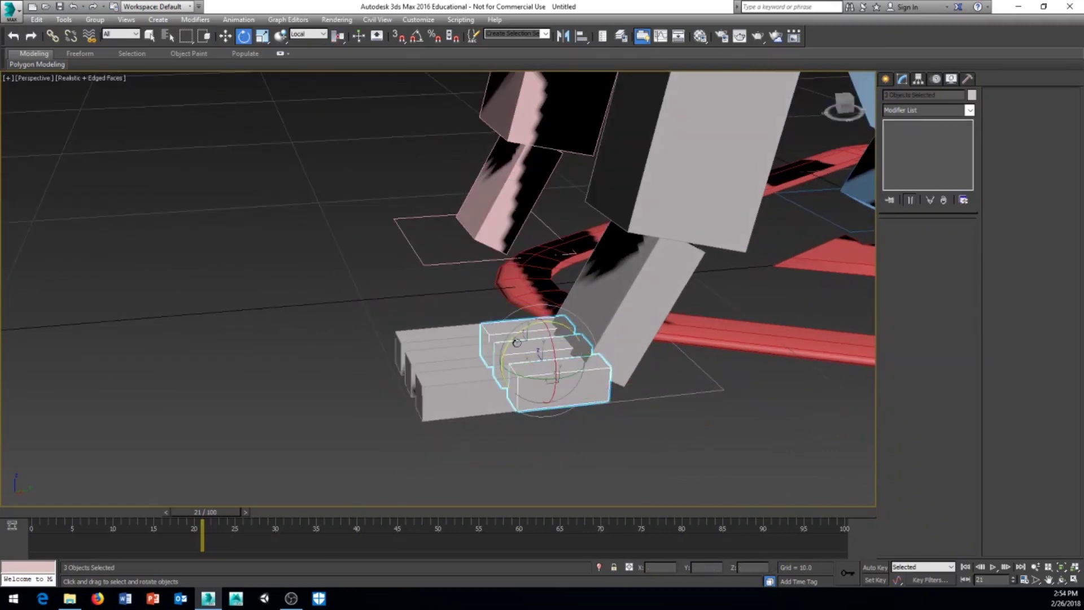
pyautogui.moveTo(516, 343); pyautogui.dragTo(516, 307)
# - Select the tip bones of the three front left toes and rotate them together to bend downward
pyautogui.click(465, 328)
pyautogui.keyDown('alt'); pyautogui.moveTo(465, 328); pyautogui.dragTo(446, 342, button='middle'); pyautogui.keyUp('alt')
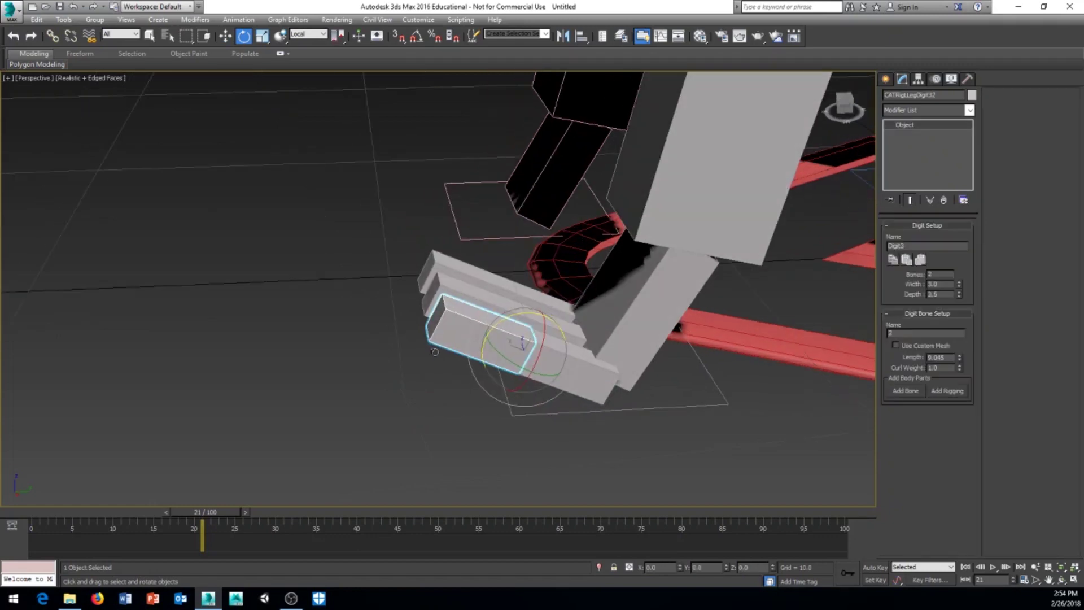
pyautogui.doubleClick(433, 263)
pyautogui.moveTo(456, 303); pyautogui.dragTo(412, 359)
pyautogui.keyDown('alt'); pyautogui.moveTo(412, 359); pyautogui.dragTo(586, 386, button='middle'); pyautogui.keyUp('alt')
# - Rotate the base bones of the front left foot's two outer toes away from the middle toe to splay them
pyautogui.click(540, 285)
pyautogui.keyDown('alt'); pyautogui.moveTo(599, 309); pyautogui.dragTo(609, 318, button='middle'); pyautogui.keyUp('alt')
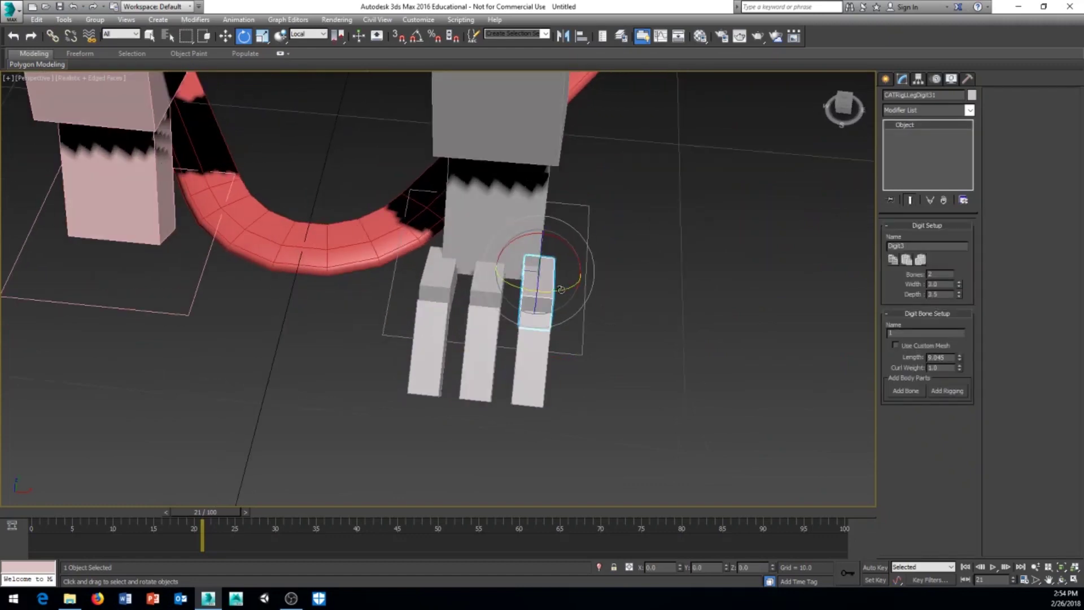
pyautogui.moveTo(561, 289); pyautogui.dragTo(574, 288)
pyautogui.click(434, 281)
pyautogui.moveTo(452, 282); pyautogui.dragTo(447, 278)
pyautogui.keyDown('alt'); pyautogui.moveTo(447, 278); pyautogui.dragTo(536, 248, button='middle'); pyautogui.keyUp('alt')
# - Copy the front left ankle with its toes and paste it mirrored onto the front right ankle
pyautogui.click(535, 247)
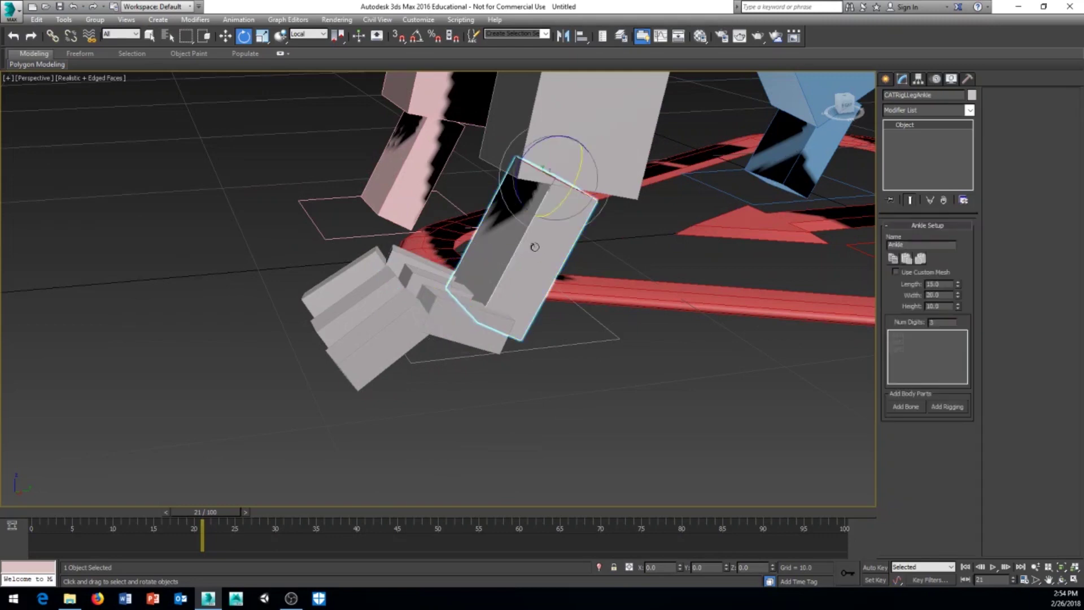
pyautogui.moveTo(596, 354); pyautogui.dragTo(611, 398, button='middle')
pyautogui.click(665, 457)
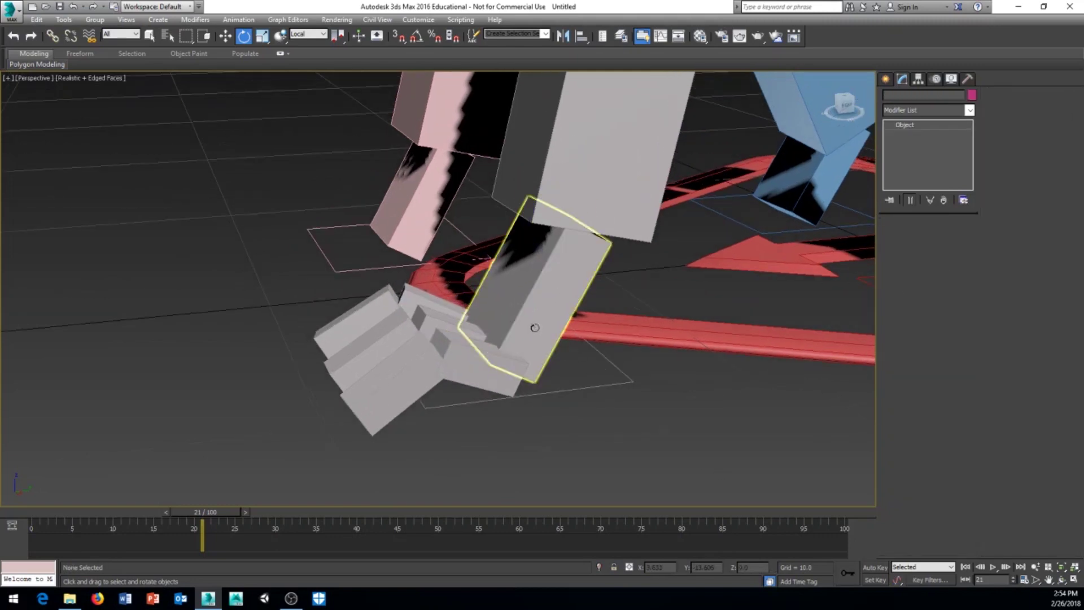
pyautogui.click(535, 327)
pyautogui.scroll(-3, 670, 414)
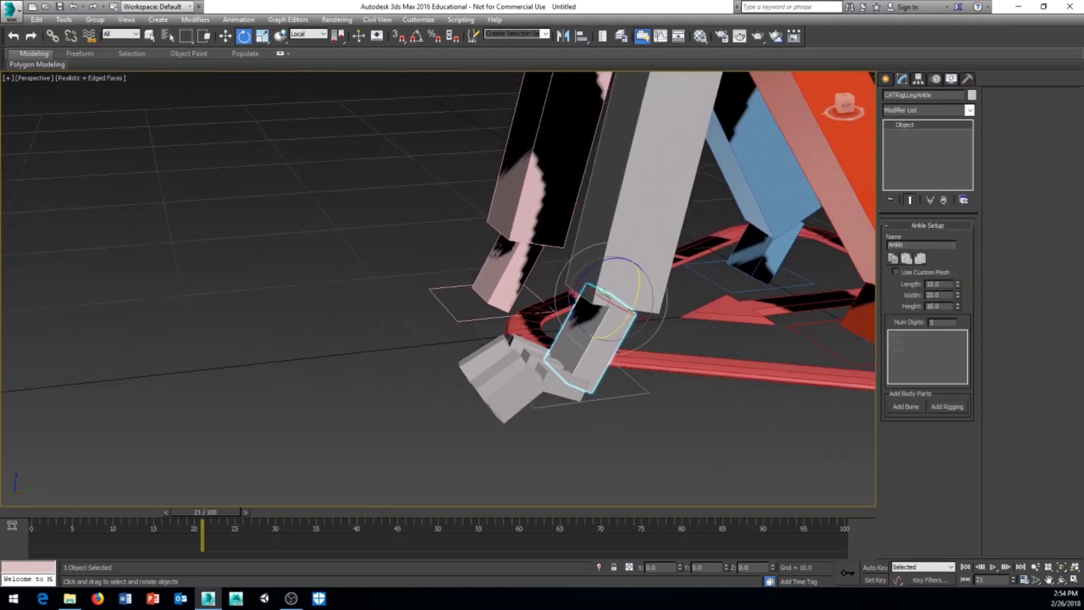
pyautogui.click(893, 262)
pyautogui.keyDown('alt'); pyautogui.moveTo(497, 327); pyautogui.dragTo(537, 359, button='middle'); pyautogui.keyUp('alt')
pyautogui.click(460, 290)
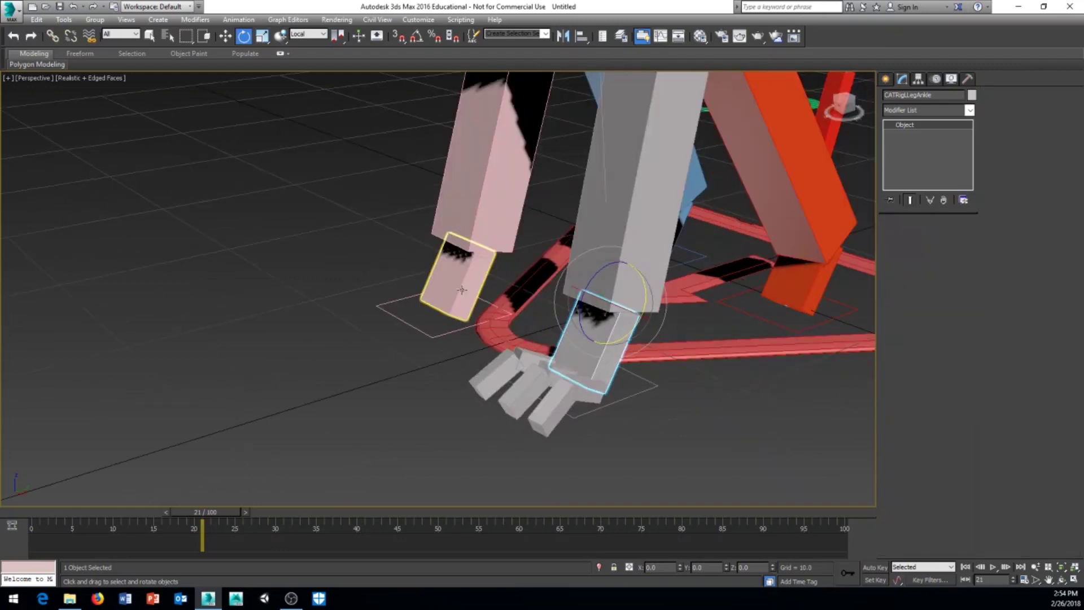
pyautogui.click(922, 259)
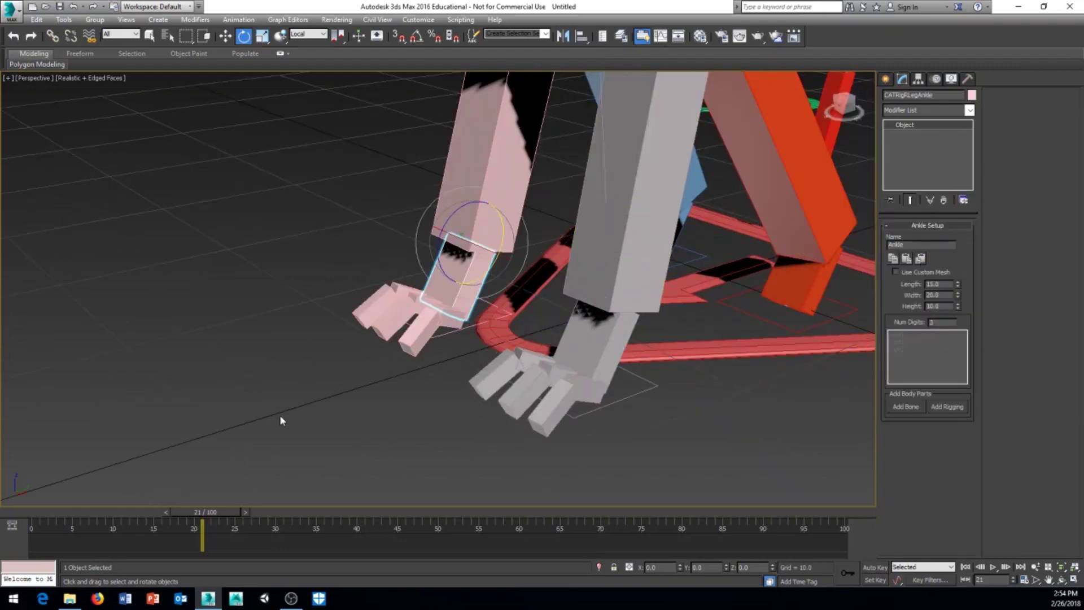
# - Select the front hub above the front legs and add a new spine to it
pyautogui.keyDown('alt'); pyautogui.moveTo(280, 421); pyautogui.dragTo(417, 419, button='middle'); pyautogui.keyUp('alt')
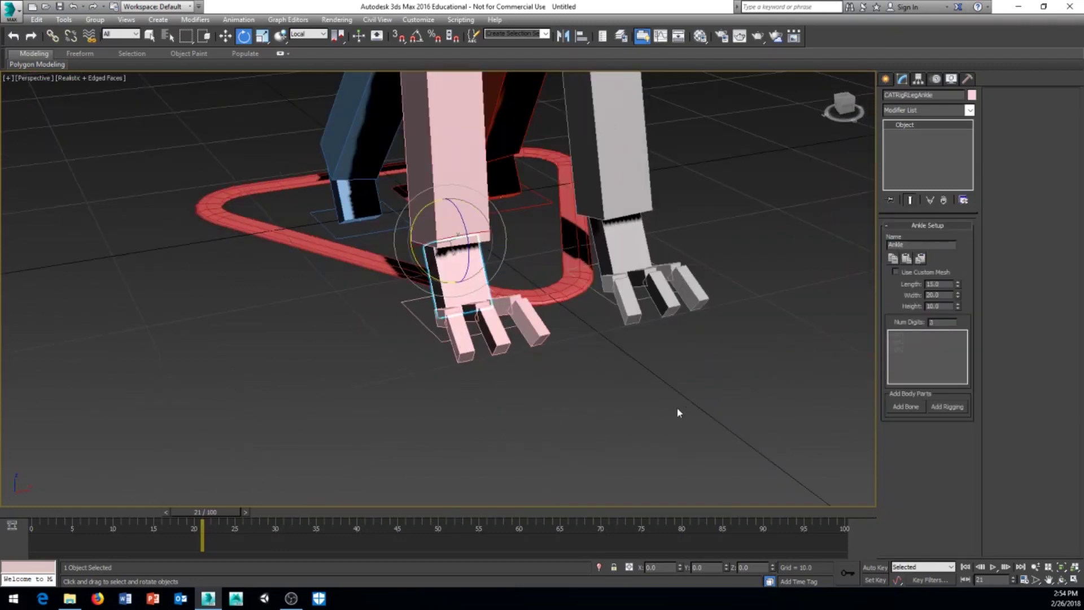
pyautogui.keyDown('alt'); pyautogui.moveTo(678, 413); pyautogui.dragTo(717, 282, button='middle'); pyautogui.keyUp('alt')
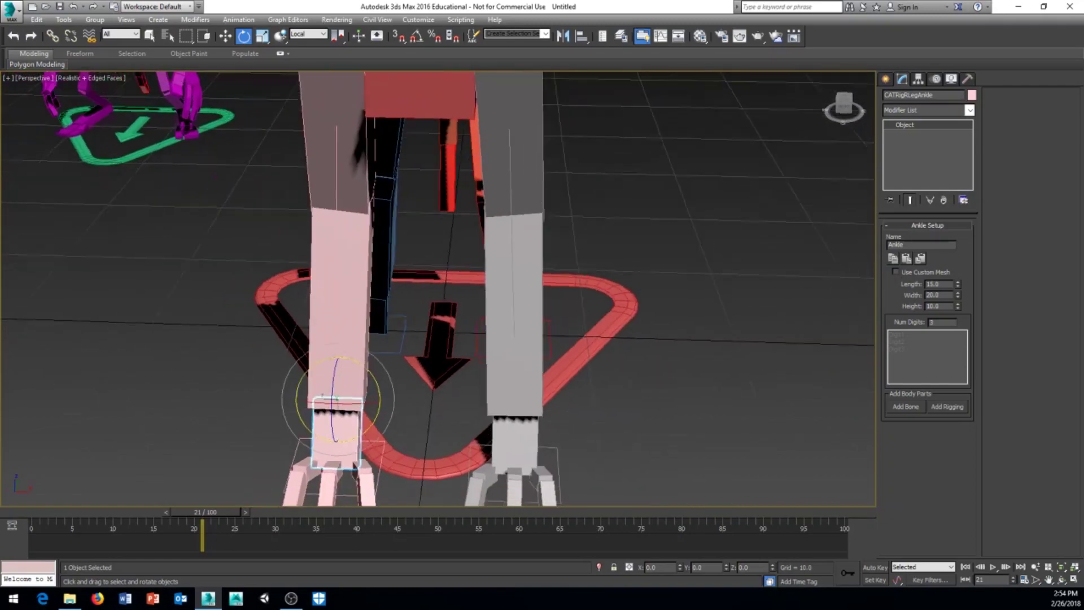
pyautogui.scroll(-4, 713, 291)
pyautogui.keyDown('alt'); pyautogui.moveTo(696, 337); pyautogui.dragTo(529, 327, button='middle'); pyautogui.keyUp('alt')
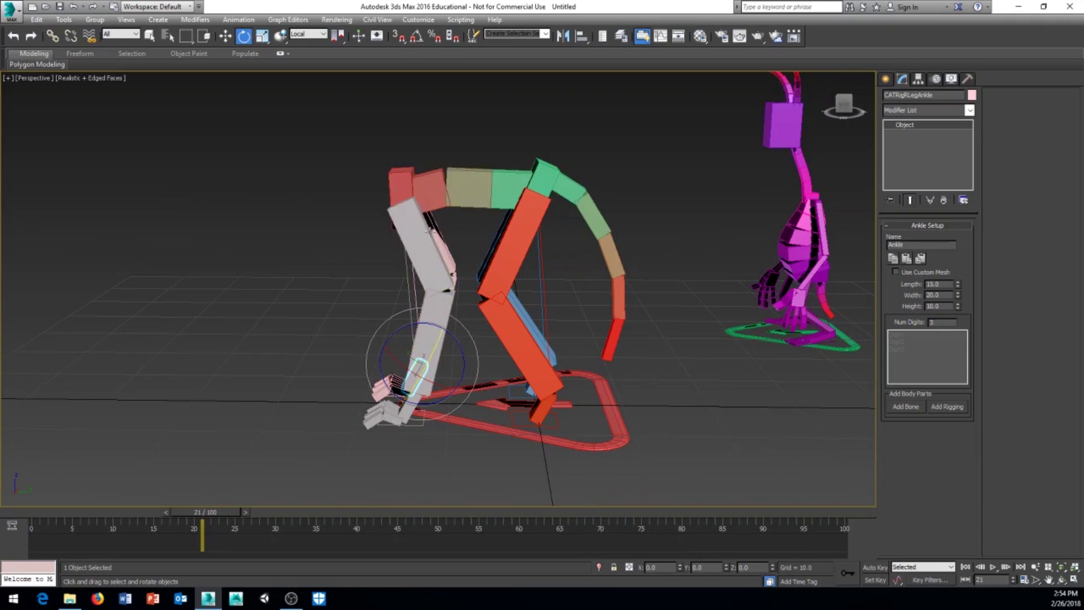
pyautogui.keyDown('alt'); pyautogui.moveTo(492, 339); pyautogui.dragTo(460, 272, button='middle'); pyautogui.keyUp('alt')
pyautogui.click(451, 266)
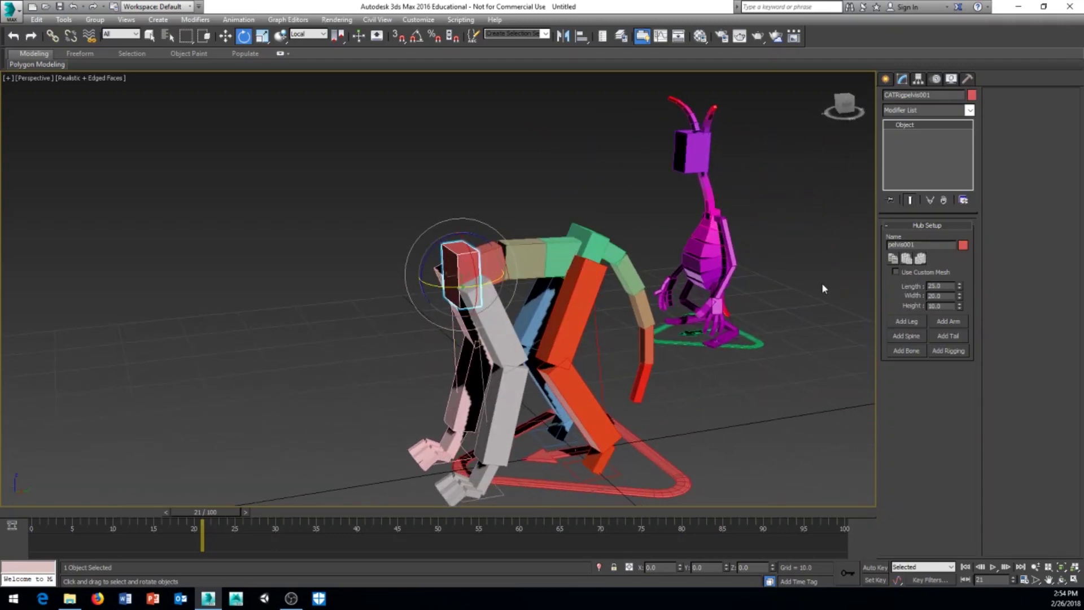
pyautogui.click(906, 336)
pyautogui.keyDown('alt'); pyautogui.moveTo(420, 173); pyautogui.dragTo(452, 255, button='middle'); pyautogui.keyUp('alt')
# - Rotate the front hub backward so the new spine and its upper hub rise upward
pyautogui.click(481, 191)
pyautogui.click(464, 227)
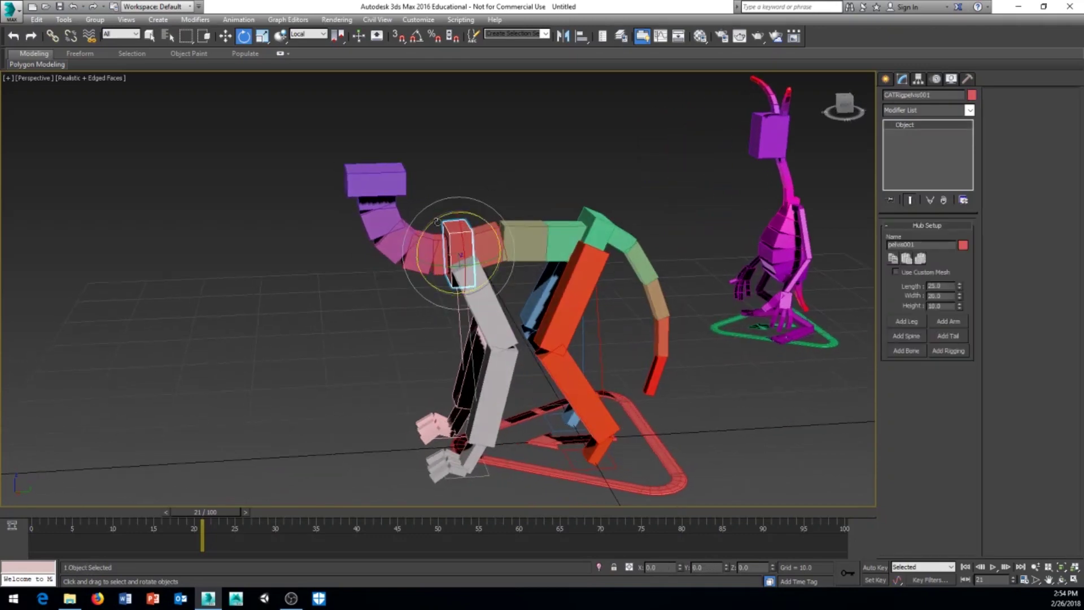
pyautogui.moveTo(466, 212); pyautogui.dragTo(518, 218)
# - Rotate the individual bones of the back spine between the pelvis and front hub to adjust its bend
pyautogui.click(519, 240)
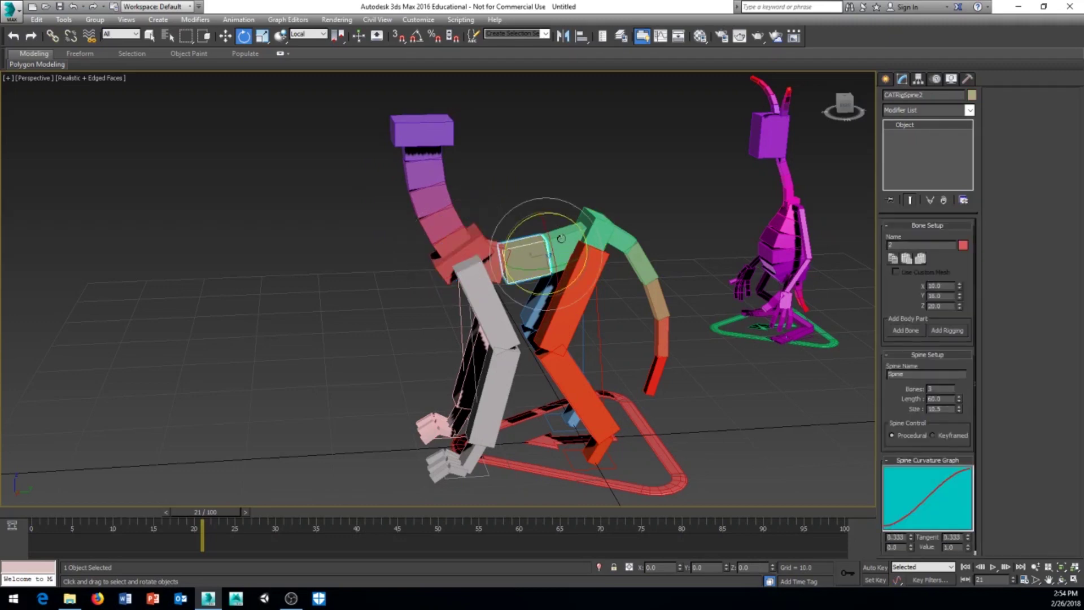
pyautogui.click(525, 226)
pyautogui.moveTo(551, 219); pyautogui.dragTo(587, 193)
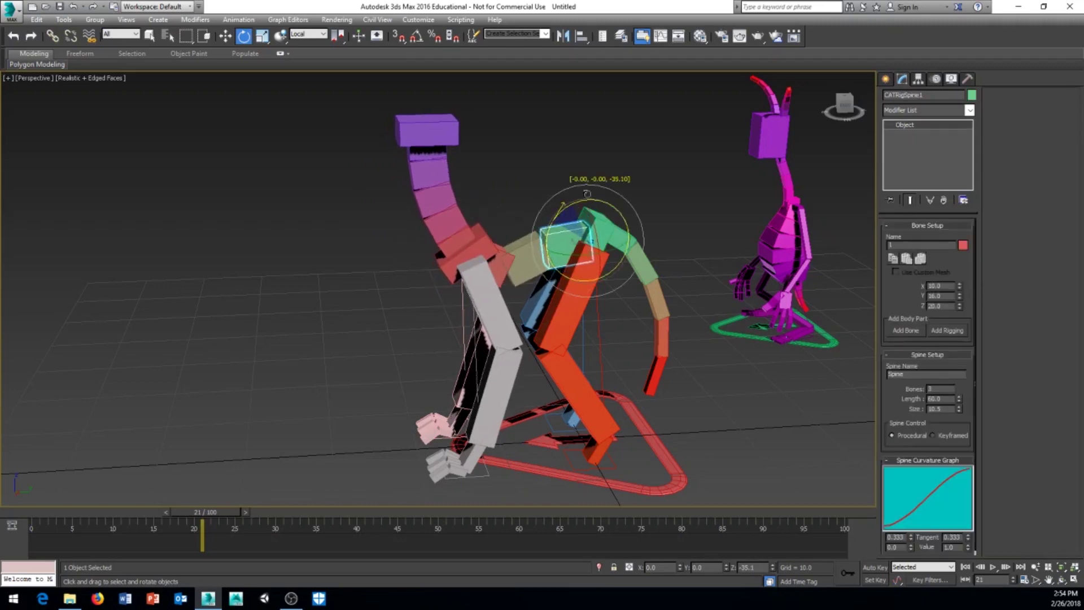
pyautogui.click(512, 256)
pyautogui.moveTo(510, 226); pyautogui.dragTo(466, 201)
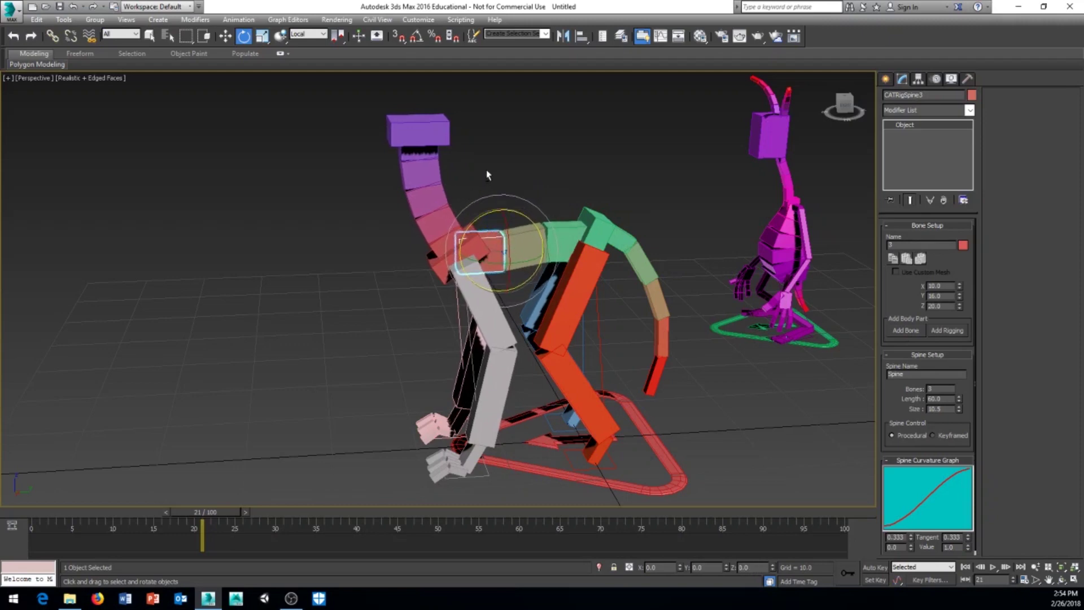
# - Select the base bone of the new upper spine and set the spine's number of bones to 3
pyautogui.moveTo(487, 174)
pyautogui.keyDown('alt'); pyautogui.mouseDown(button='middle')
pyautogui.moveTo(555, 171)
pyautogui.moveTo(490, 173)
pyautogui.mouseUp(button='middle'); pyautogui.keyUp('alt')
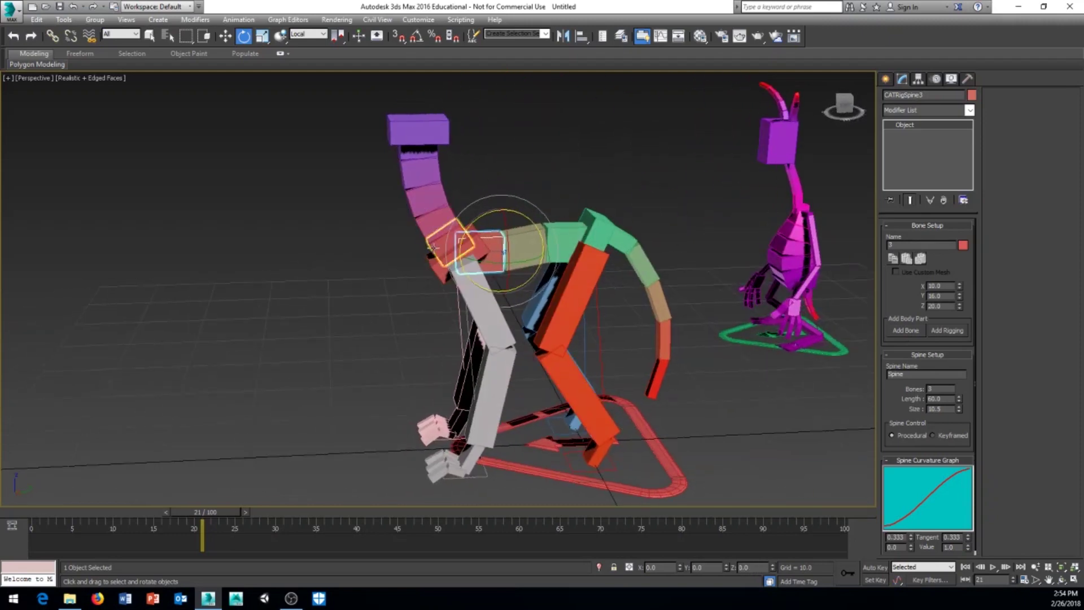
pyautogui.moveTo(418, 189); pyautogui.dragTo(431, 224)
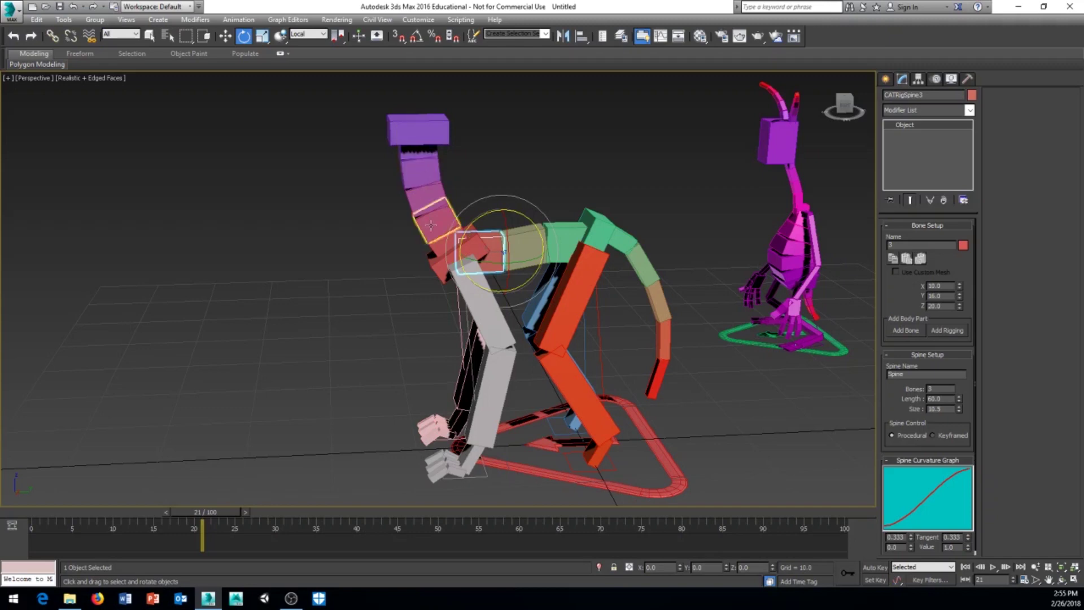
pyautogui.click(439, 248)
pyautogui.keyDown('alt'); pyautogui.moveTo(439, 246); pyautogui.dragTo(489, 243, button='middle'); pyautogui.keyUp('alt')
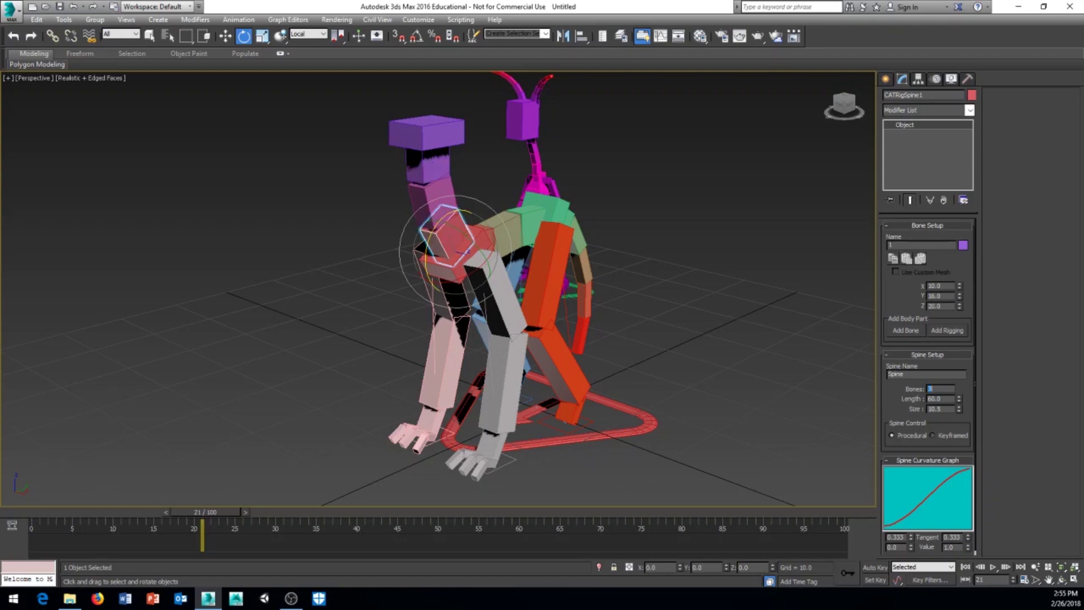
pyautogui.keyDown('alt'); pyautogui.moveTo(460, 237); pyautogui.dragTo(462, 218, button='middle'); pyautogui.keyUp('alt')
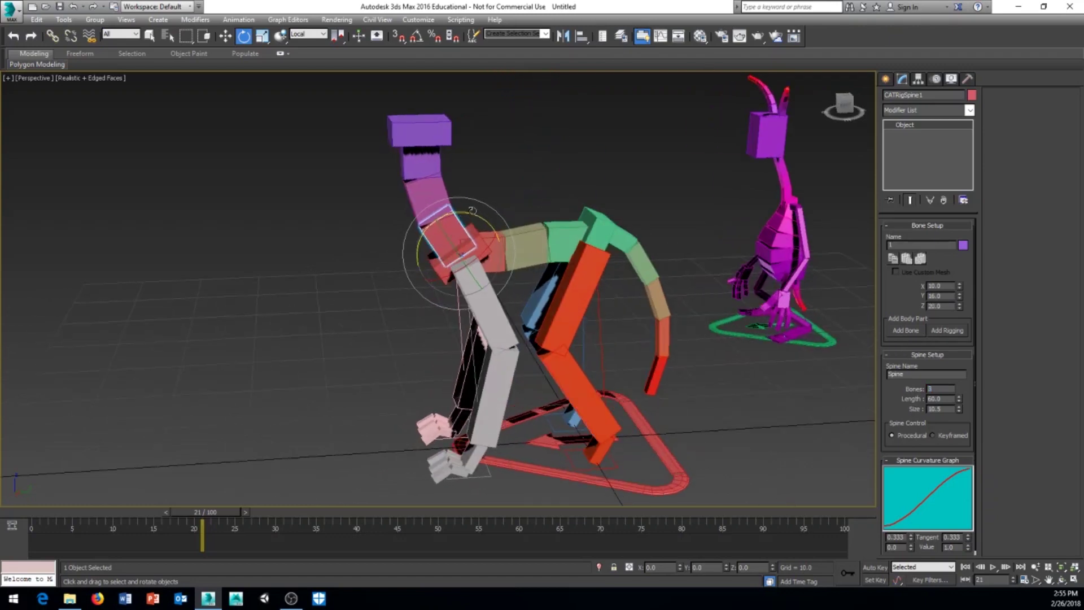
# - Rotate the base bone of the upper spine backward to bring the torso over the front hub
pyautogui.moveTo(470, 213); pyautogui.dragTo(504, 219)
pyautogui.click(477, 197)
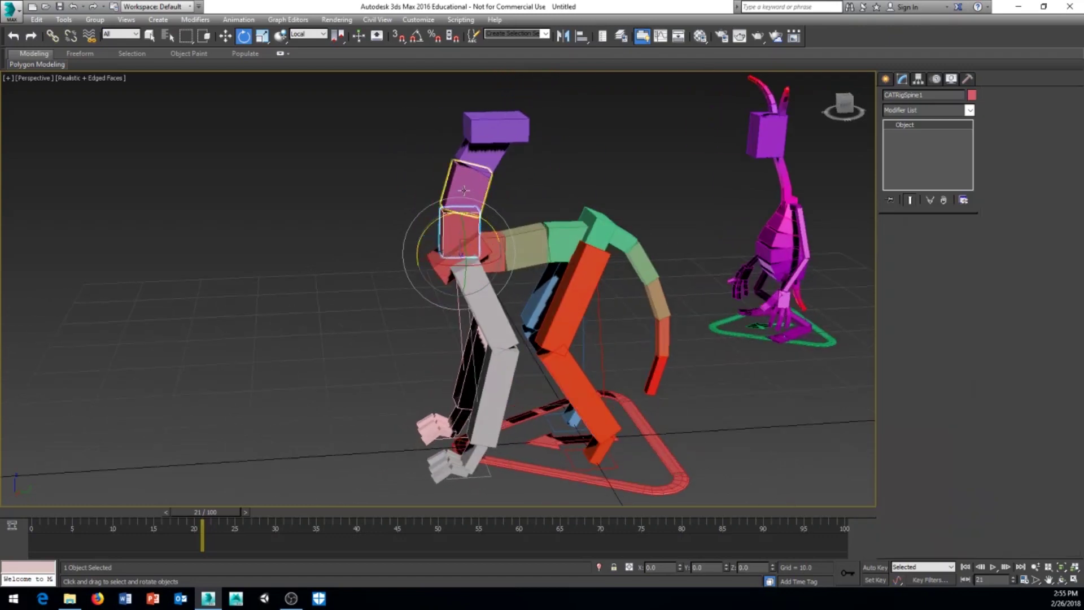
pyautogui.click(436, 224)
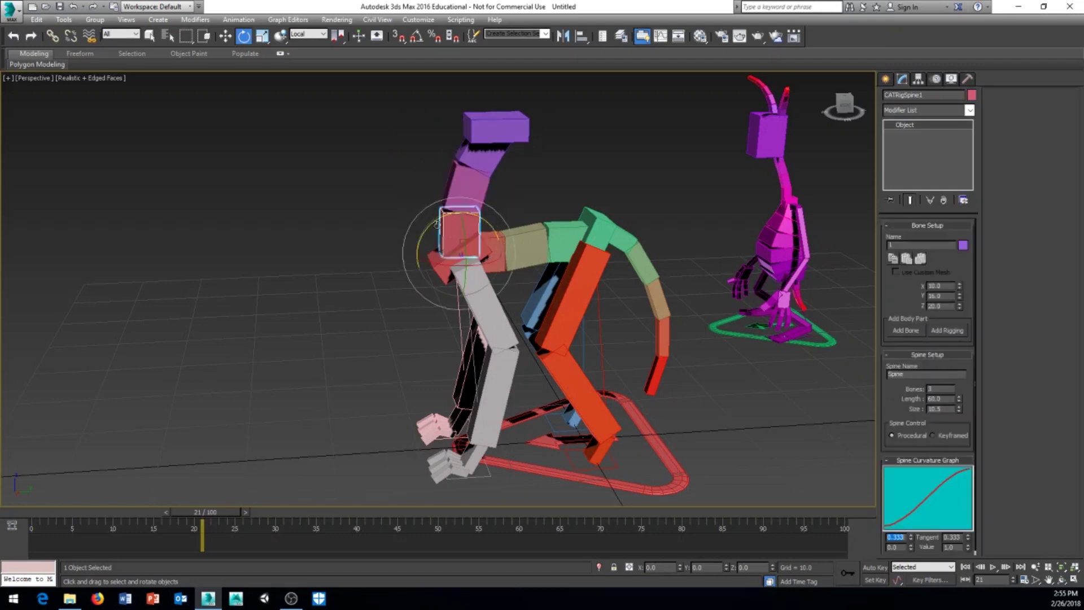
pyautogui.moveTo(433, 226); pyautogui.dragTo(439, 218)
# - Rotate the middle and top bones of the upper spine forward to straighten the torso vertically
pyautogui.click(464, 191)
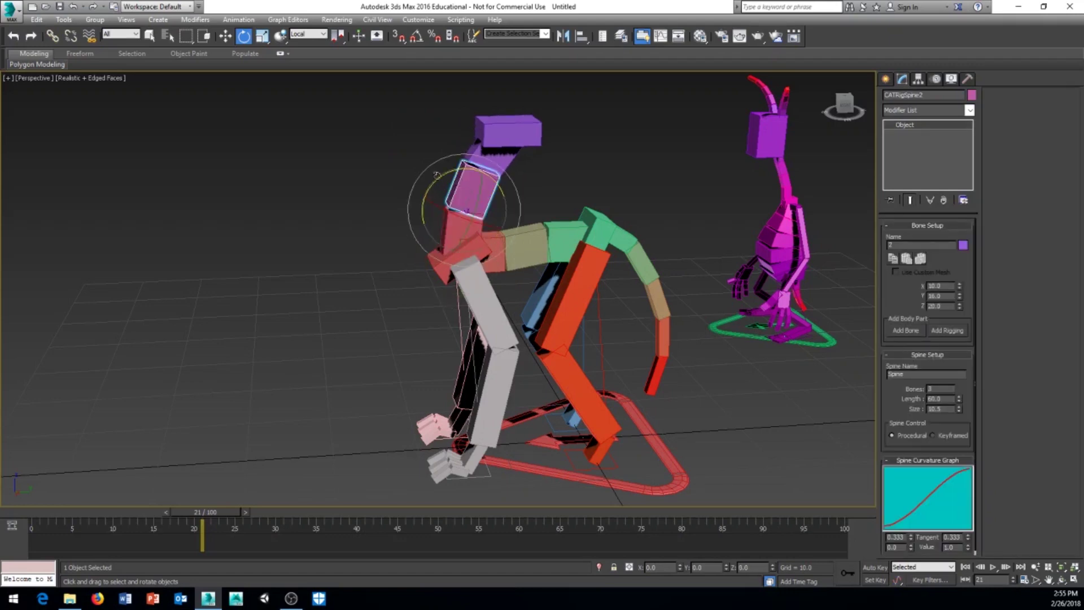
pyautogui.moveTo(436, 177); pyautogui.dragTo(419, 181)
pyautogui.click(467, 147)
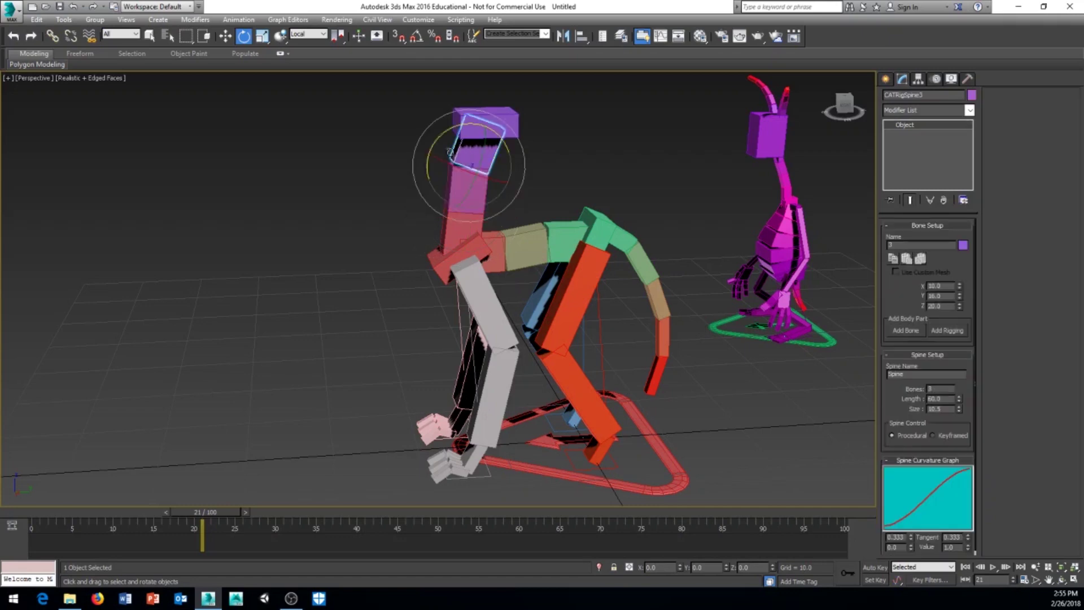
pyautogui.moveTo(442, 133); pyautogui.dragTo(421, 146)
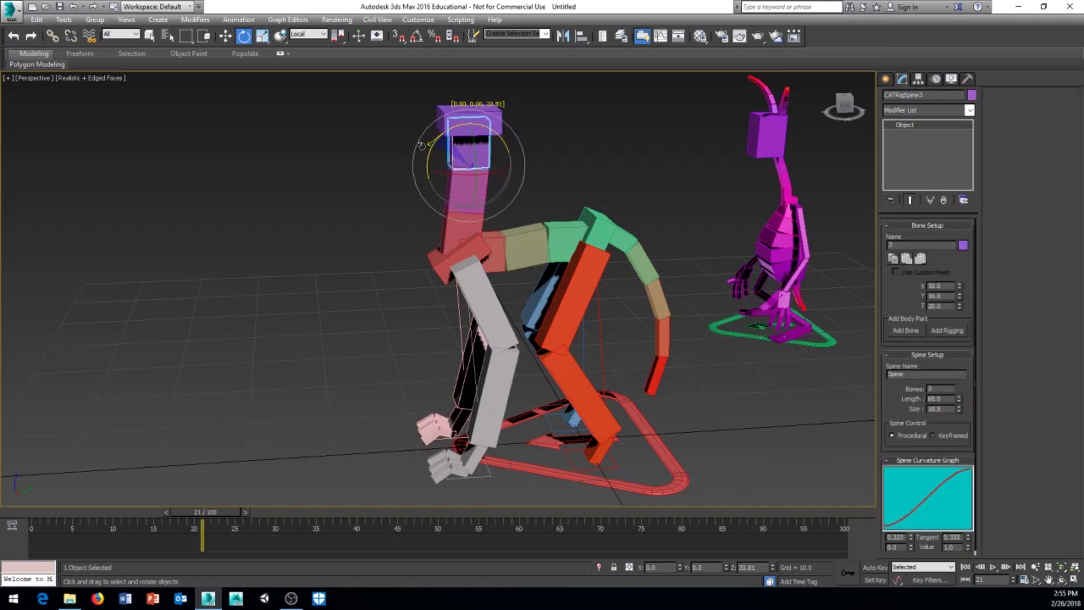
# - Select the hub on top of the upper spine and add two arms to it
pyautogui.keyDown('alt'); pyautogui.moveTo(450, 191); pyautogui.dragTo(521, 202, button='middle'); pyautogui.keyUp('alt')
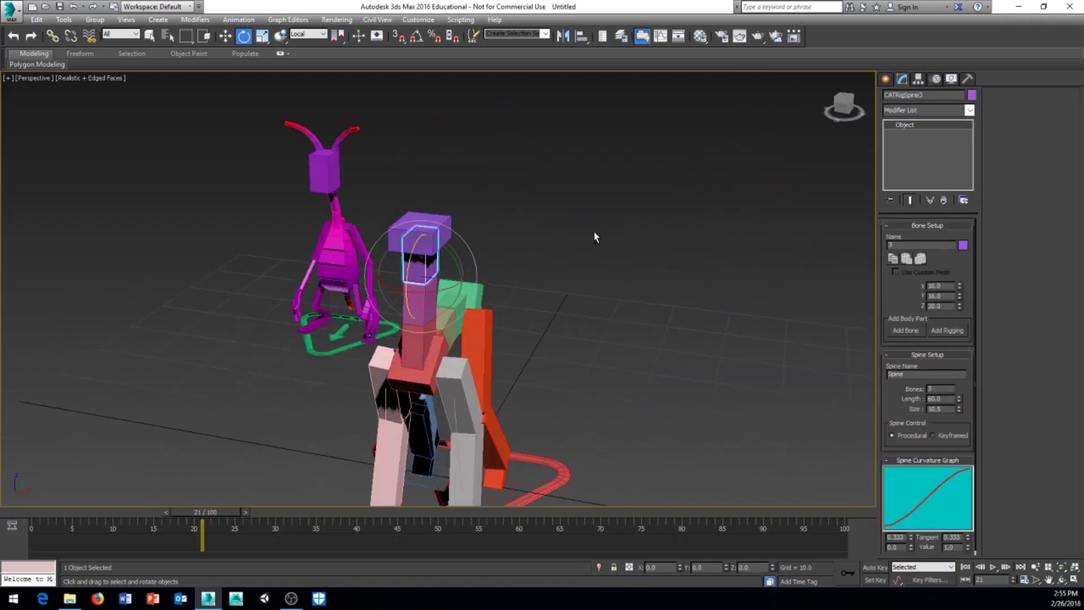
pyautogui.click(500, 206)
pyautogui.click(435, 222)
pyautogui.moveTo(500, 290)
pyautogui.keyDown('alt'); pyautogui.mouseDown(button='middle')
pyautogui.moveTo(555, 273)
pyautogui.moveTo(531, 276)
pyautogui.moveTo(567, 289)
pyautogui.moveTo(497, 278)
pyautogui.mouseUp(button='middle'); pyautogui.keyUp('alt')
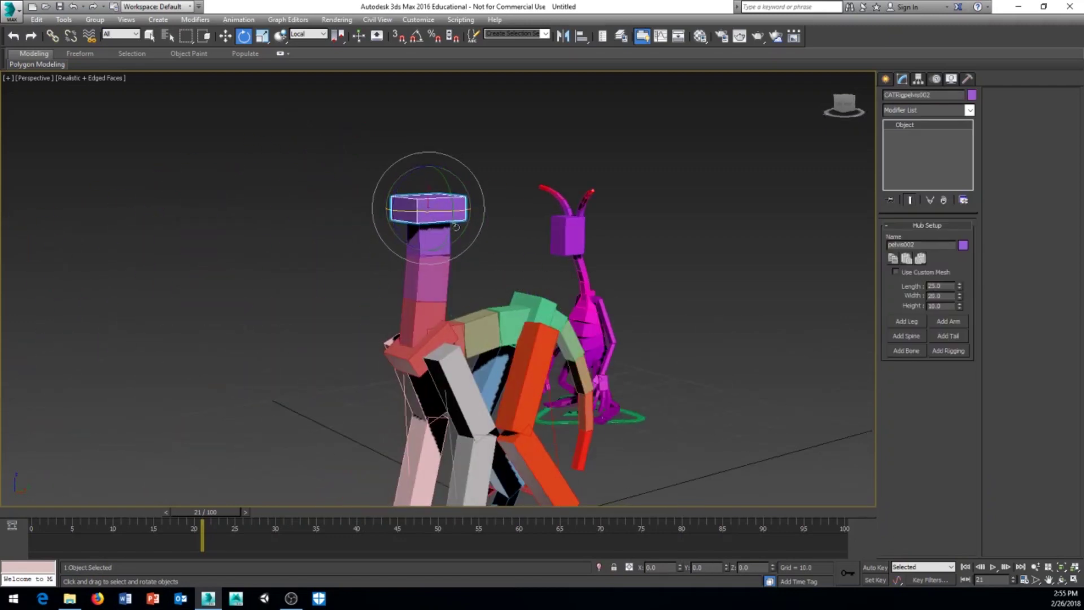
pyautogui.keyDown('alt'); pyautogui.moveTo(456, 226); pyautogui.dragTo(826, 284, button='middle'); pyautogui.keyUp('alt')
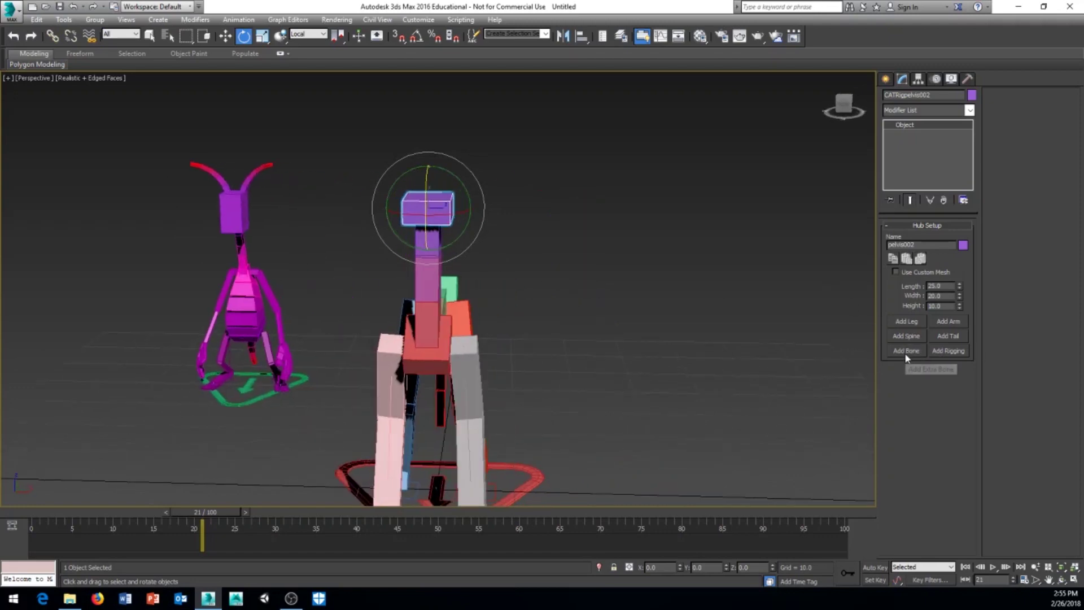
pyautogui.click(948, 320)
pyautogui.click(948, 320)
# - Select the left arm's palm and move it outward along X, away from the body
pyautogui.keyDown('alt'); pyautogui.moveTo(505, 346); pyautogui.dragTo(445, 363, button='middle'); pyautogui.keyUp('alt')
pyautogui.click(472, 349)
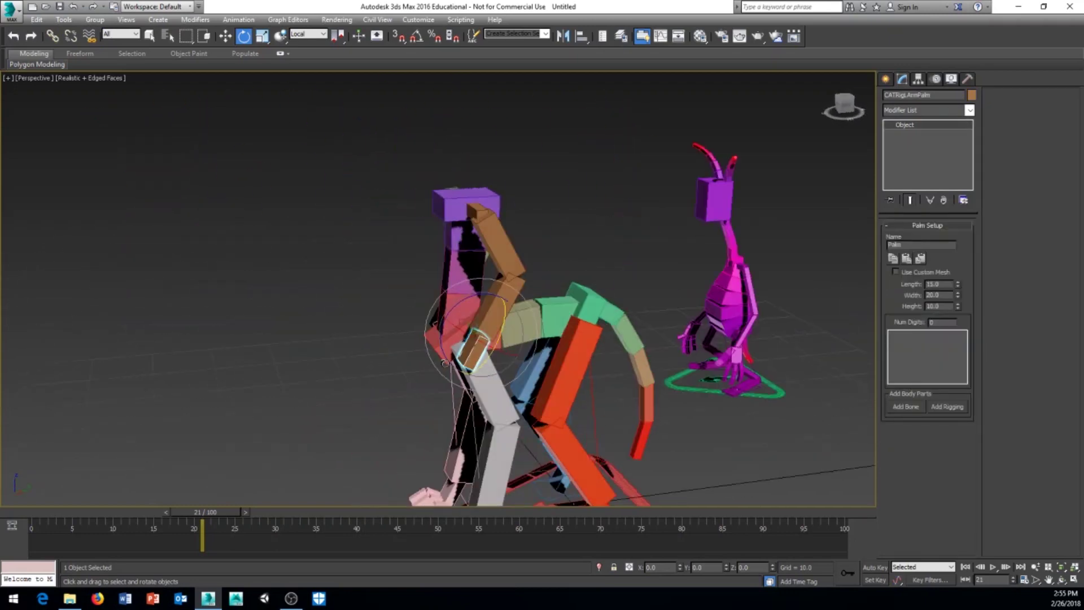
pyautogui.scroll(4, 467, 389)
pyautogui.scroll(-1, 468, 390)
pyautogui.rightClick(297, 345)
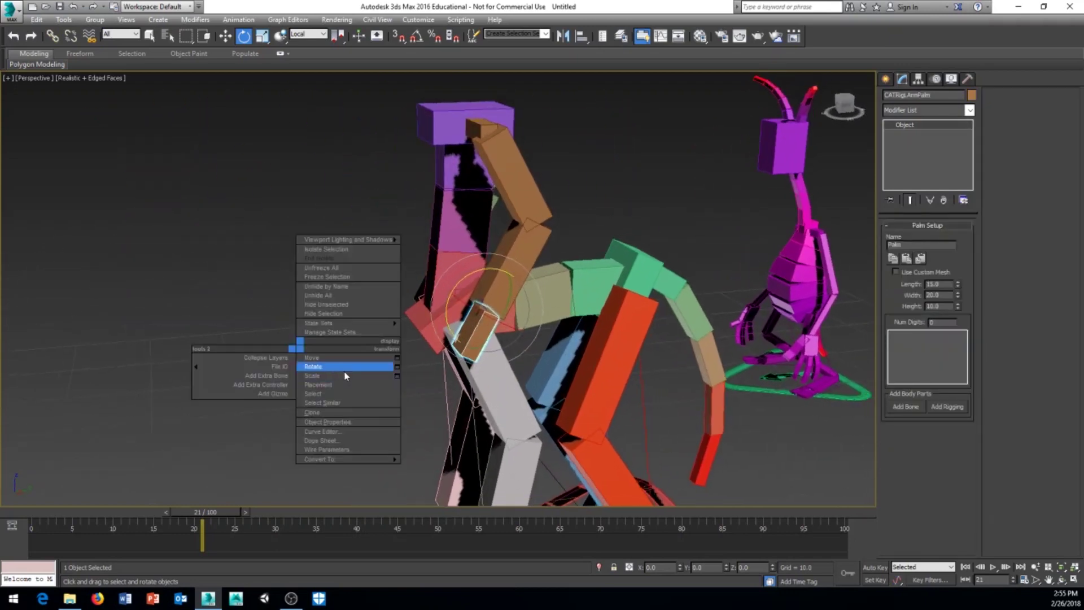
pyautogui.click(350, 376)
pyautogui.keyDown('alt'); pyautogui.moveTo(347, 375); pyautogui.dragTo(443, 377, button='middle'); pyautogui.keyUp('alt')
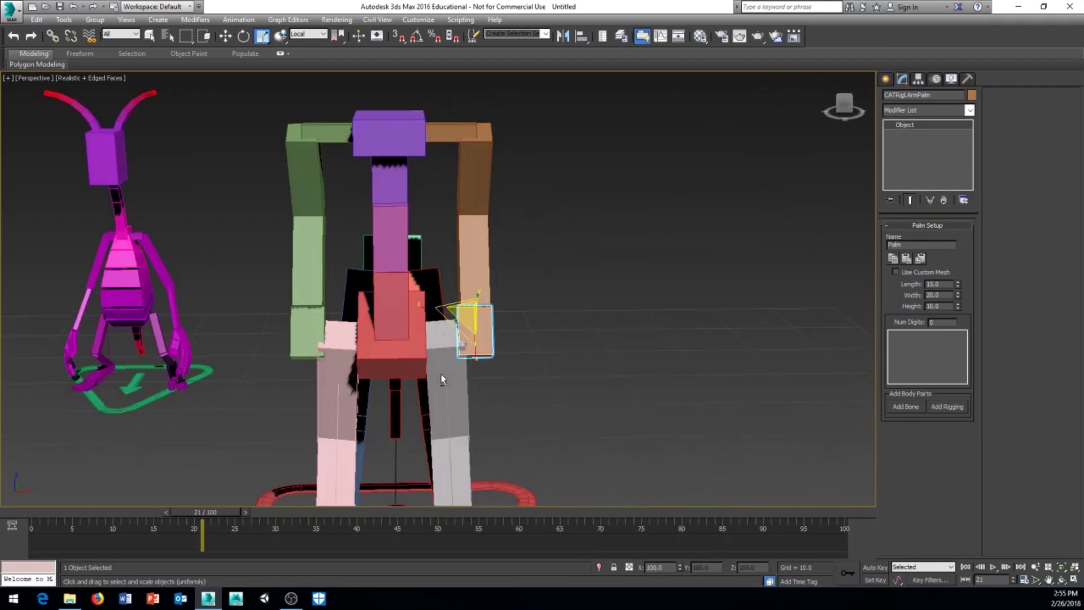
pyautogui.rightClick(629, 293)
pyautogui.click(639, 303)
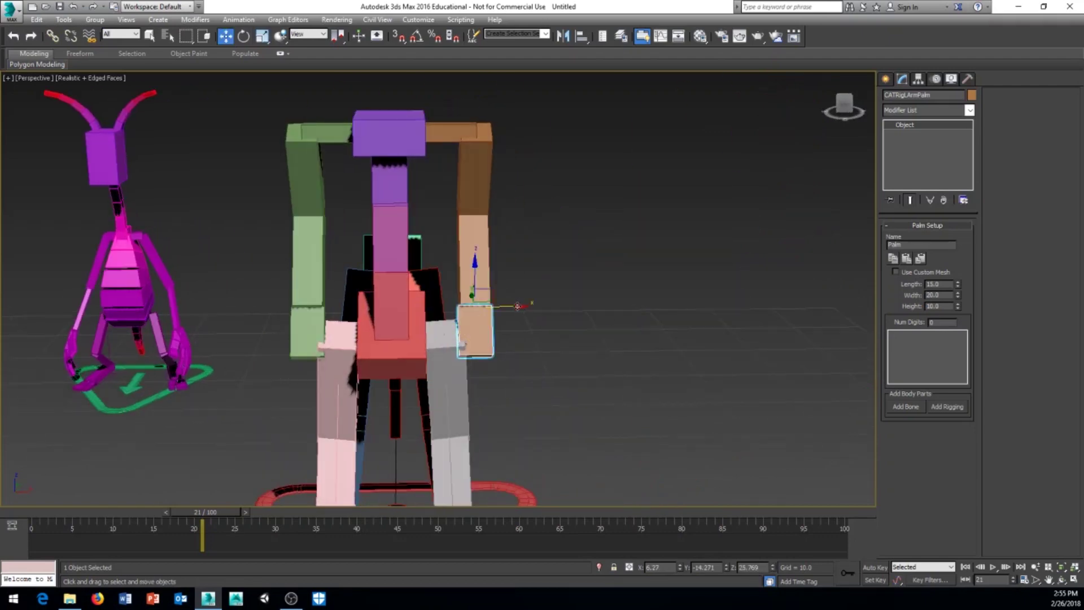
pyautogui.moveTo(517, 306); pyautogui.dragTo(538, 305)
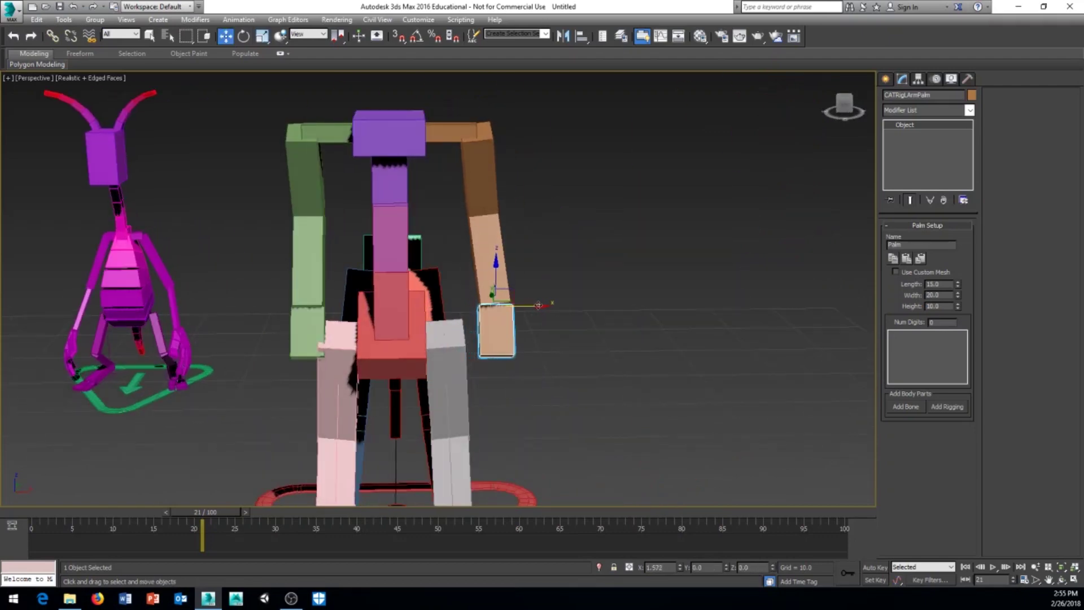
# - Scale the left arm's collarbone down to a Z length of about 15.7
pyautogui.click(452, 136)
pyautogui.rightClick(580, 180)
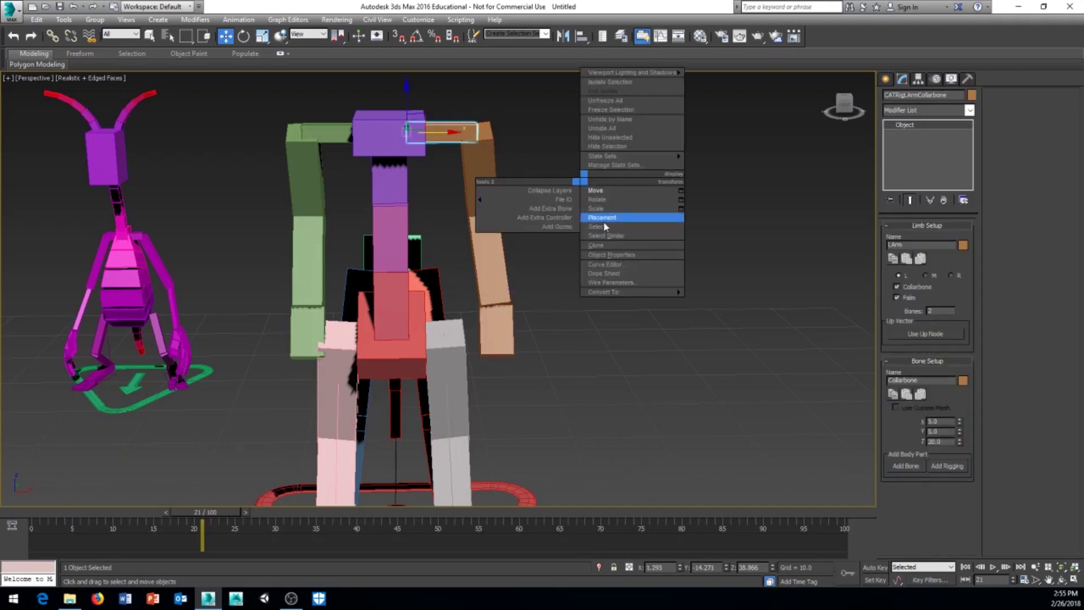
pyautogui.click(604, 208)
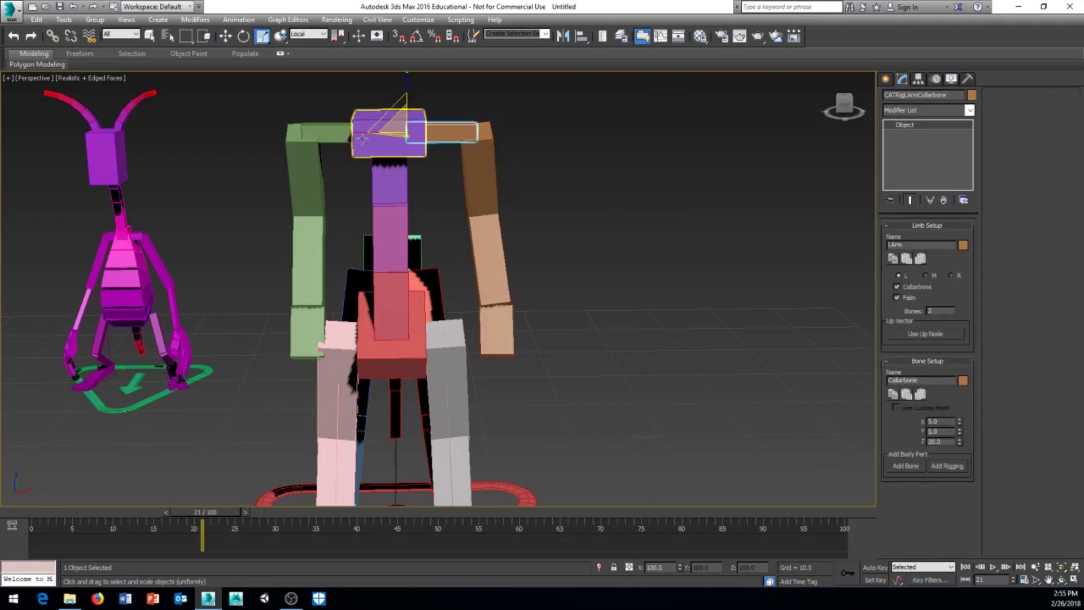
pyautogui.moveTo(363, 133); pyautogui.dragTo(369, 143)
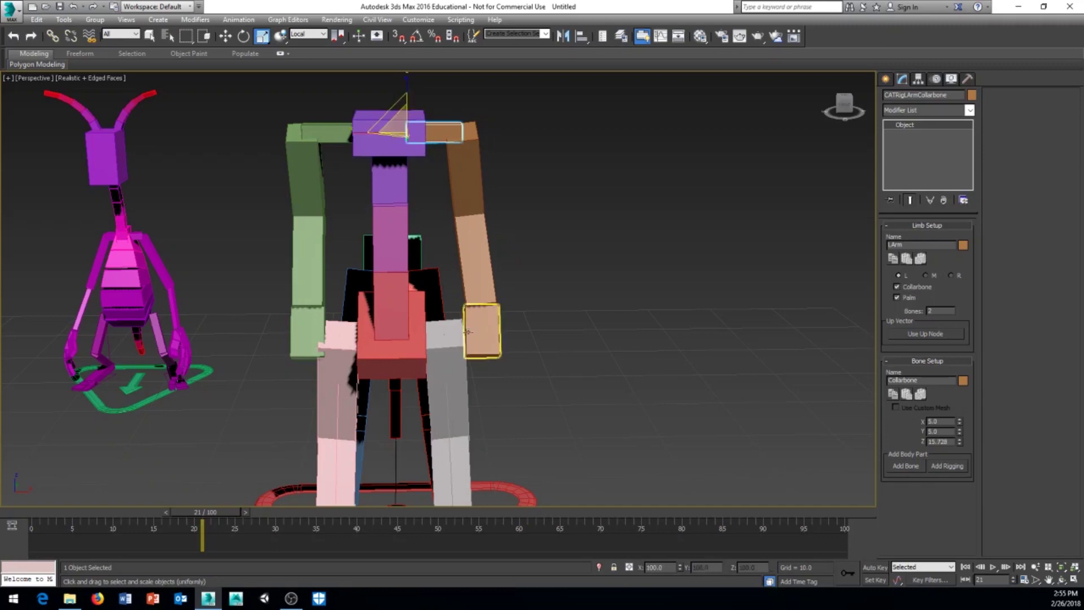
# - Move the left palm farther outward along X and set its number of digits to 3
pyautogui.click(469, 332)
pyautogui.press('w')
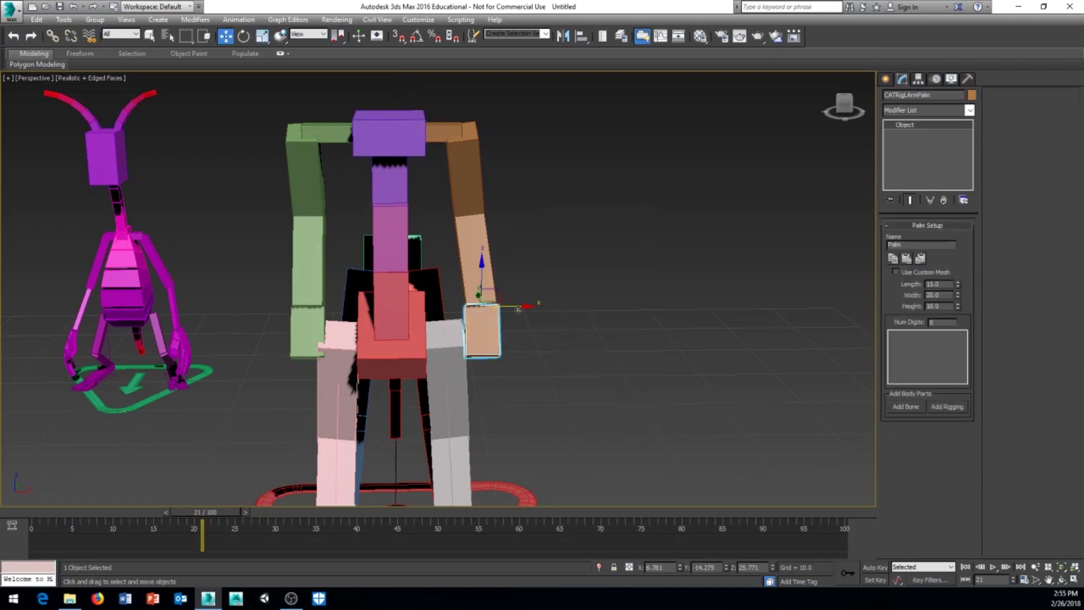
pyautogui.moveTo(524, 306); pyautogui.dragTo(538, 306)
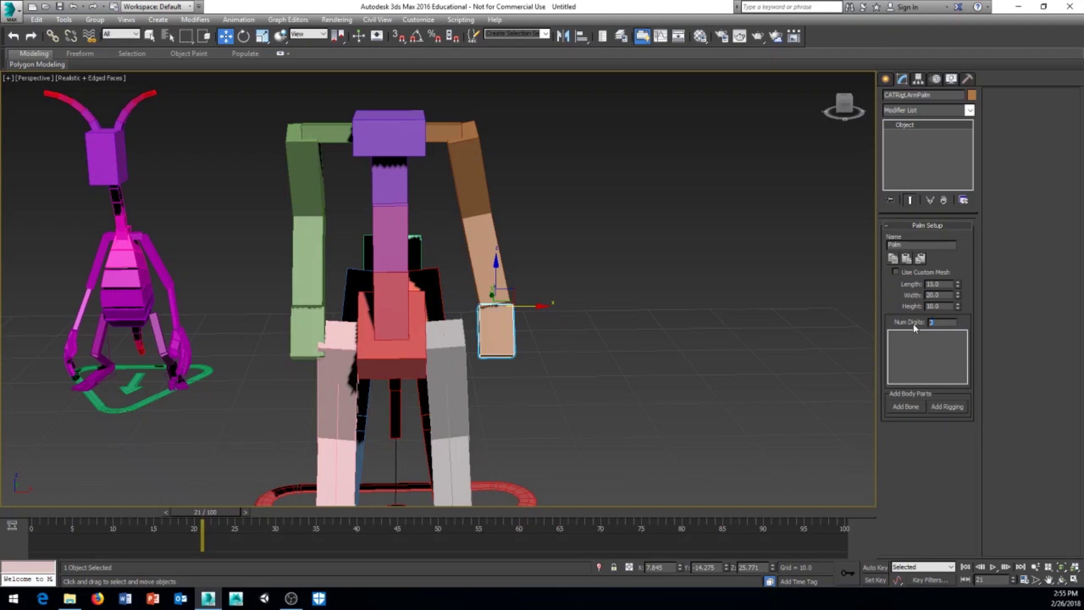
pyautogui.keyDown('alt'); pyautogui.moveTo(799, 341); pyautogui.dragTo(621, 336, button='middle'); pyautogui.keyUp('alt')
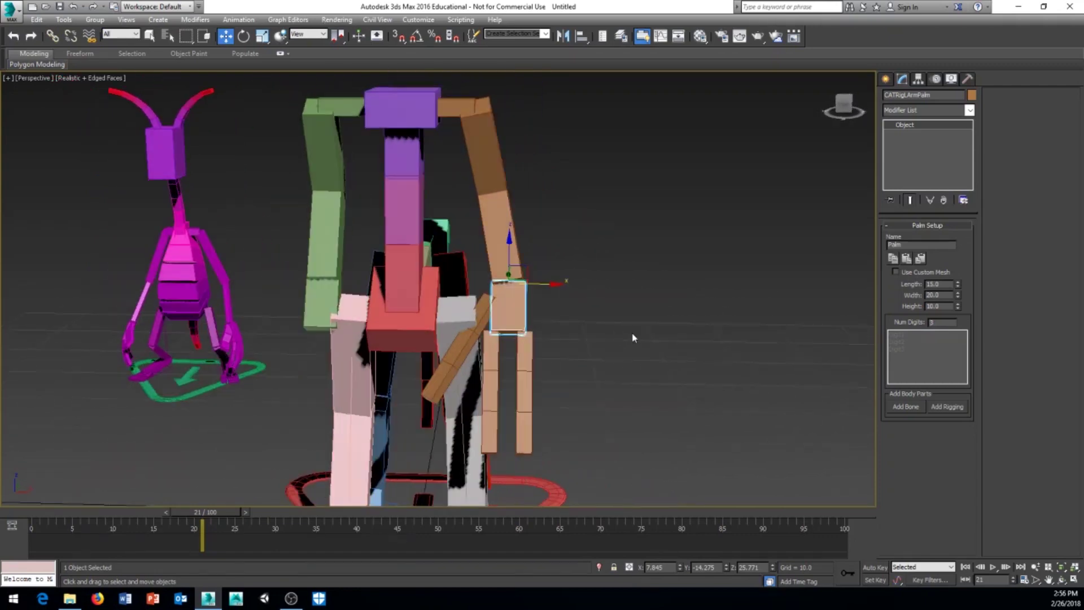
# - Move the left palm forward and slightly up in the YZ plane so the arm bends in front of the torso
pyautogui.click(479, 310)
pyautogui.keyDown('alt'); pyautogui.moveTo(480, 313); pyautogui.dragTo(396, 335, button='middle'); pyautogui.keyUp('alt')
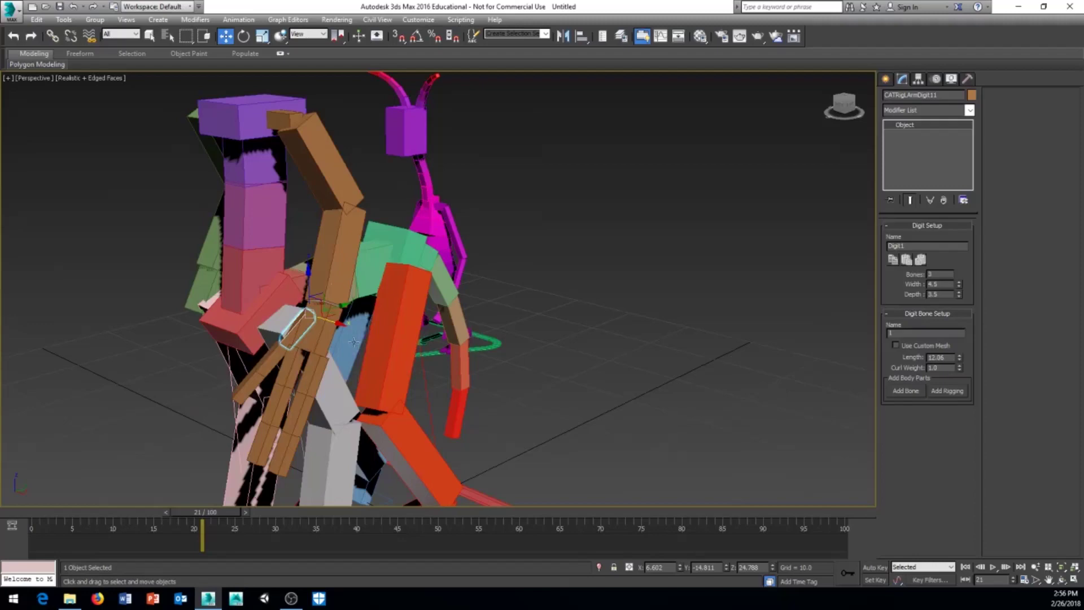
pyautogui.click(321, 326)
pyautogui.moveTo(321, 325); pyautogui.dragTo(550, 330, button='middle')
pyautogui.keyDown('alt'); pyautogui.moveTo(550, 329); pyautogui.dragTo(505, 336, button='middle'); pyautogui.keyUp('alt')
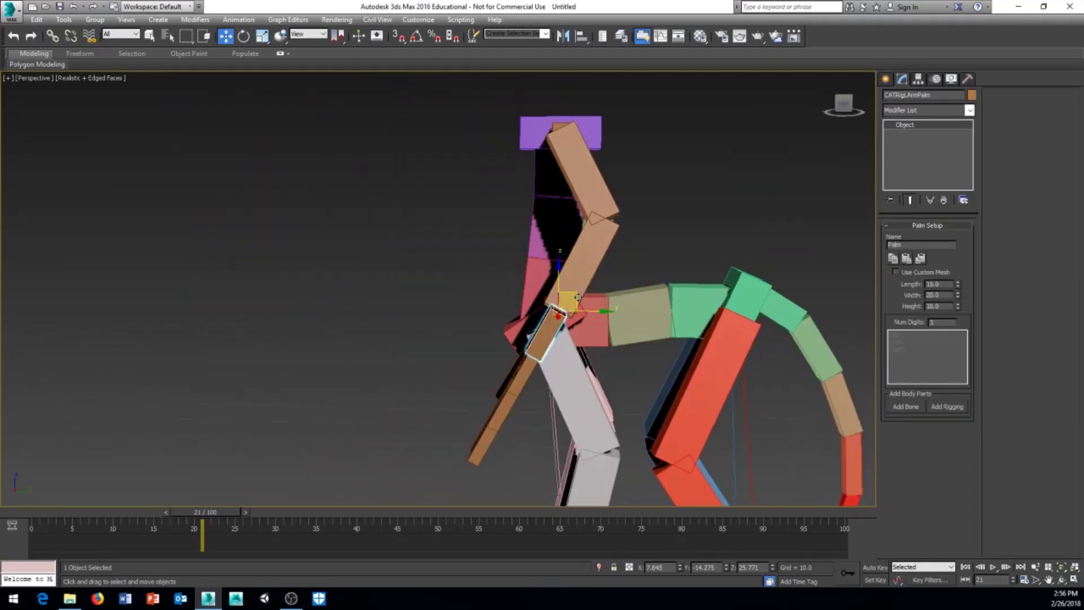
pyautogui.moveTo(574, 295); pyautogui.dragTo(510, 289)
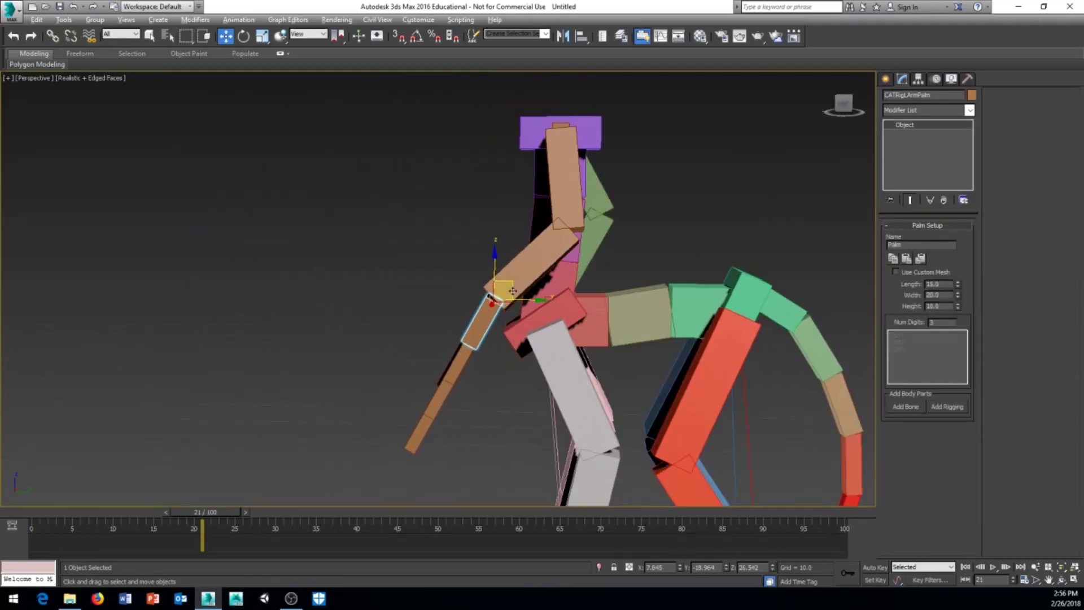
pyautogui.keyDown('alt'); pyautogui.moveTo(510, 288); pyautogui.dragTo(582, 327, button='middle'); pyautogui.keyUp('alt')
pyautogui.scroll(3, 577, 363)
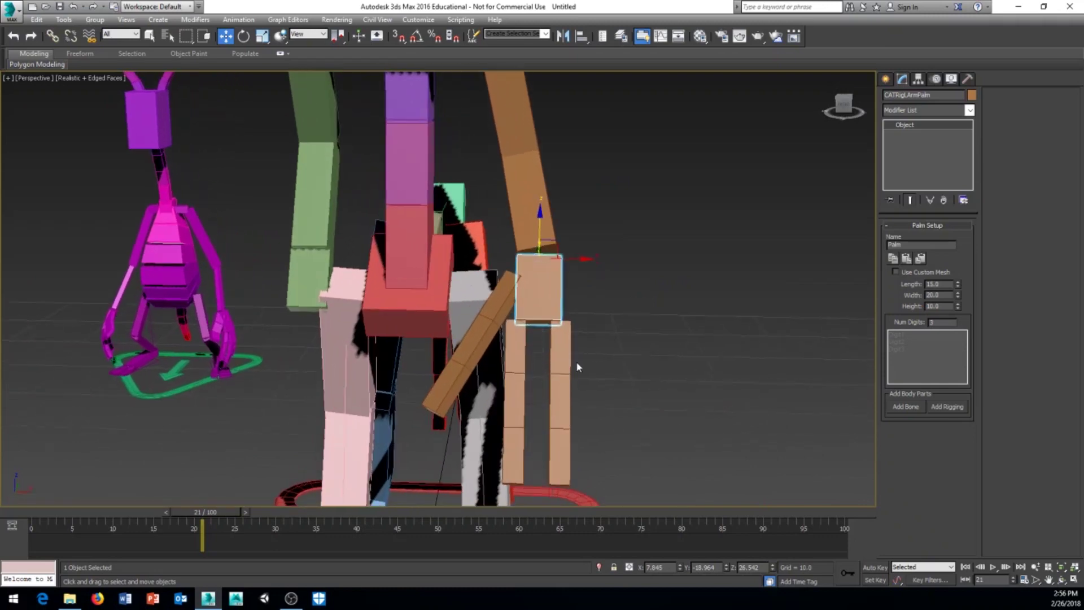
# - Scale the left hand's two straight fingers down along their length, keeping both equally long
pyautogui.doubleClick(563, 359)
pyautogui.rightClick(658, 315)
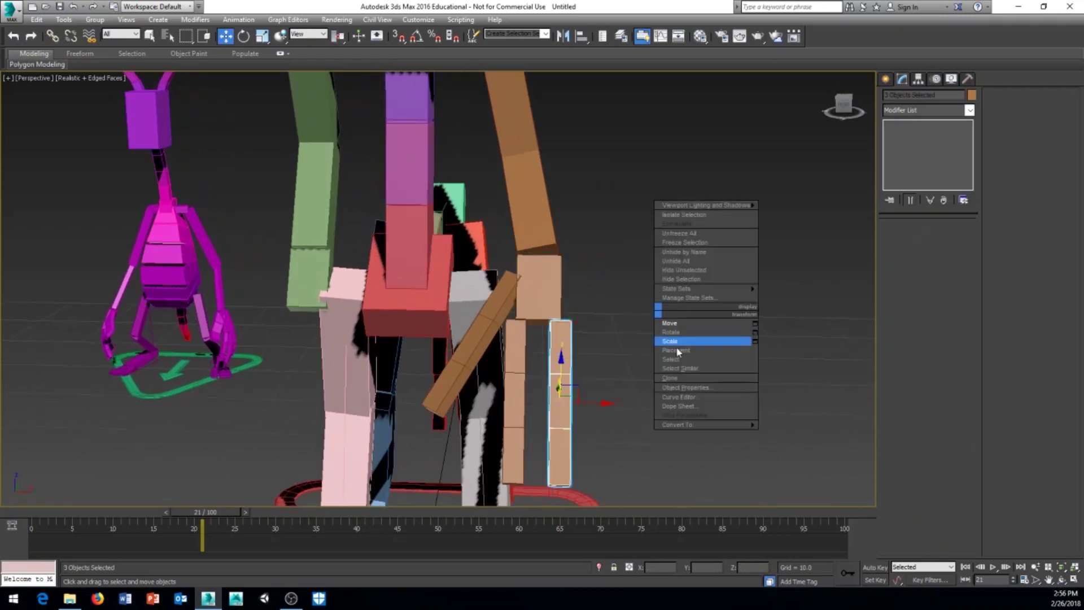
pyautogui.click(679, 347)
pyautogui.keyDown('alt'); pyautogui.moveTo(576, 350); pyautogui.dragTo(574, 392, button='middle'); pyautogui.keyUp('alt')
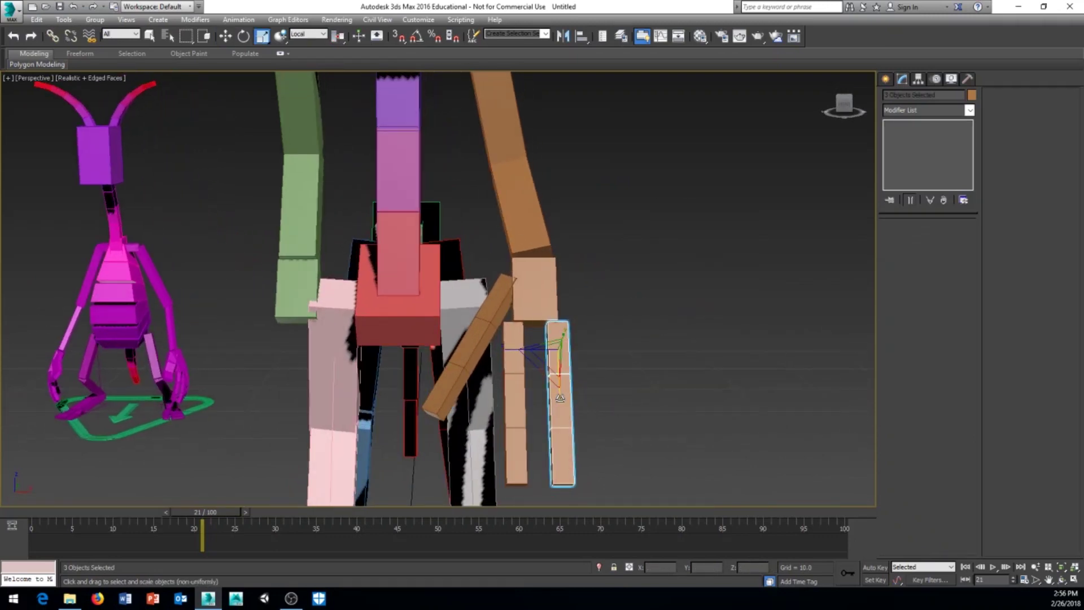
pyautogui.moveTo(564, 362); pyautogui.dragTo(520, 384)
pyautogui.doubleClick(510, 355)
# - Scale the left hand's inward-angled thumb down along its length so it is shorter than the fingers
pyautogui.click(496, 326)
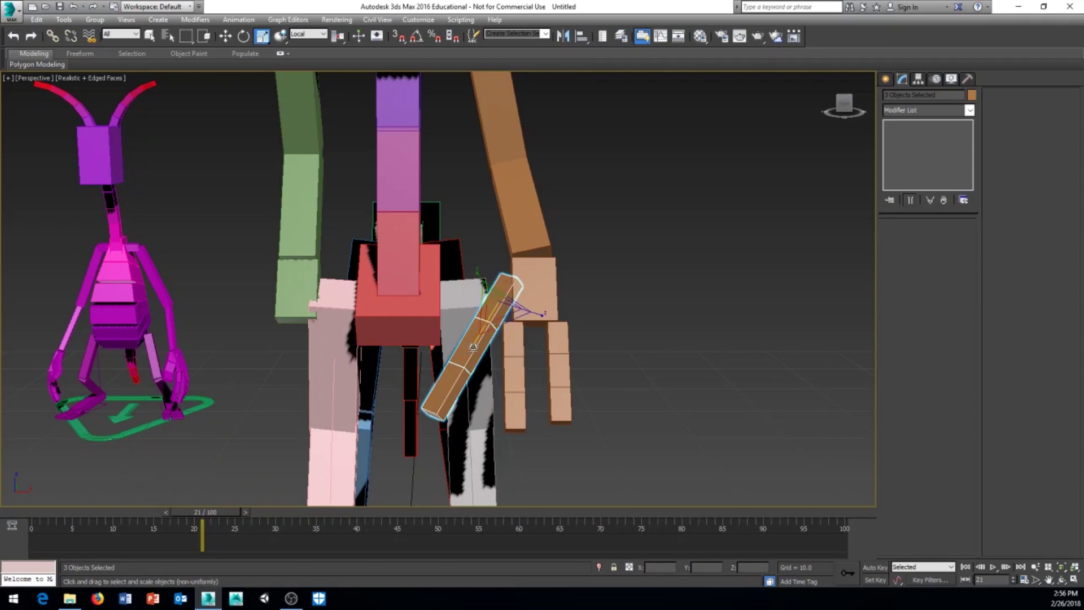
pyautogui.moveTo(473, 346); pyautogui.dragTo(478, 317)
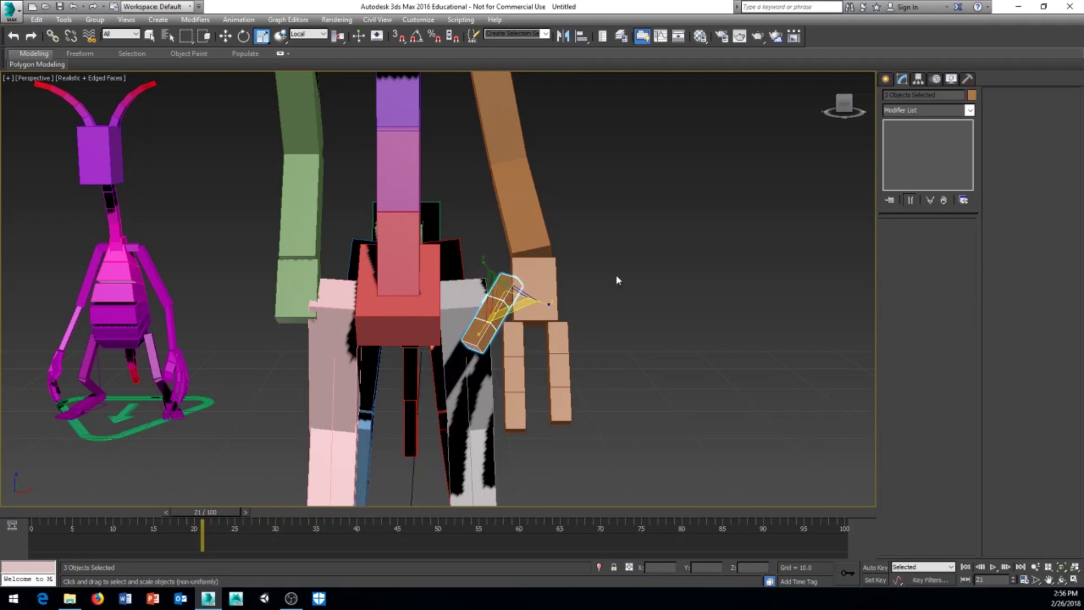
pyautogui.click(617, 280)
# - Copy the left palm's settings with its digits and paste them mirrored onto the right palm
pyautogui.click(555, 274)
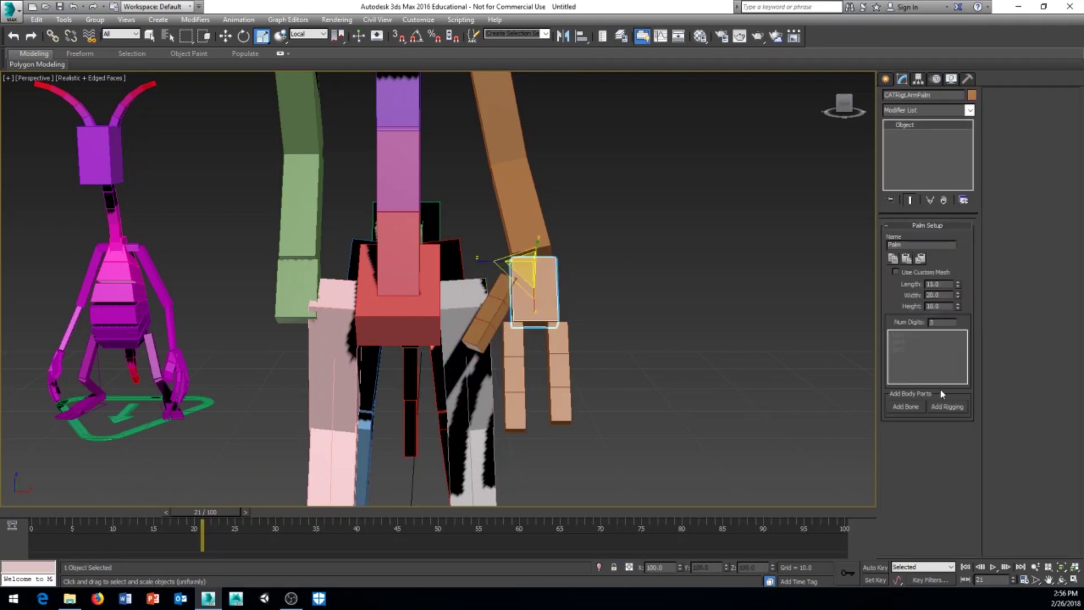
pyautogui.click(890, 258)
pyautogui.moveTo(731, 264); pyautogui.dragTo(774, 265, button='middle')
pyautogui.click(321, 291)
pyautogui.click(321, 291)
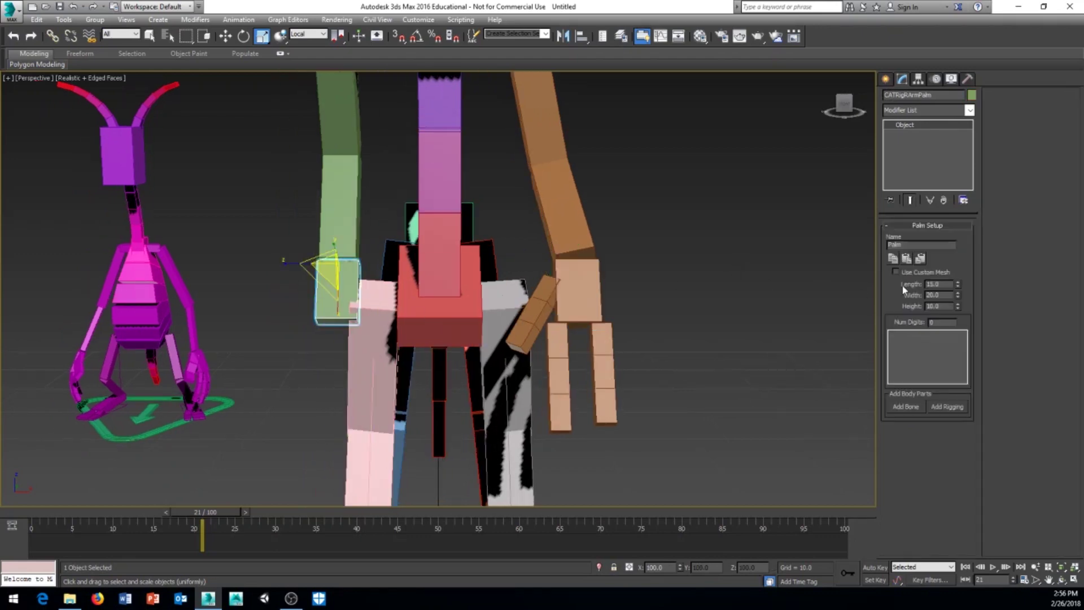
pyautogui.click(920, 263)
# - Copy the left arm's collarbone limb settings and paste them mirrored onto the right arm
pyautogui.moveTo(757, 235); pyautogui.dragTo(710, 303, button='middle')
pyautogui.click(510, 178)
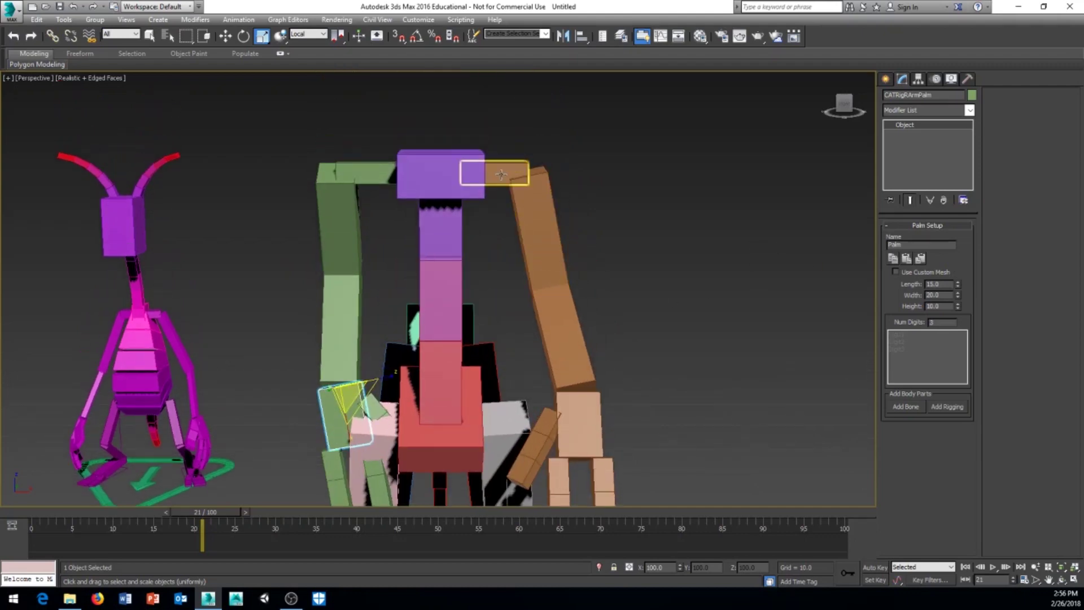
pyautogui.click(371, 177)
pyautogui.click(921, 259)
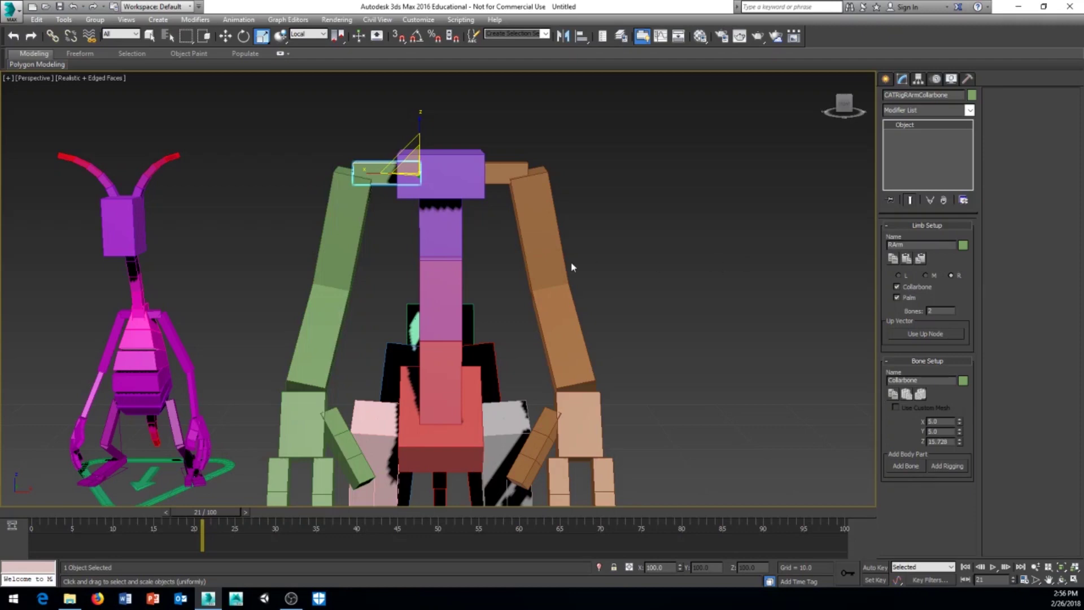
# - Select the purple shoulder hub between the arms and add a spine to it for the neck
pyautogui.keyDown('alt'); pyautogui.moveTo(572, 267); pyautogui.dragTo(628, 236, button='middle'); pyautogui.keyUp('alt')
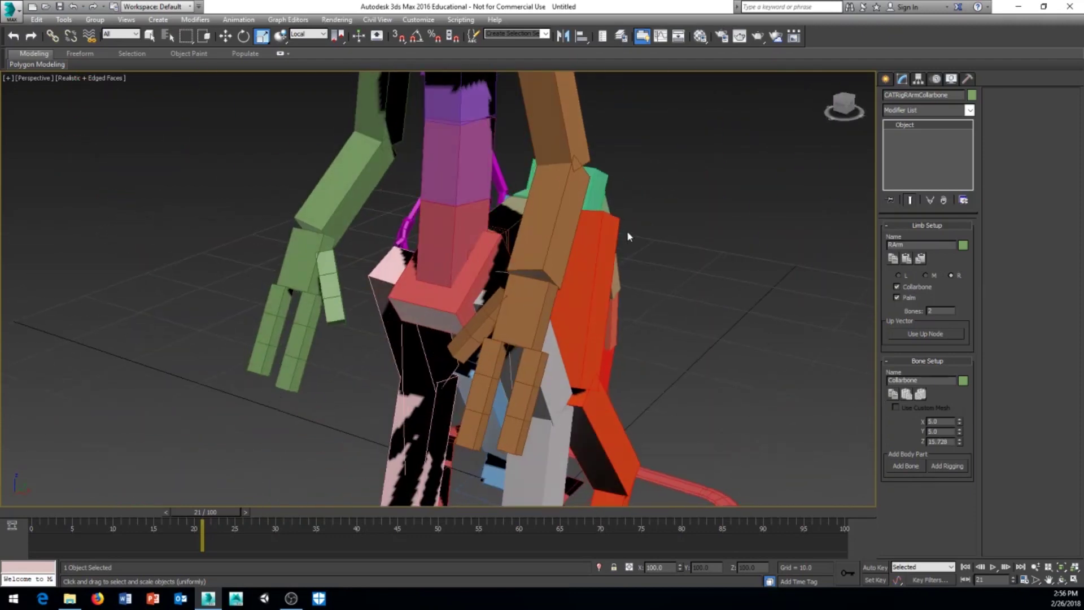
pyautogui.moveTo(599, 175); pyautogui.dragTo(649, 231, button='middle')
pyautogui.click(469, 197)
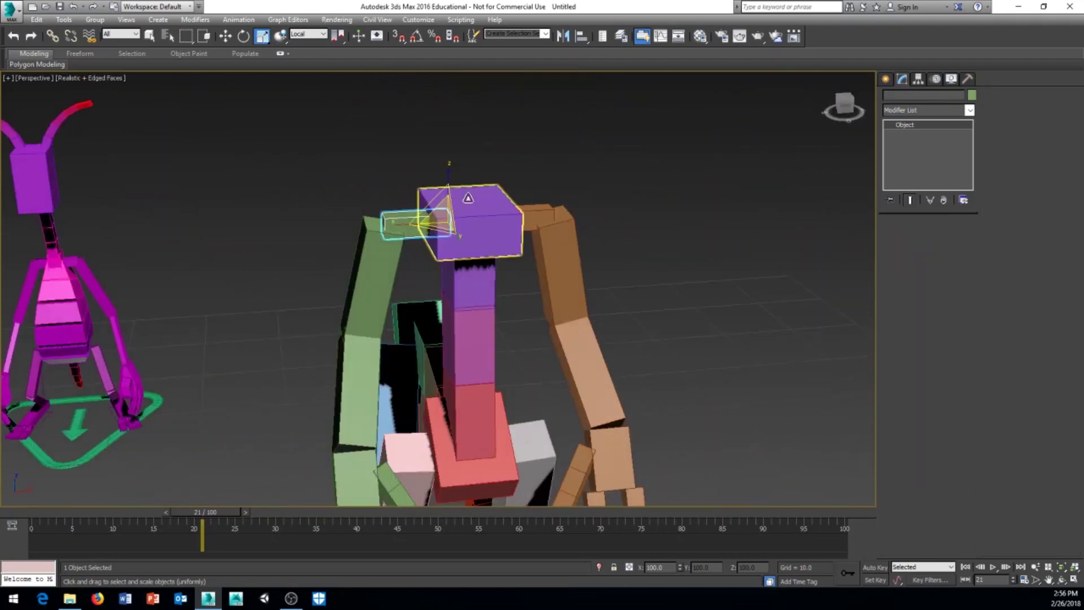
pyautogui.keyDown('alt'); pyautogui.moveTo(640, 281); pyautogui.dragTo(649, 271, button='middle'); pyautogui.keyUp('alt')
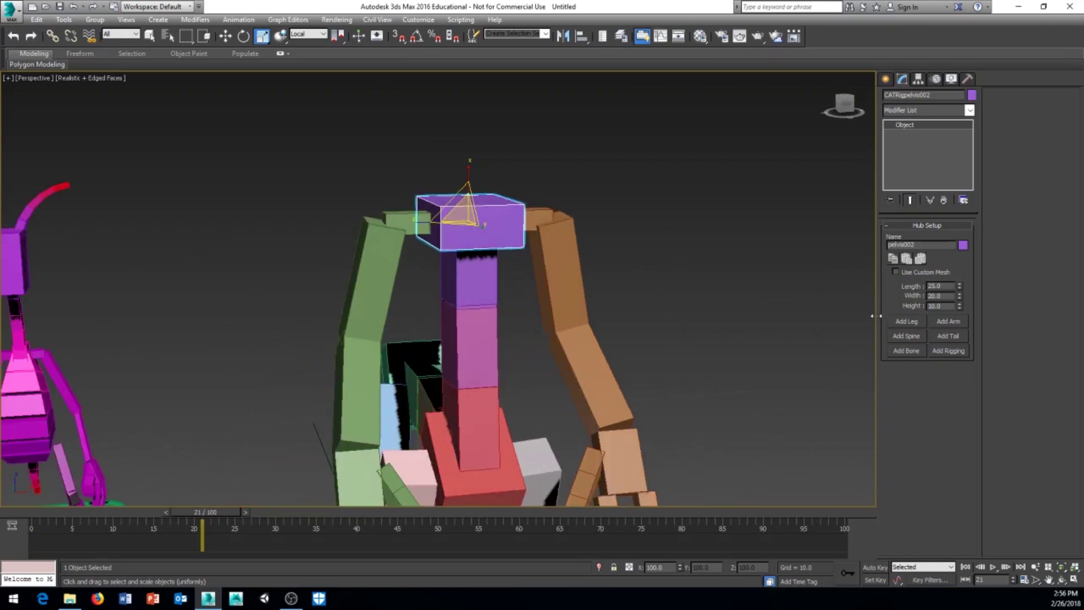
pyautogui.click(917, 349)
pyautogui.keyDown('alt'); pyautogui.moveTo(658, 220); pyautogui.dragTo(728, 286, button='middle'); pyautogui.keyUp('alt')
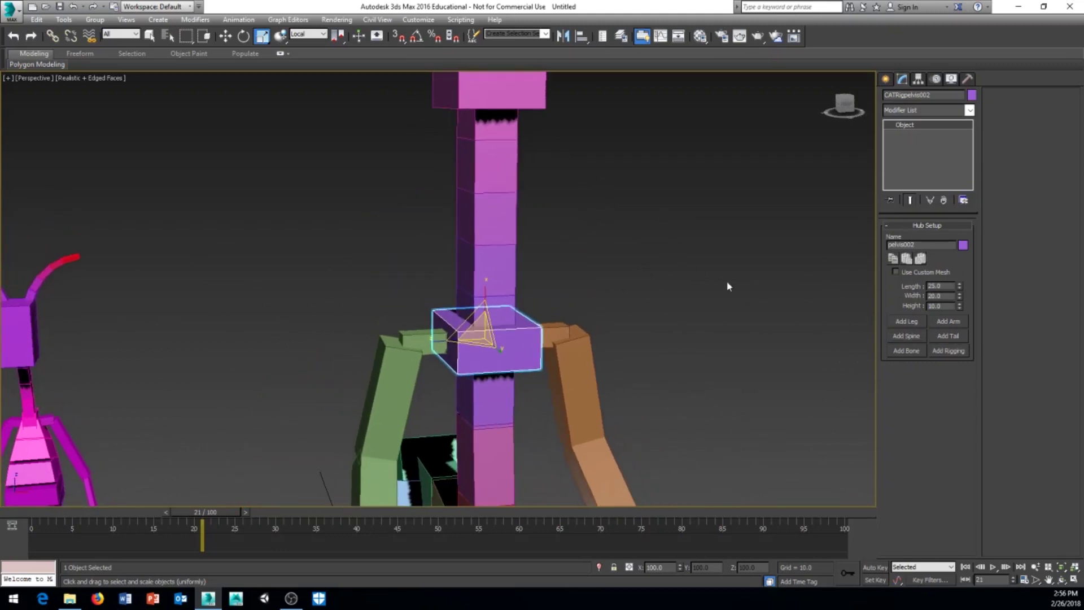
# - Reduce the spine above the shoulder hub to 1 bone and scale it down into a short neck
pyautogui.click(506, 305)
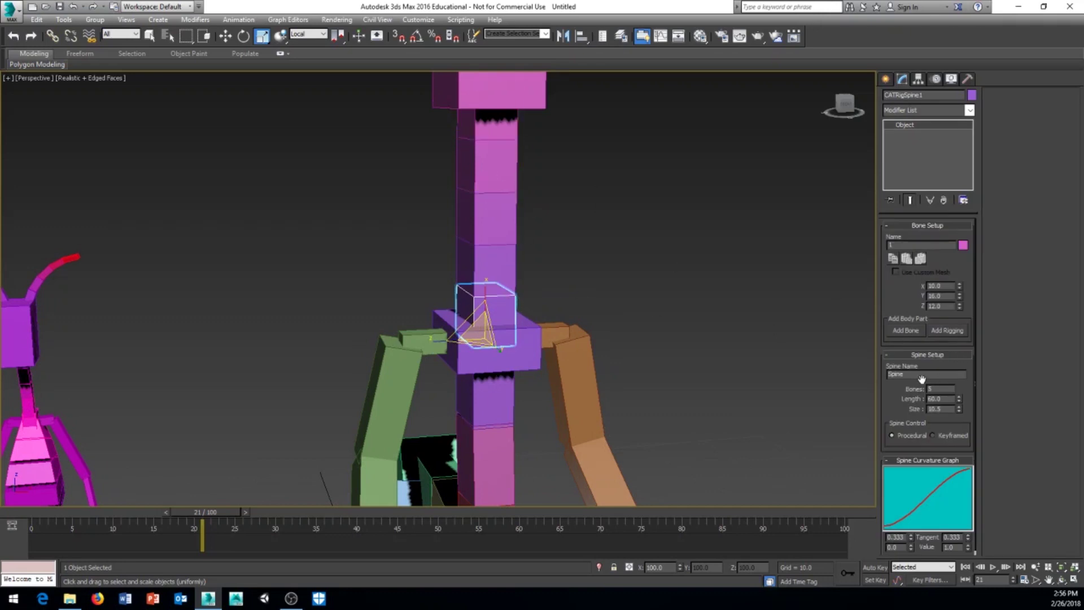
pyautogui.write('1')
pyautogui.press('Return')
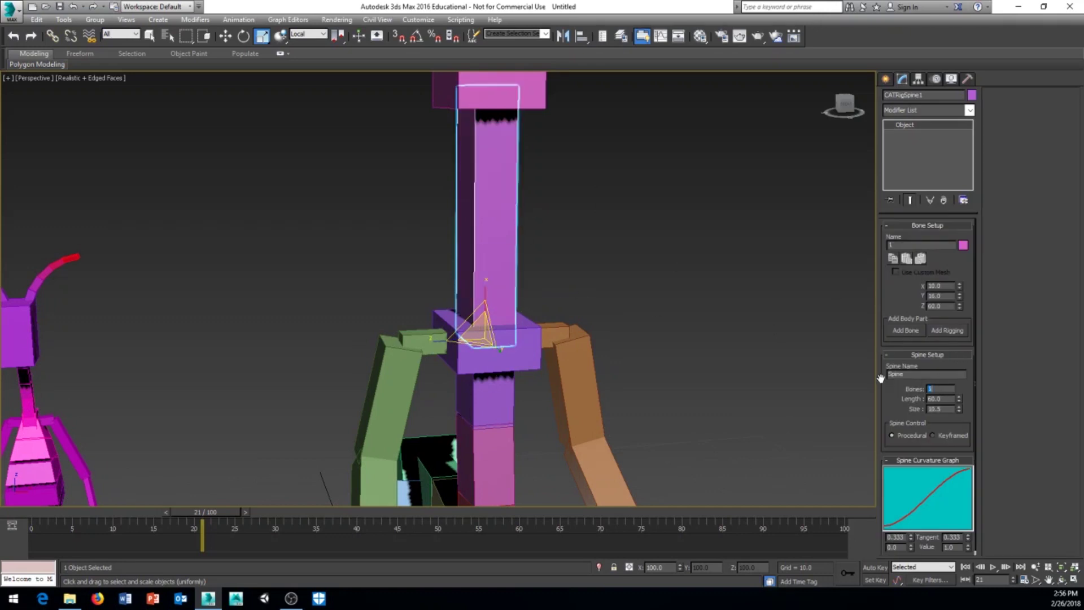
pyautogui.moveTo(672, 197); pyautogui.dragTo(674, 252, button='middle')
pyautogui.click(502, 155)
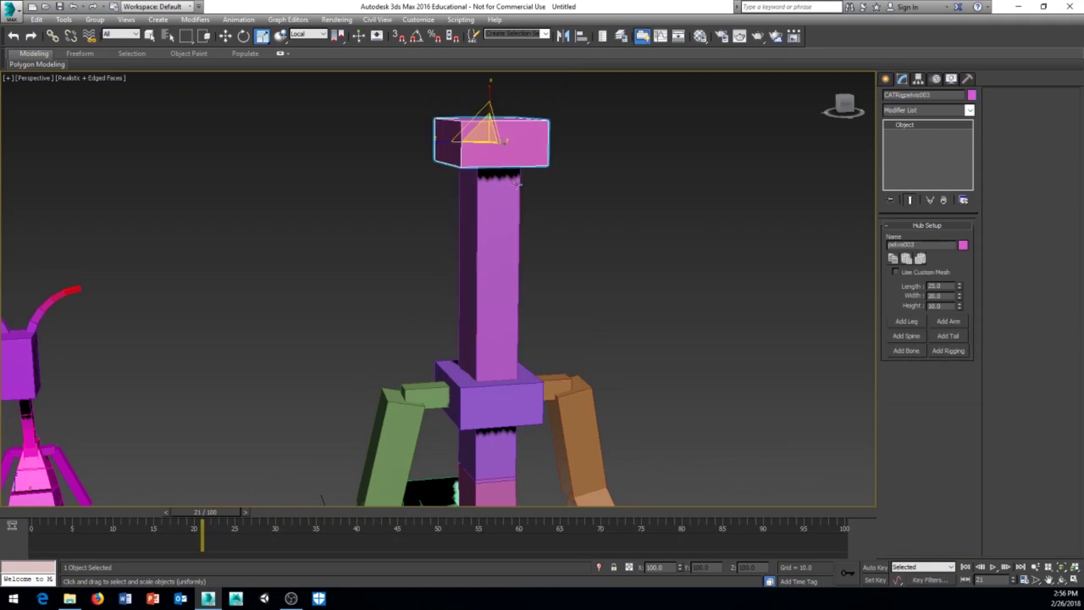
pyautogui.click(497, 158)
pyautogui.moveTo(495, 333); pyautogui.dragTo(484, 397)
# - Rename the topmost hub as head and set its length to 26.25, width to 19.4 and height to about 23.6
pyautogui.click(508, 288)
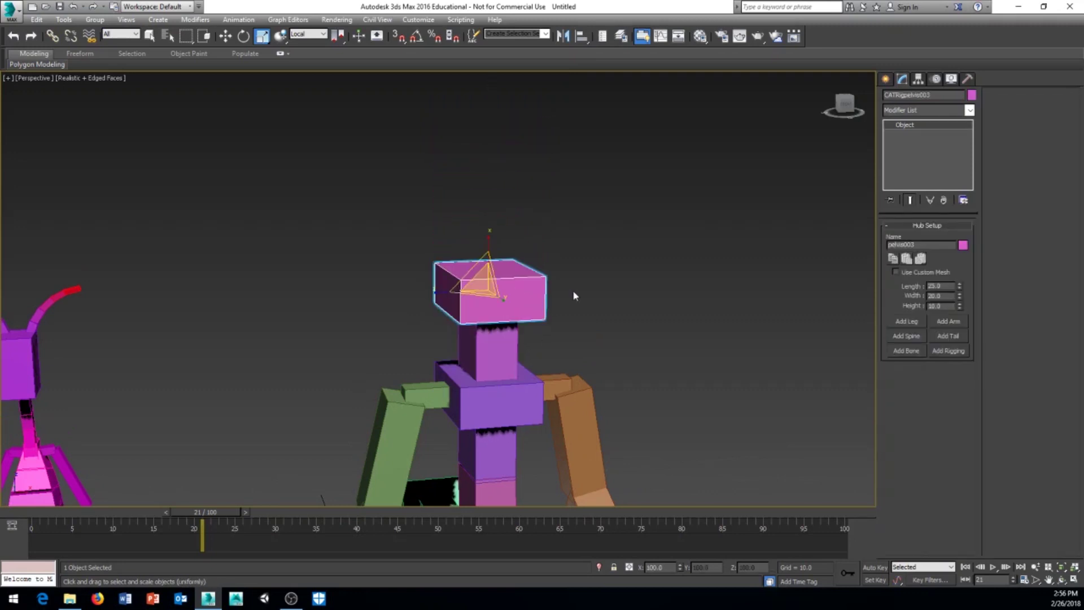
pyautogui.keyDown('alt'); pyautogui.moveTo(574, 295); pyautogui.dragTo(585, 273, button='middle'); pyautogui.keyUp('alt')
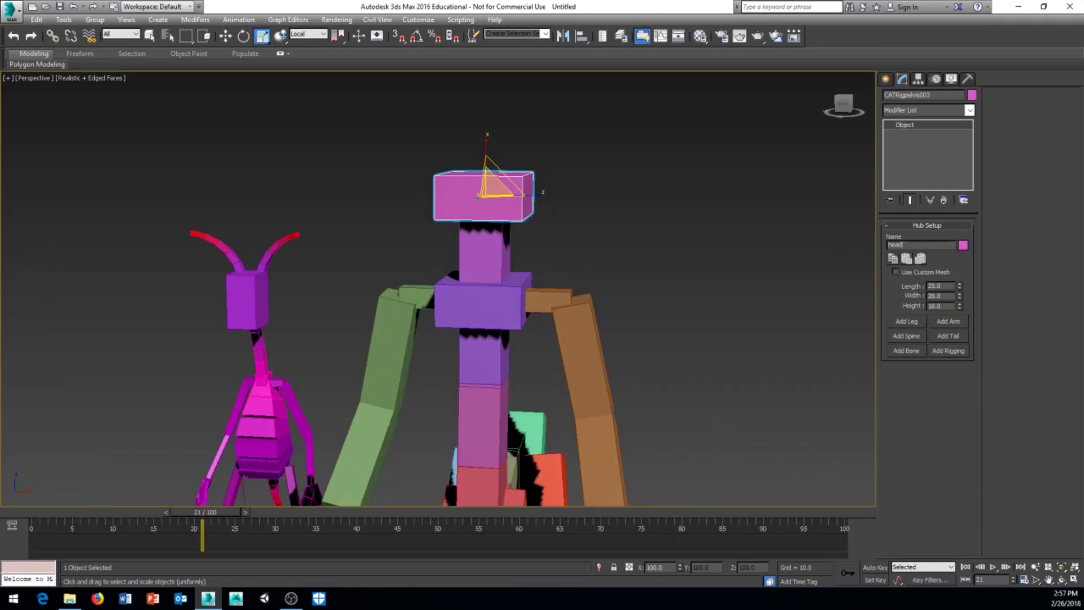
pyautogui.scroll(3, 788, 316)
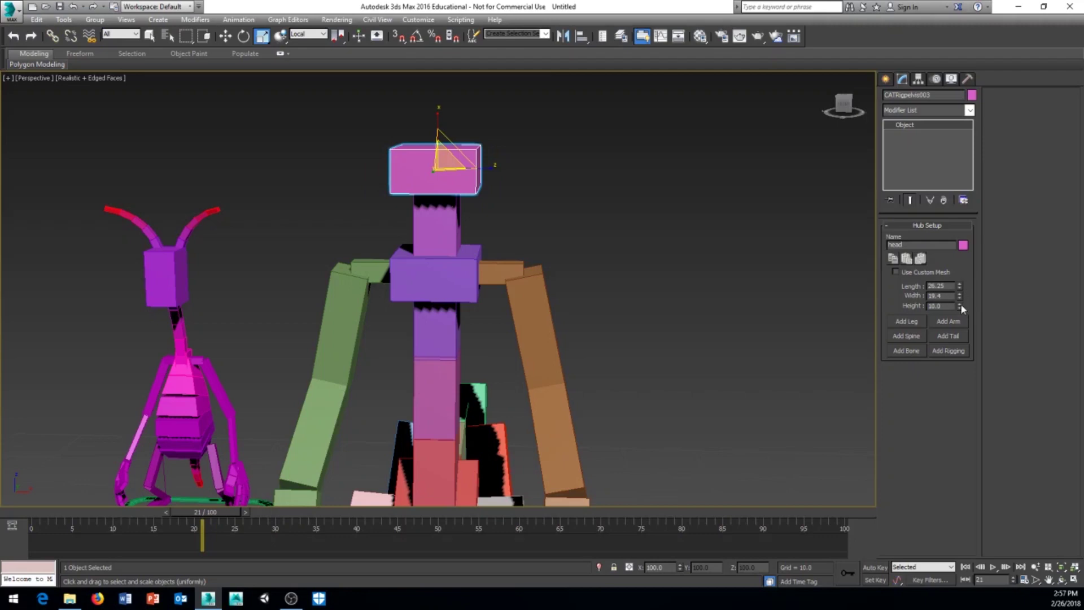
pyautogui.moveTo(960, 305); pyautogui.dragTo(957, 229)
# - Select the Alien rig's base triangle and move the rig along Y to about -1.155, alongside the custom rig
pyautogui.keyDown('alt'); pyautogui.moveTo(627, 257); pyautogui.dragTo(554, 365, button='middle'); pyautogui.keyUp('alt')
pyautogui.scroll(-3, 523, 292)
pyautogui.moveTo(325, 345); pyautogui.dragTo(565, 361, button='middle')
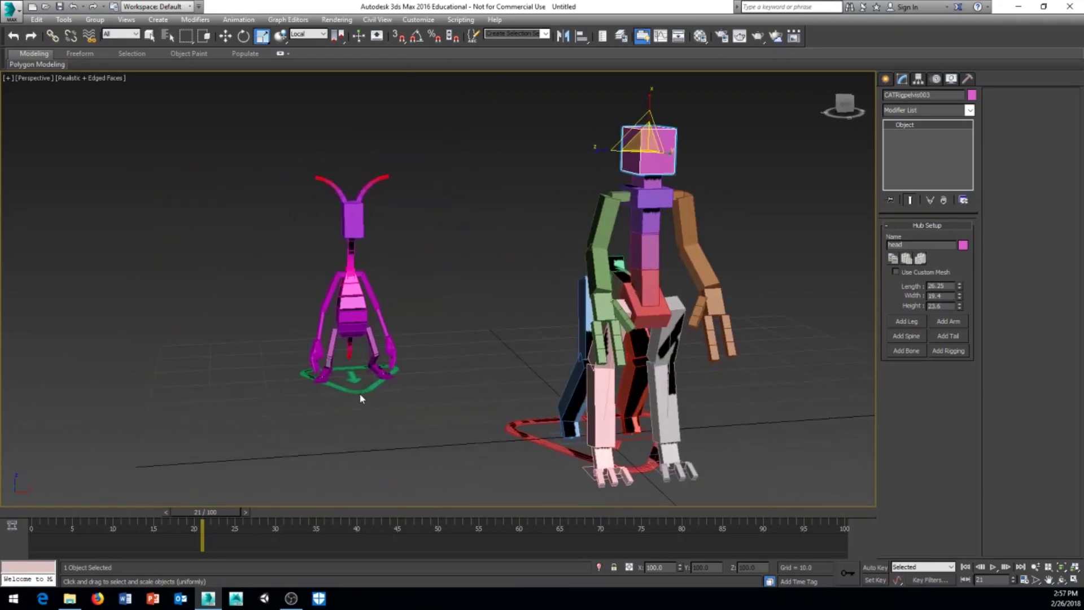
pyautogui.click(362, 390)
pyautogui.keyDown('alt'); pyautogui.moveTo(358, 380); pyautogui.dragTo(441, 367, button='middle'); pyautogui.keyUp('alt')
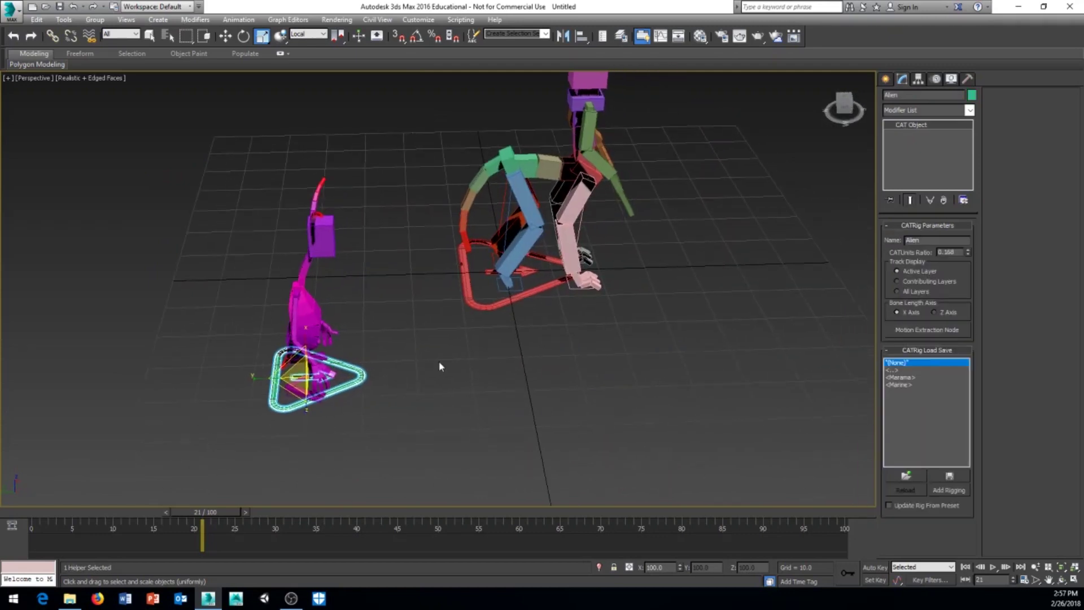
pyautogui.rightClick(440, 367)
pyautogui.click(458, 371)
pyautogui.moveTo(266, 377); pyautogui.dragTo(486, 368)
# - Examine the custom centaur rig beside the Alien rig from several angles
pyautogui.keyDown('alt'); pyautogui.moveTo(486, 369); pyautogui.dragTo(428, 344, button='middle'); pyautogui.keyUp('alt')
pyautogui.scroll(3, 561, 311)
pyautogui.keyDown('alt'); pyautogui.moveTo(562, 316); pyautogui.dragTo(442, 394, button='middle'); pyautogui.keyUp('alt')
pyautogui.keyDown('alt'); pyautogui.moveTo(321, 341); pyautogui.dragTo(424, 361, button='middle'); pyautogui.keyUp('alt')
pyautogui.moveTo(486, 124); pyautogui.dragTo(510, 145, button='middle')
pyautogui.keyDown('alt'); pyautogui.moveTo(614, 316); pyautogui.dragTo(673, 333, button='middle'); pyautogui.keyUp('alt')
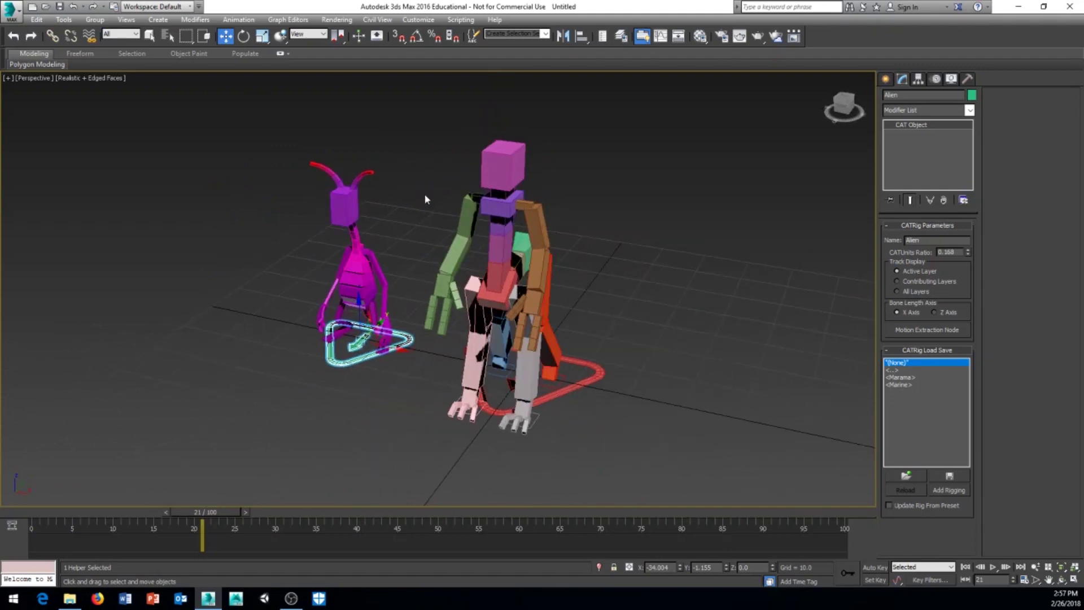
pyautogui.keyDown('alt'); pyautogui.moveTo(642, 366); pyautogui.dragTo(527, 297, button='middle'); pyautogui.keyUp('alt')
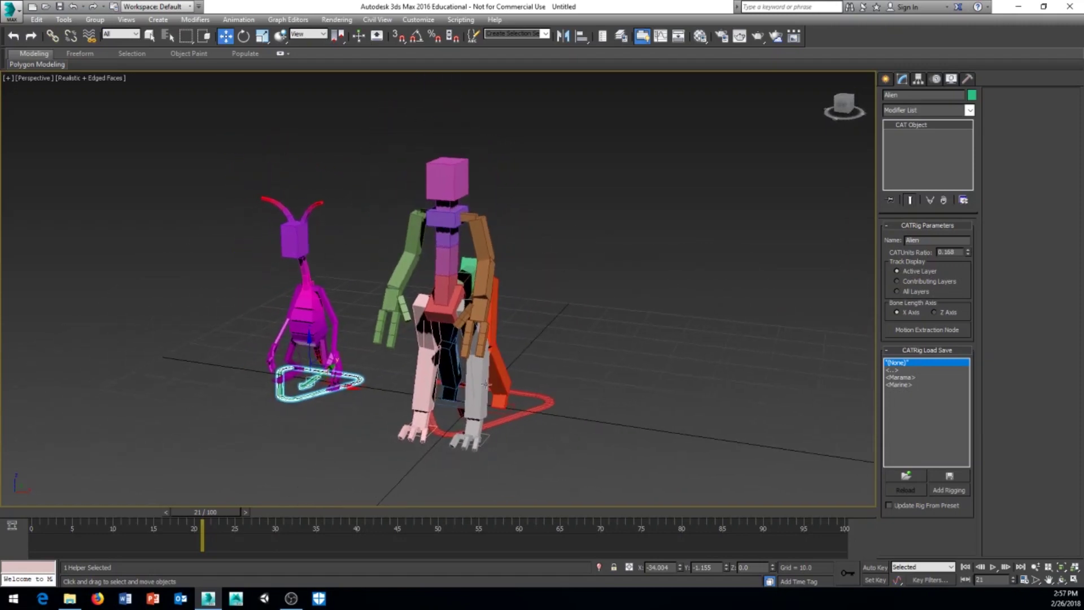
pyautogui.keyDown('alt'); pyautogui.moveTo(542, 388); pyautogui.dragTo(572, 310, button='middle'); pyautogui.keyUp('alt')
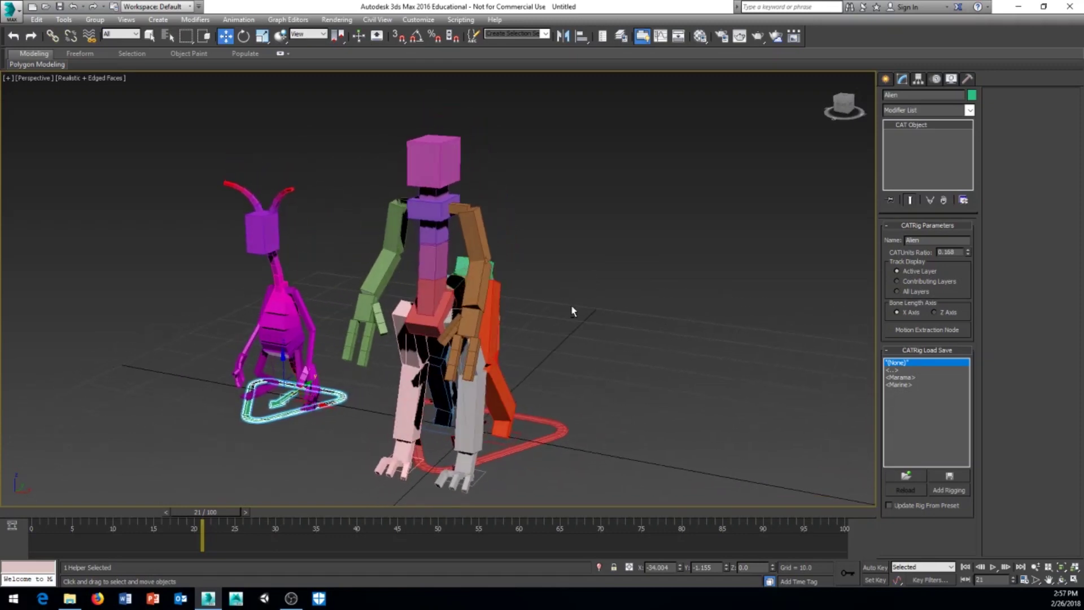